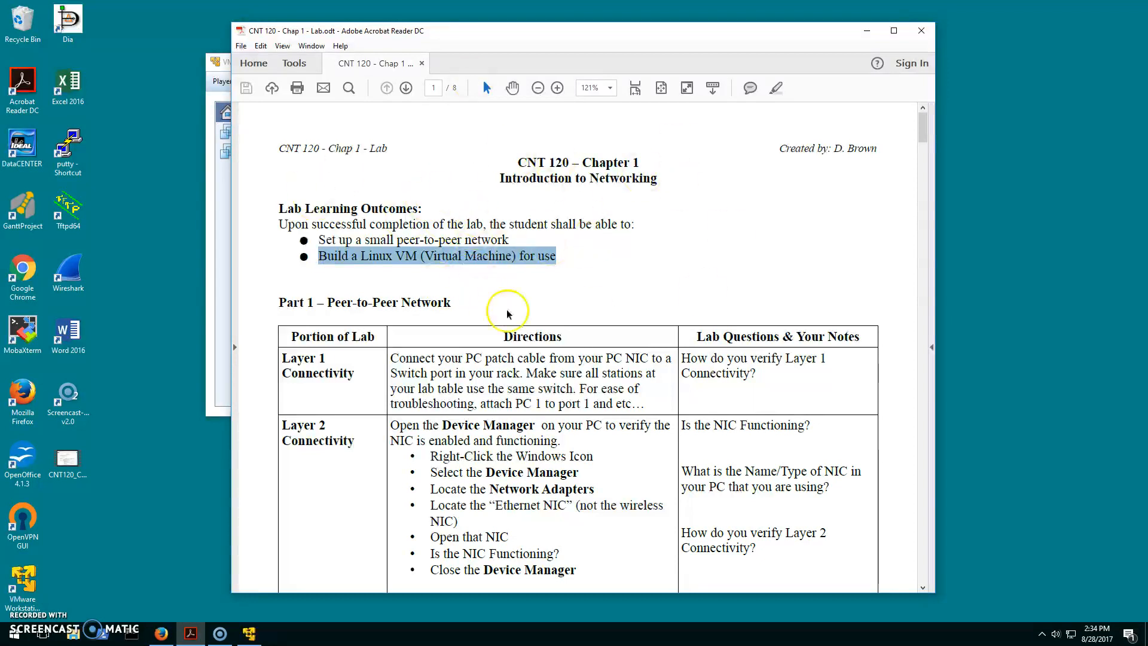
Step: Go to Part 2, Build a Linux VM, in the lab document and highlight the VMware Workstation Player download instruction
drag(922, 122, 923, 405)
drag(328, 145, 504, 156)
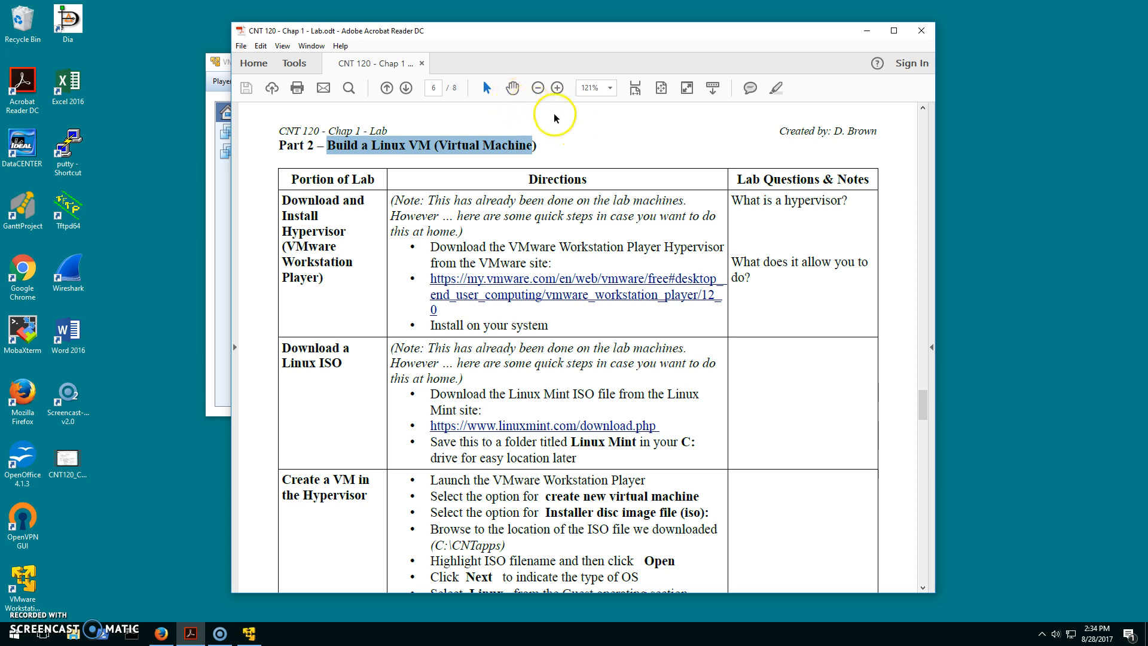
click(590, 157)
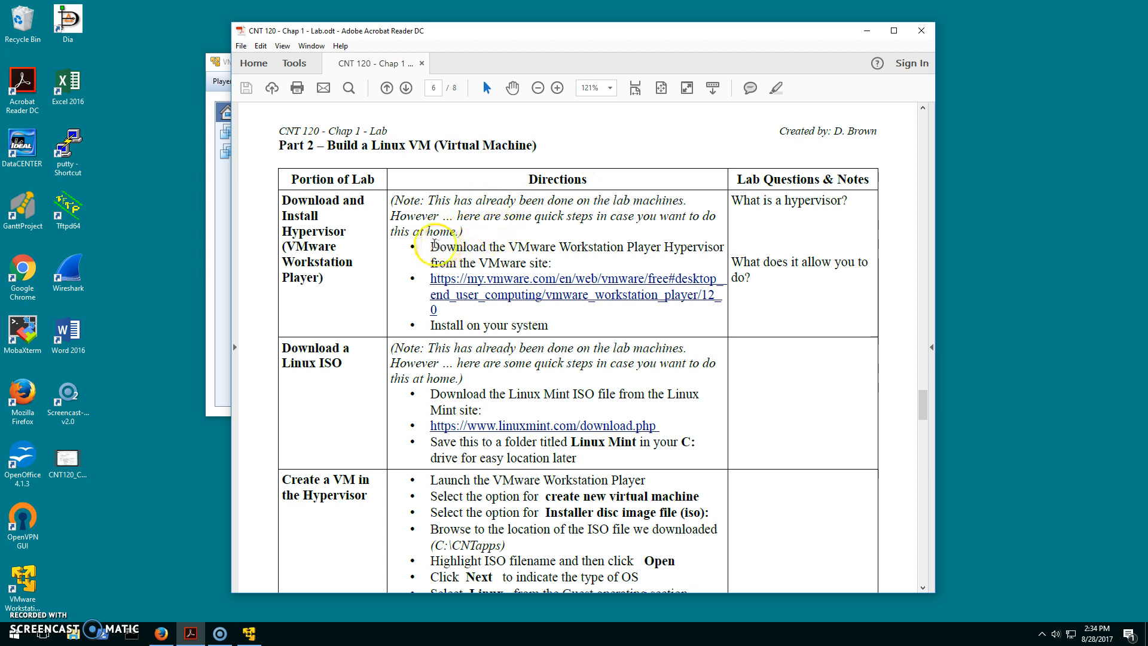
drag(430, 245, 552, 263)
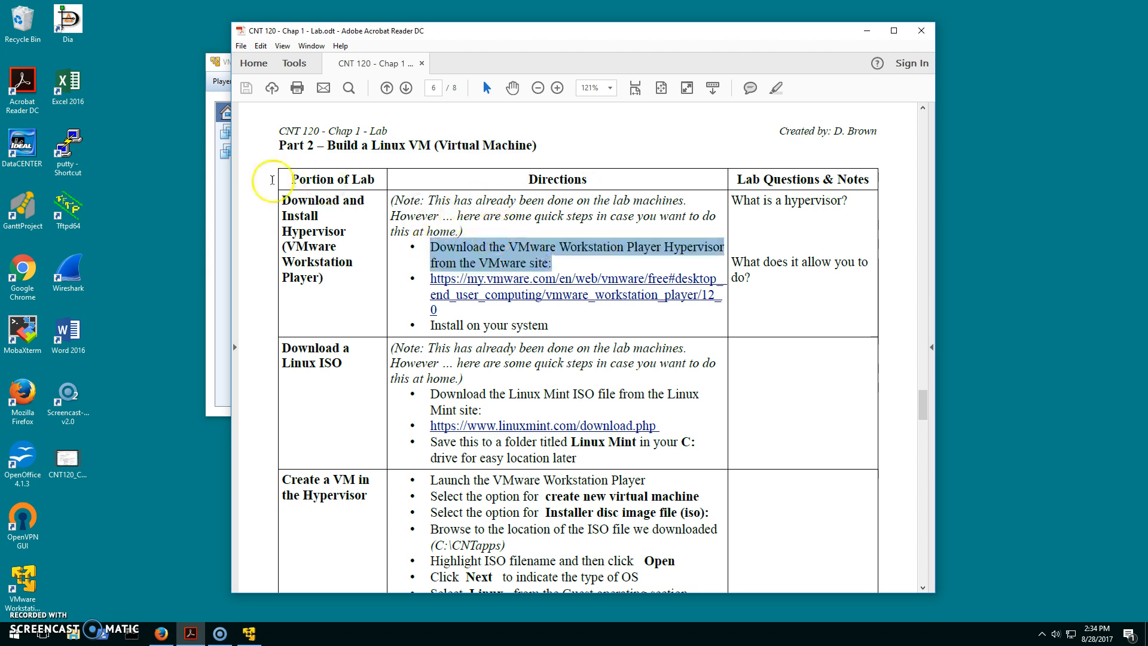
Step: Close the open VMware Player window, relaunch VMware Workstation Player from its desktop shortcut and reposition its window
click(215, 253)
drag(455, 67, 409, 82)
click(562, 77)
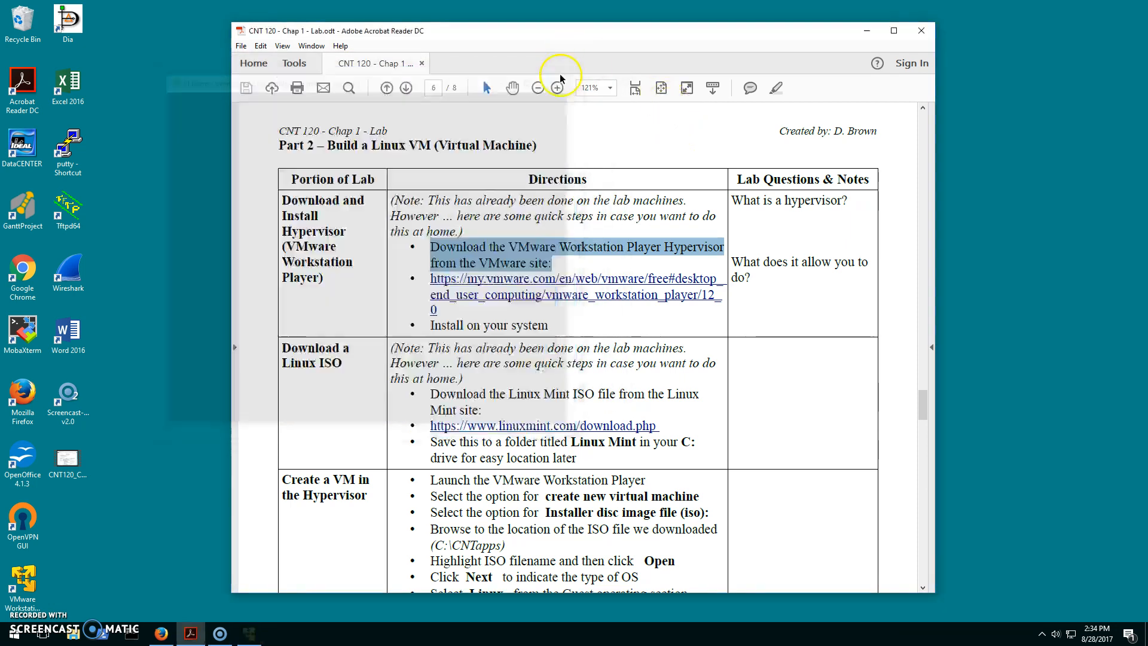
click(27, 578)
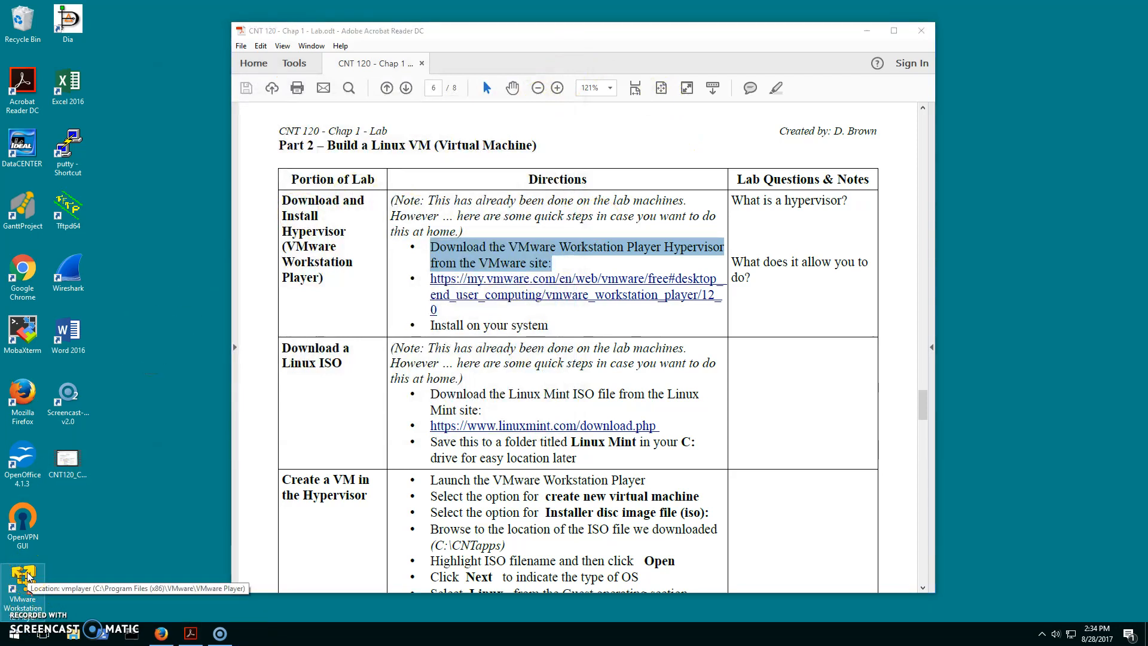
click(252, 239)
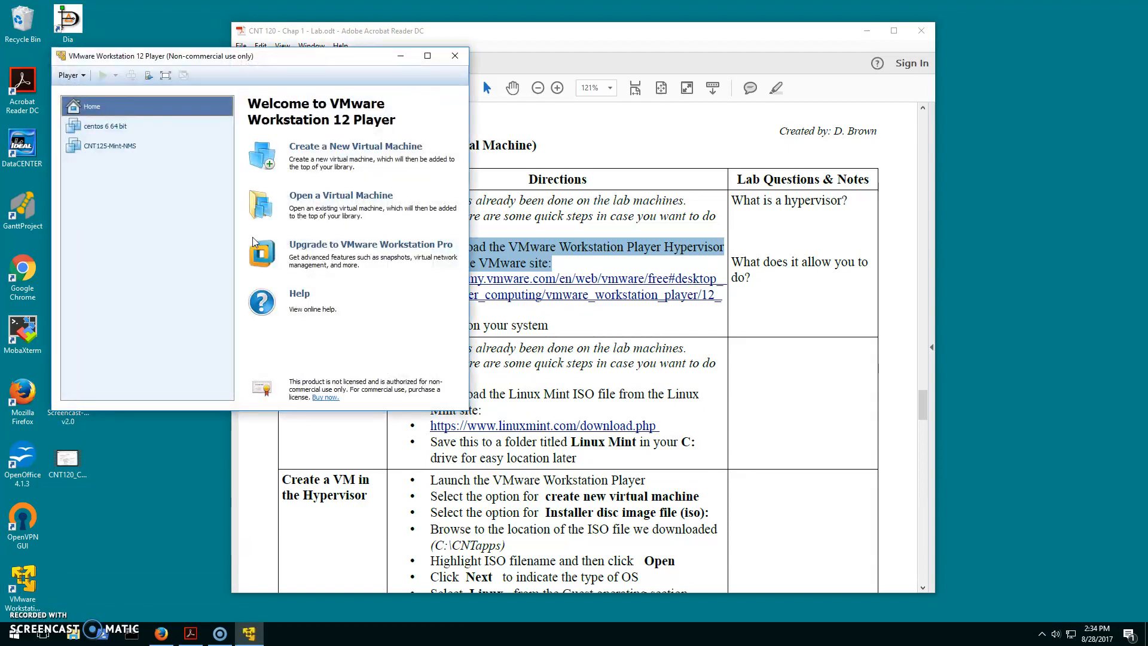
click(281, 56)
drag(281, 57, 348, 156)
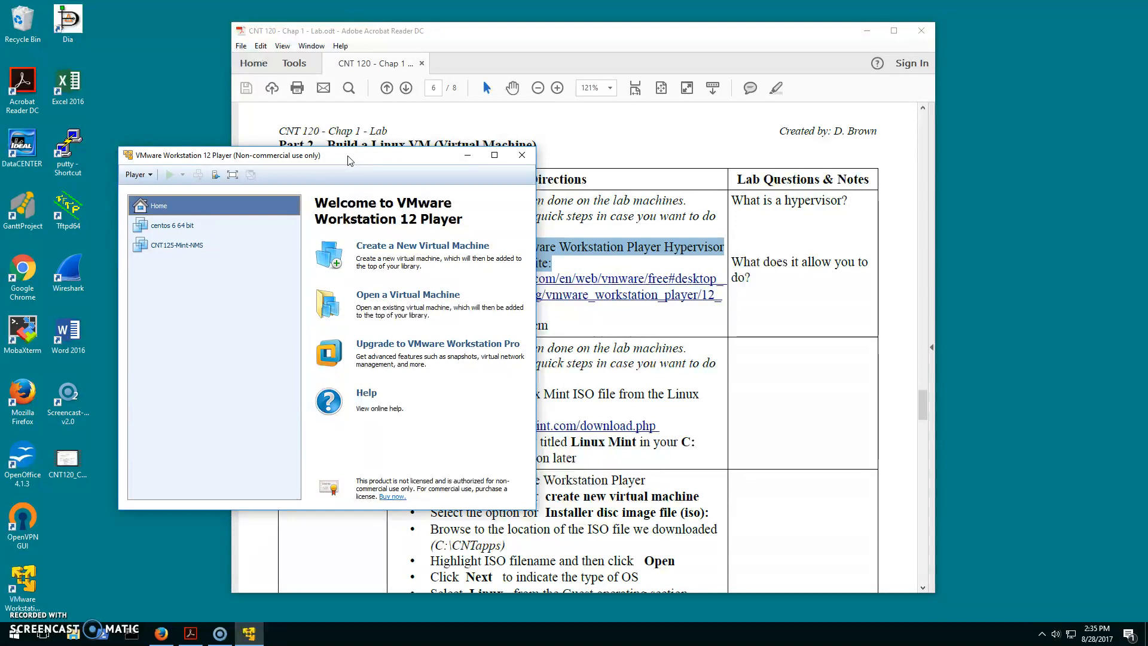
Step: Return to the lab document and review the Download a Linux ISO section, including the Linux Mint download link
click(628, 145)
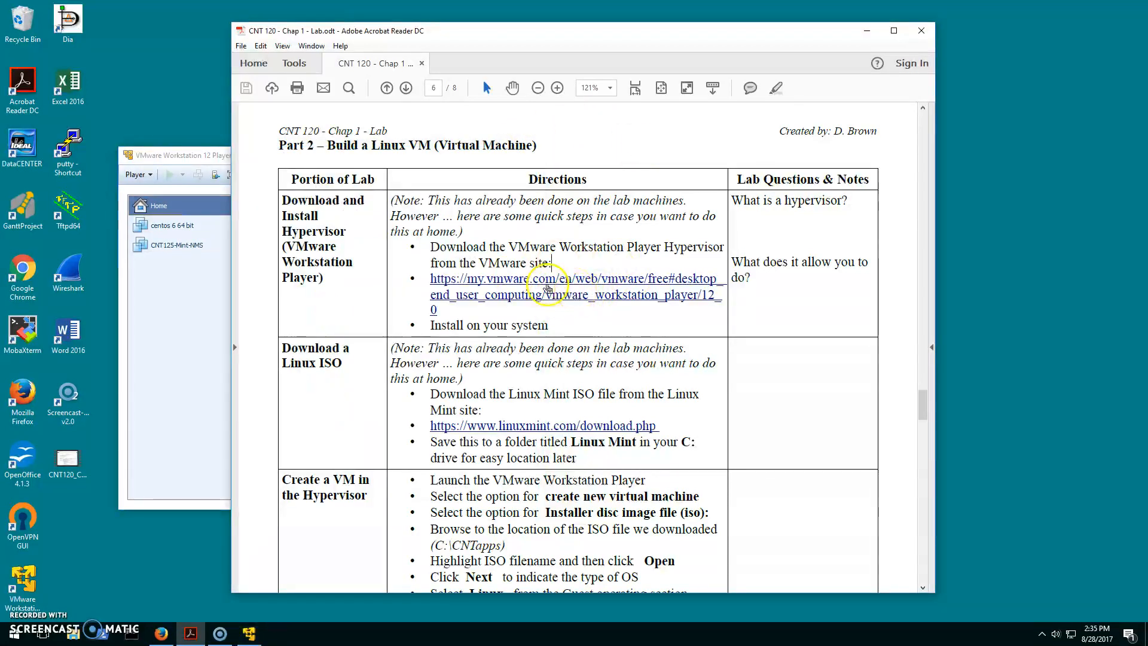
scroll(575, 297, down, 1)
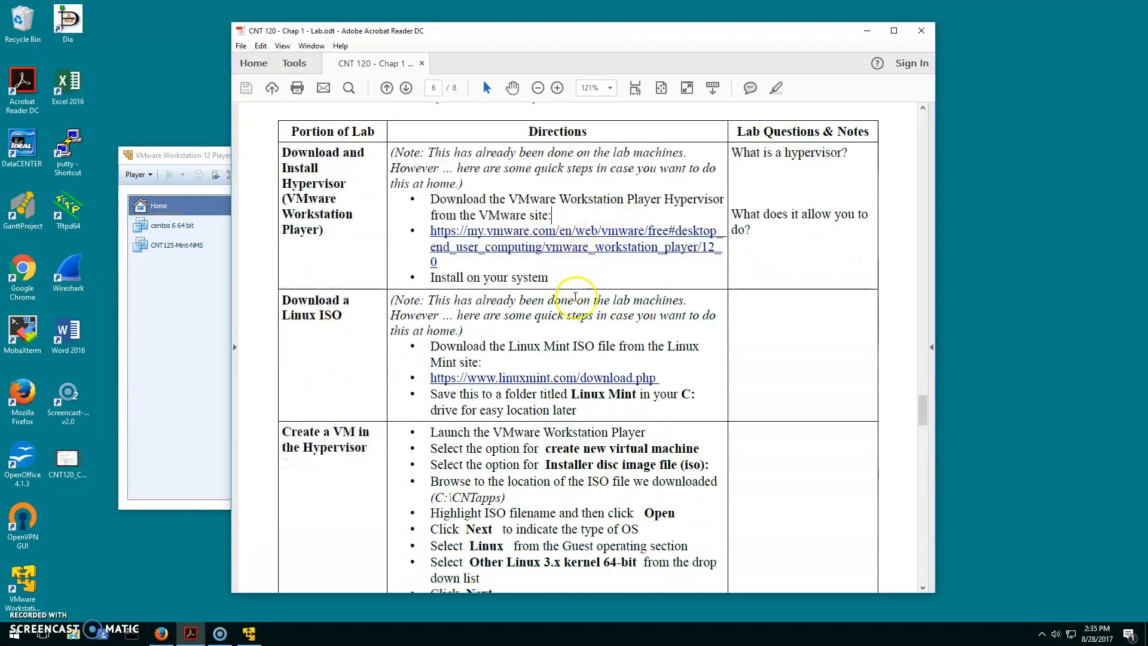
scroll(575, 297, down, 2)
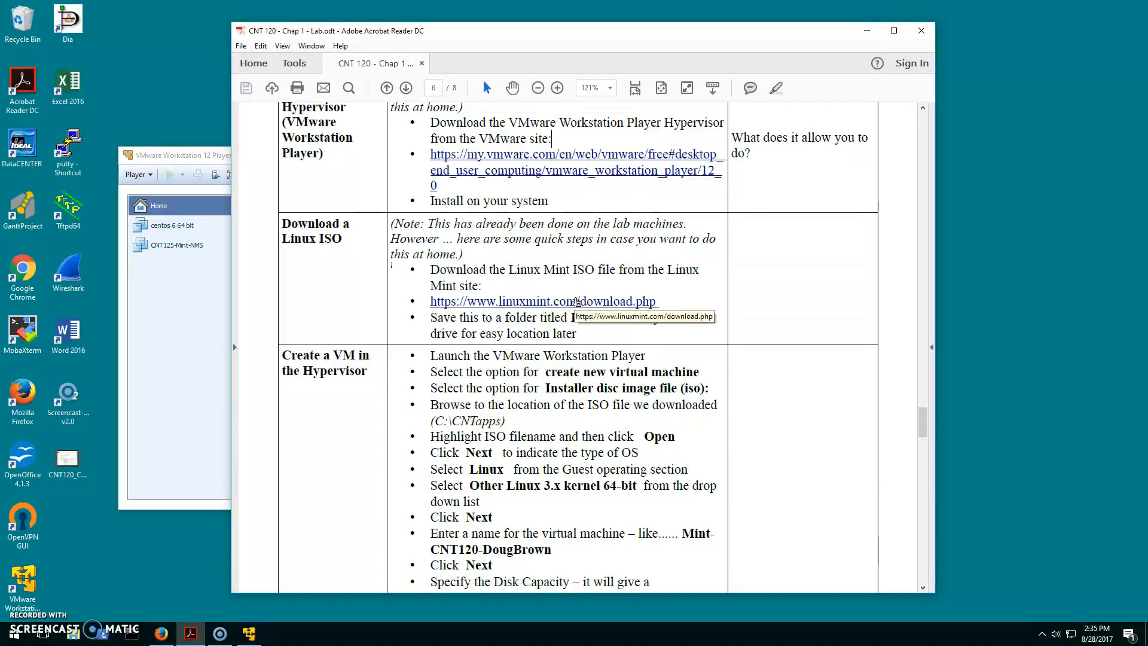
triple_click(312, 231)
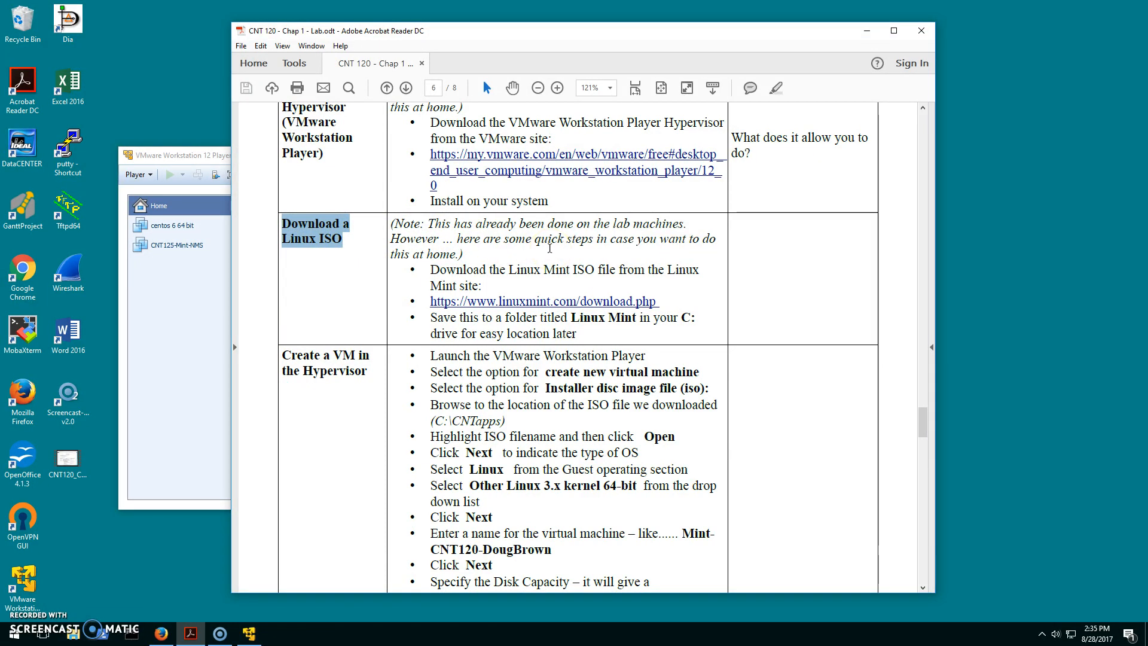
click(555, 303)
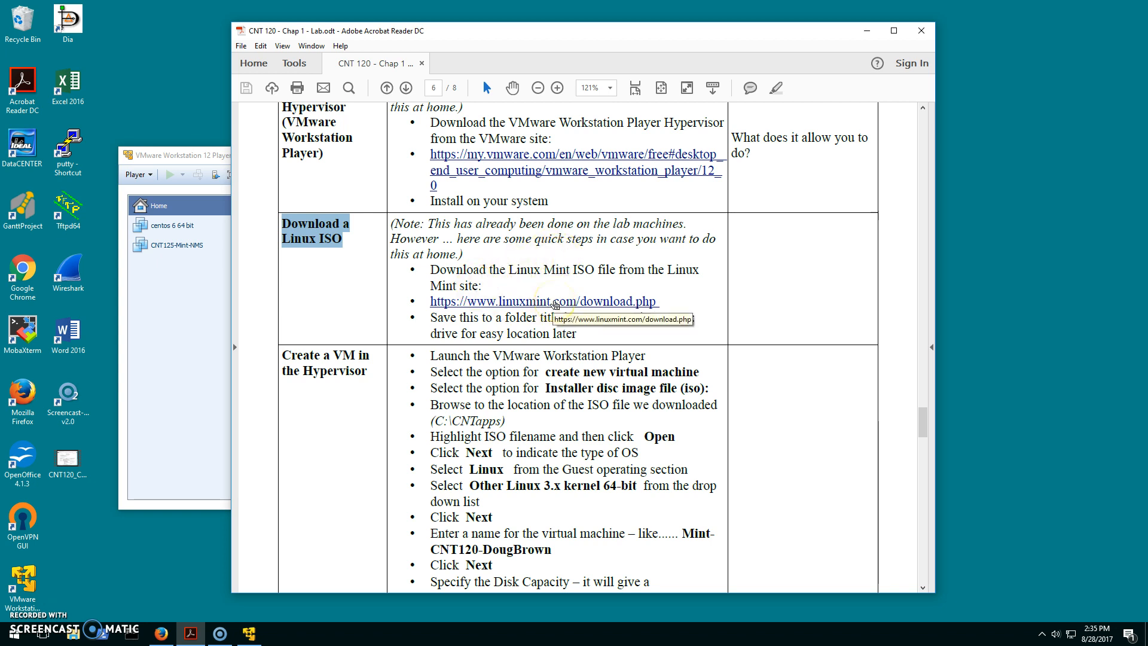
Step: Locate the linuxmint-18-cinnamon-64bit disc image in the C:\CNTapps folder using File Explorer
click(123, 532)
drag(833, 45, 797, 79)
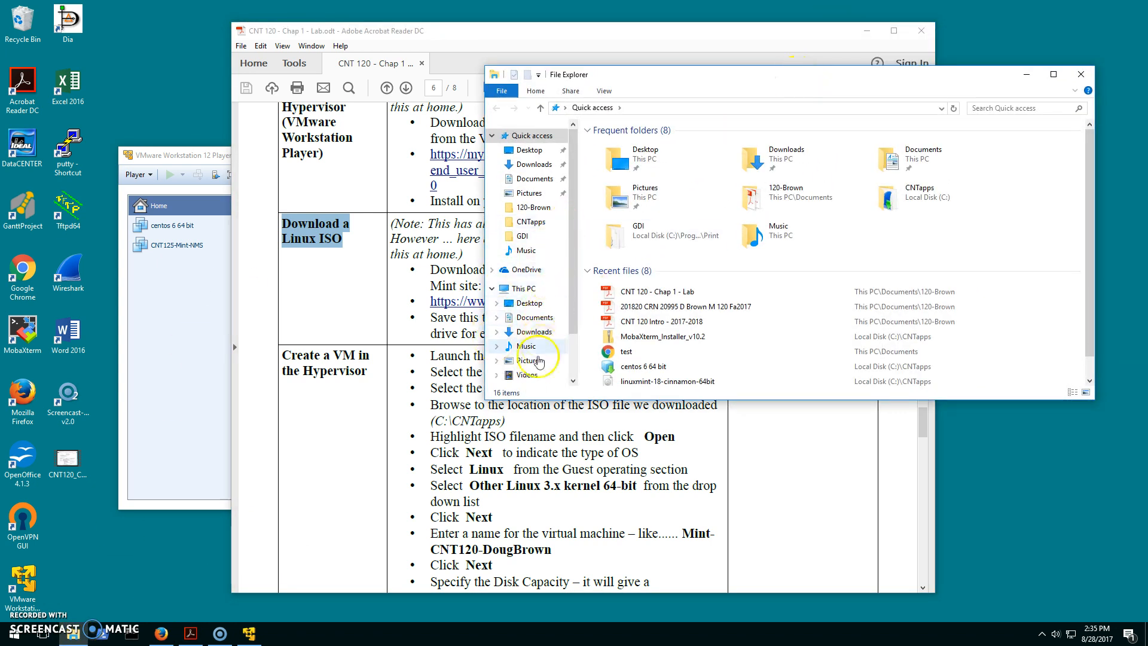
scroll(529, 363, down, 2)
click(533, 322)
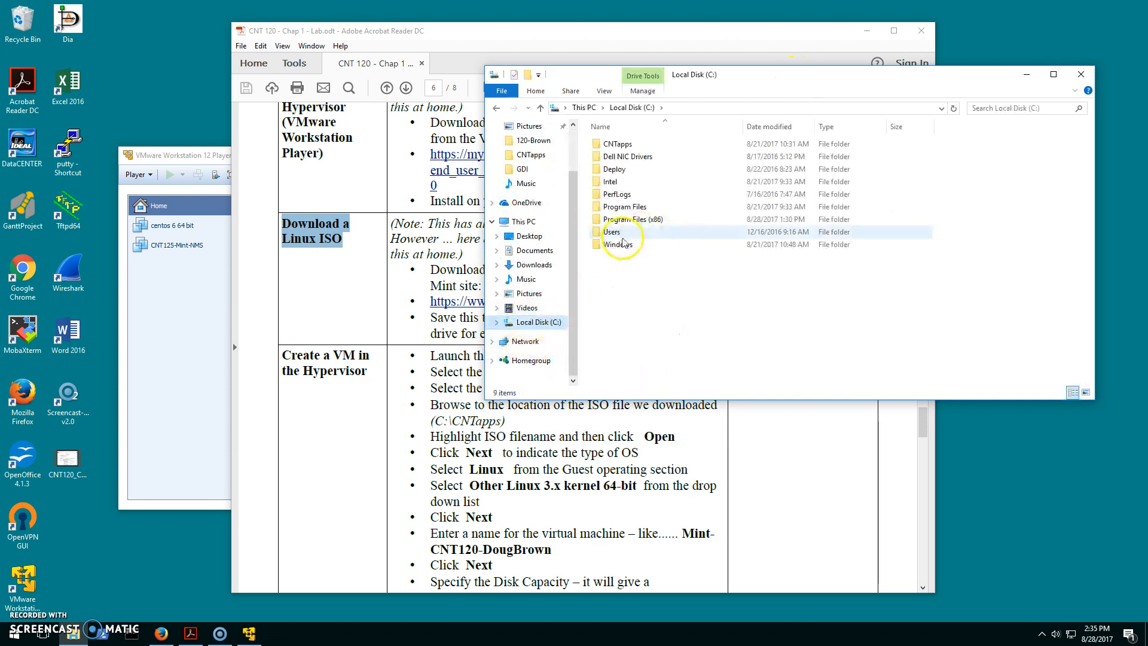
double_click(633, 148)
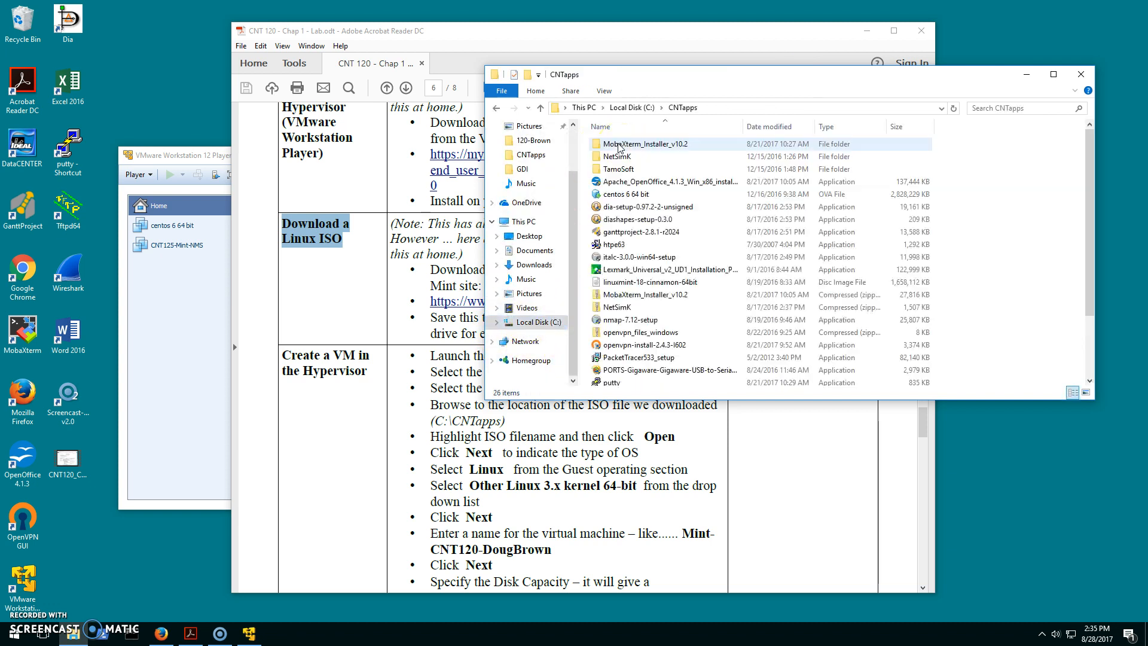
click(657, 283)
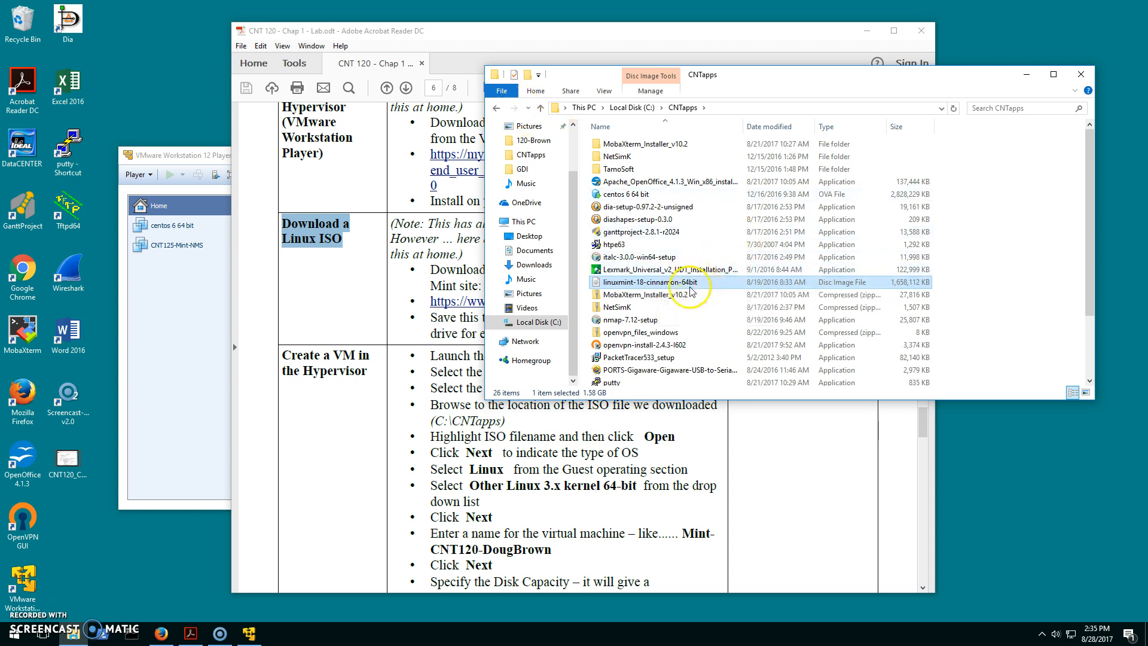
Step: Return to the lab document, review the Create a VM in the Hypervisor section and highlight its first instruction
click(467, 33)
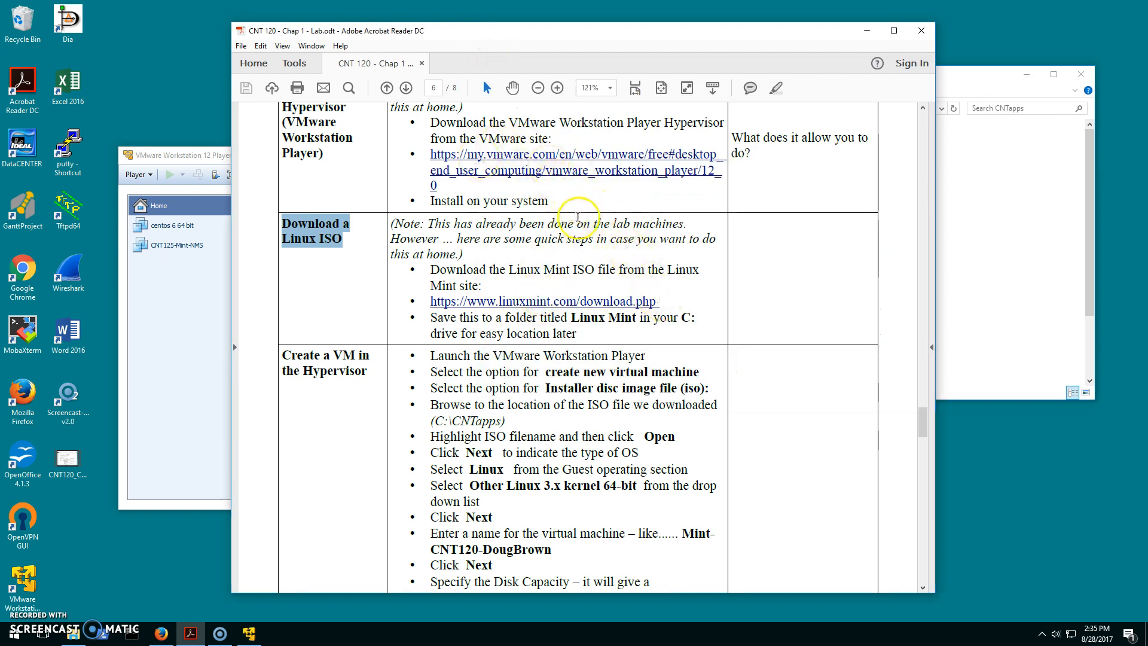
scroll(578, 218, down, 4)
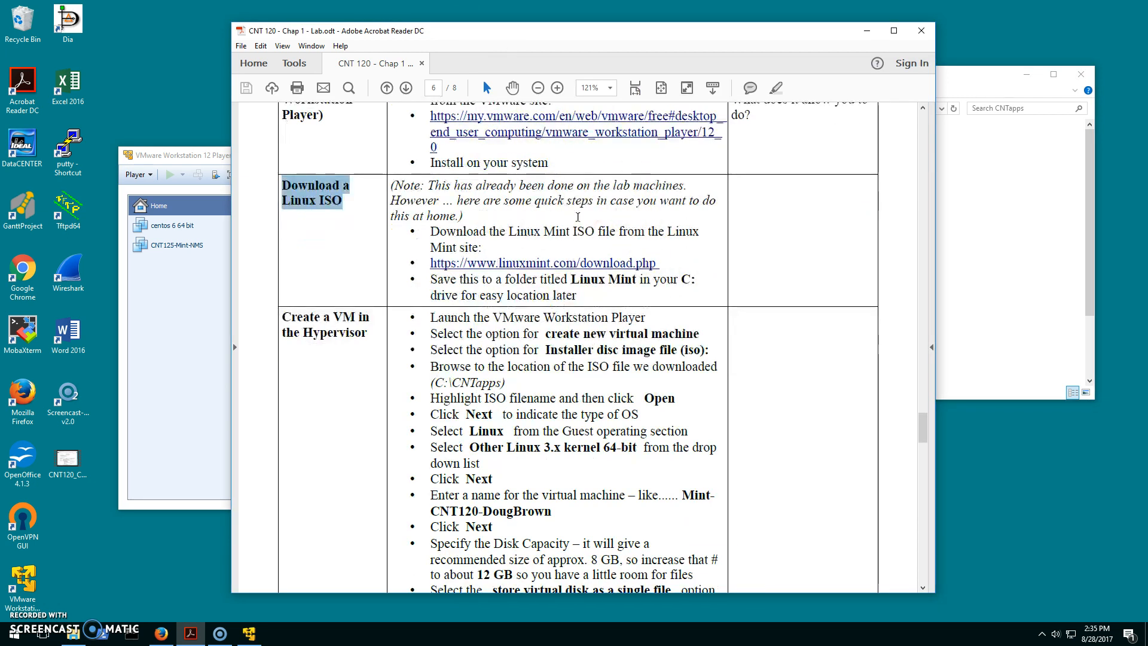
scroll(578, 217, down, 2)
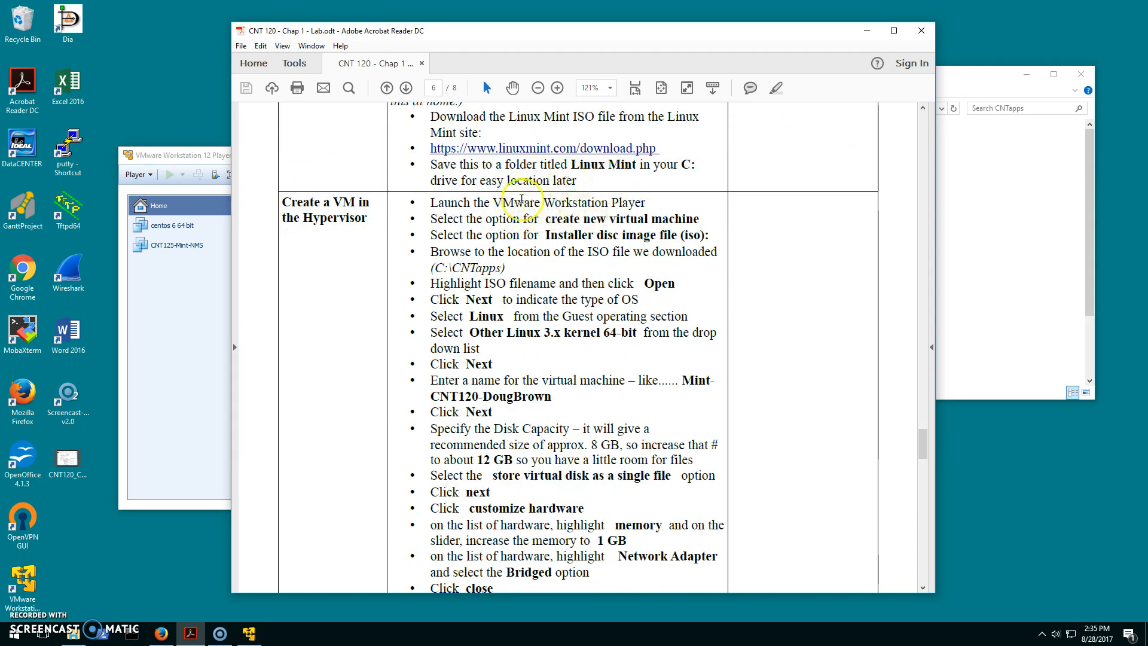
drag(430, 203, 646, 204)
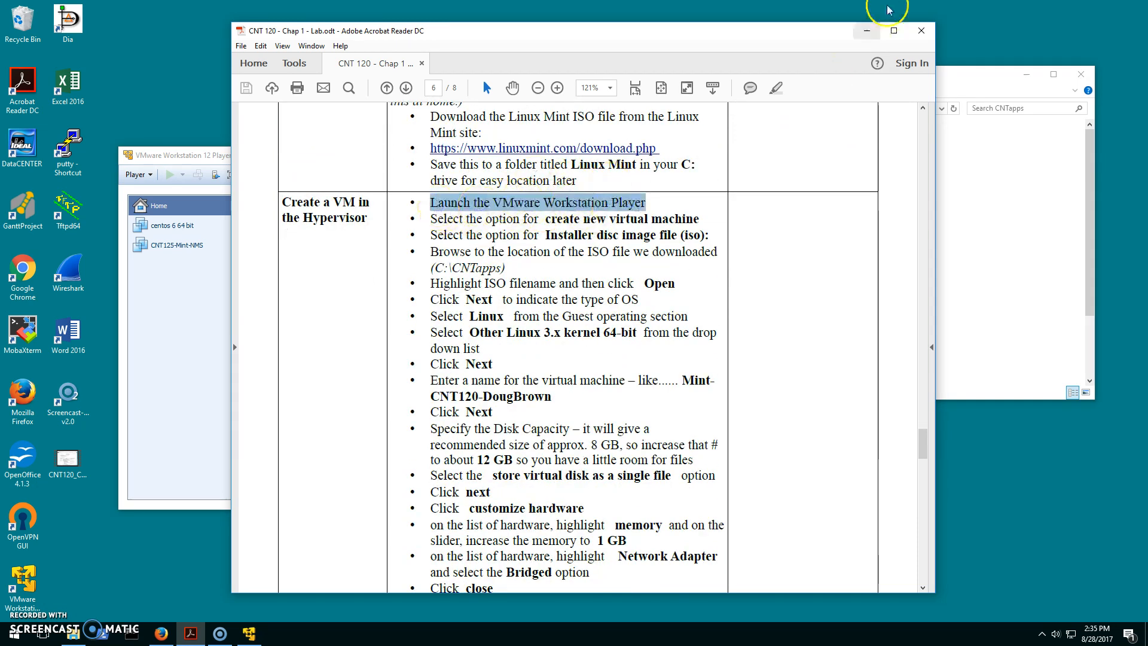
Step: Minimize the lab document and File Explorer, and move the VMware Player window to the middle of the desktop
click(867, 30)
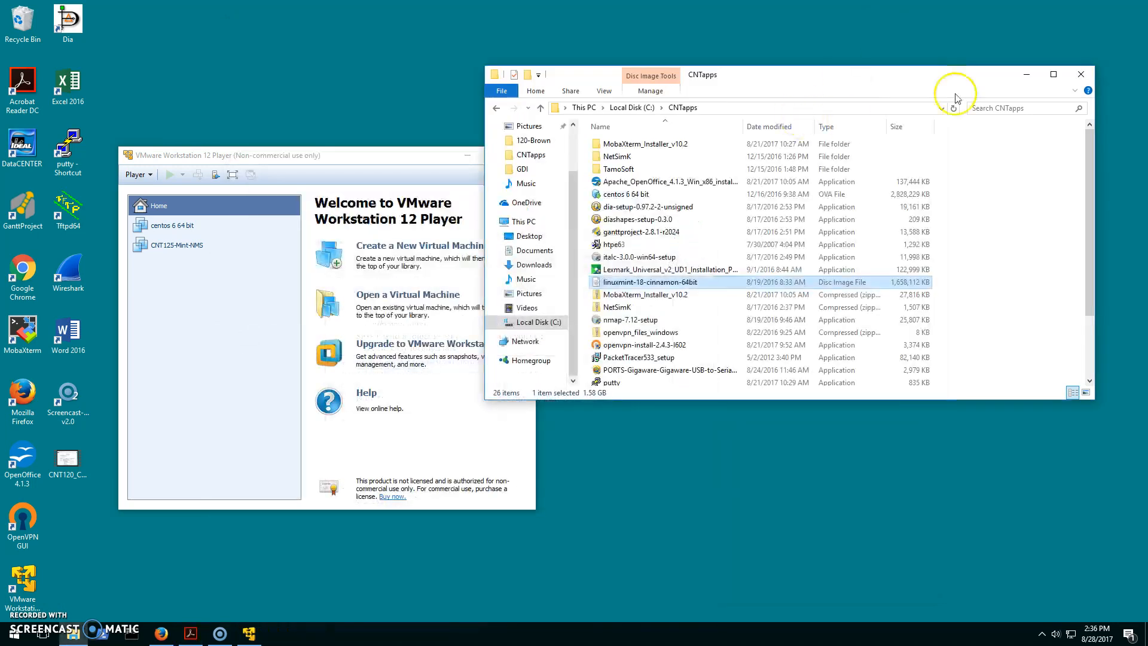
click(1024, 76)
drag(461, 155, 662, 103)
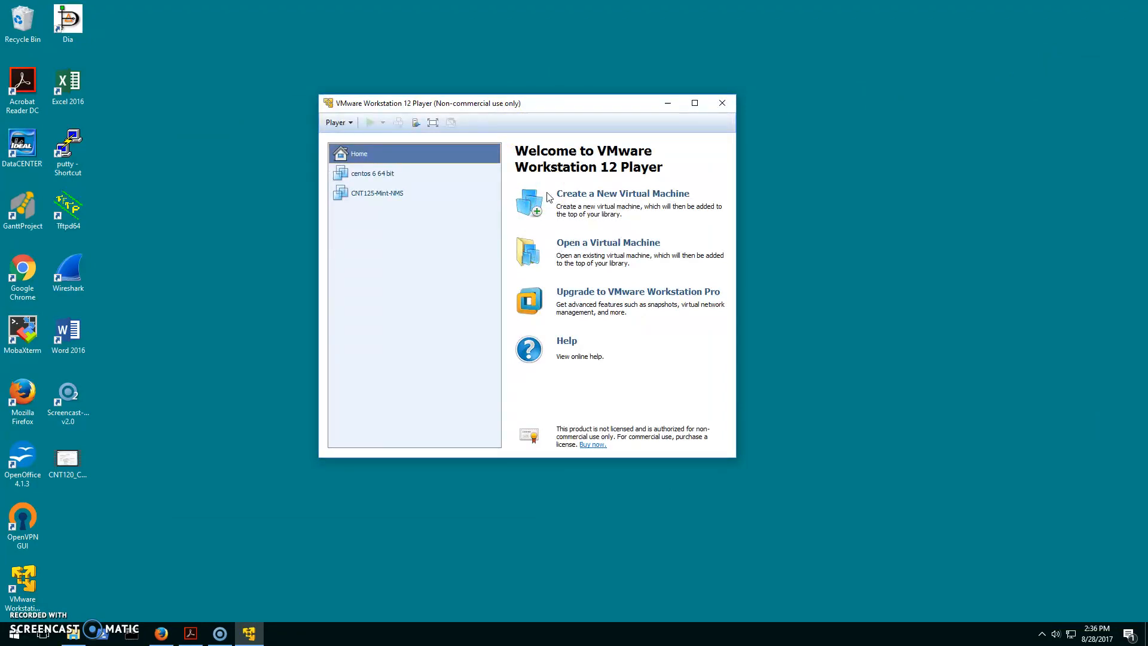
Step: Start a new virtual machine that installs from the disc image C:\CNTapps\linuxmint-18-cinnamon-64bit.iso and continue to the guest operating system settings
click(609, 197)
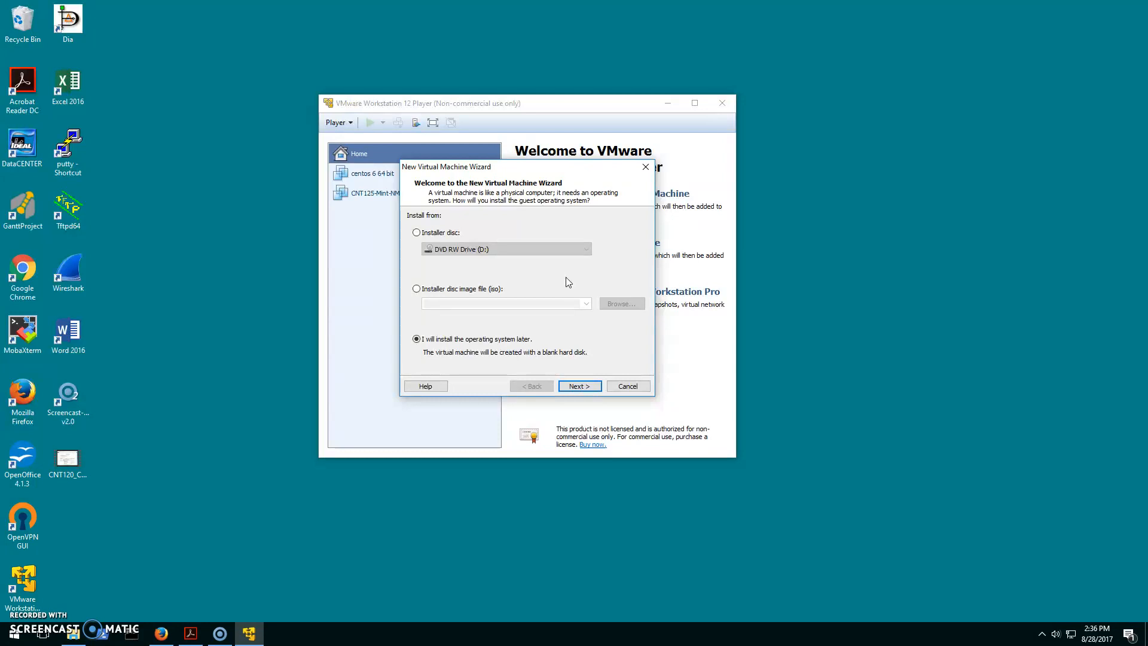
click(449, 293)
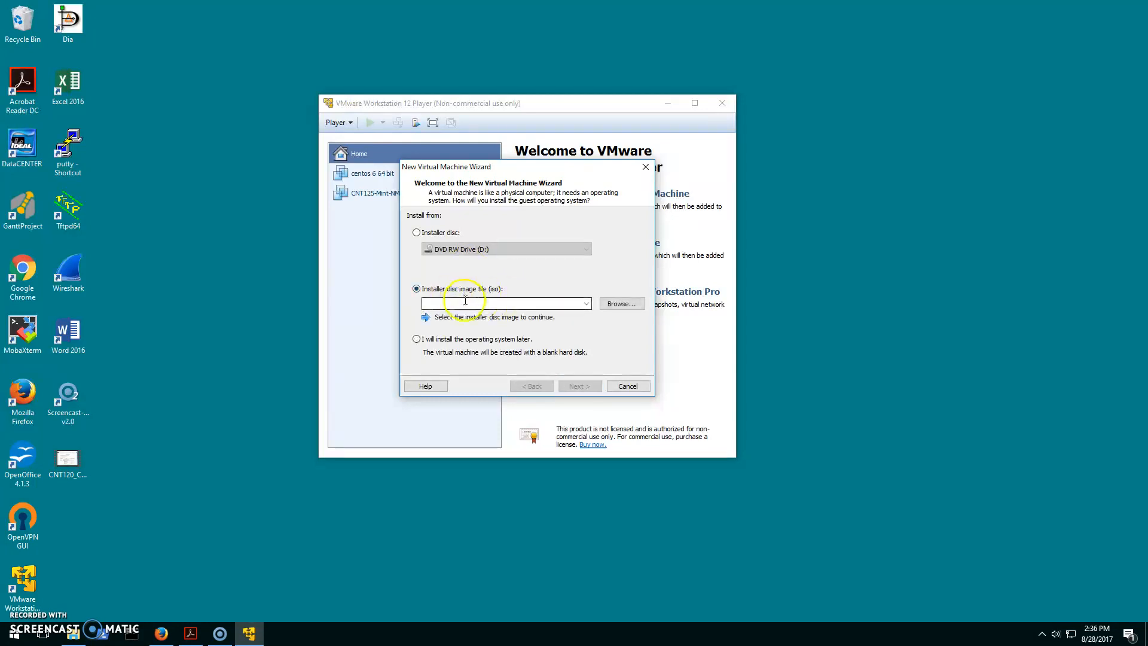
click(615, 308)
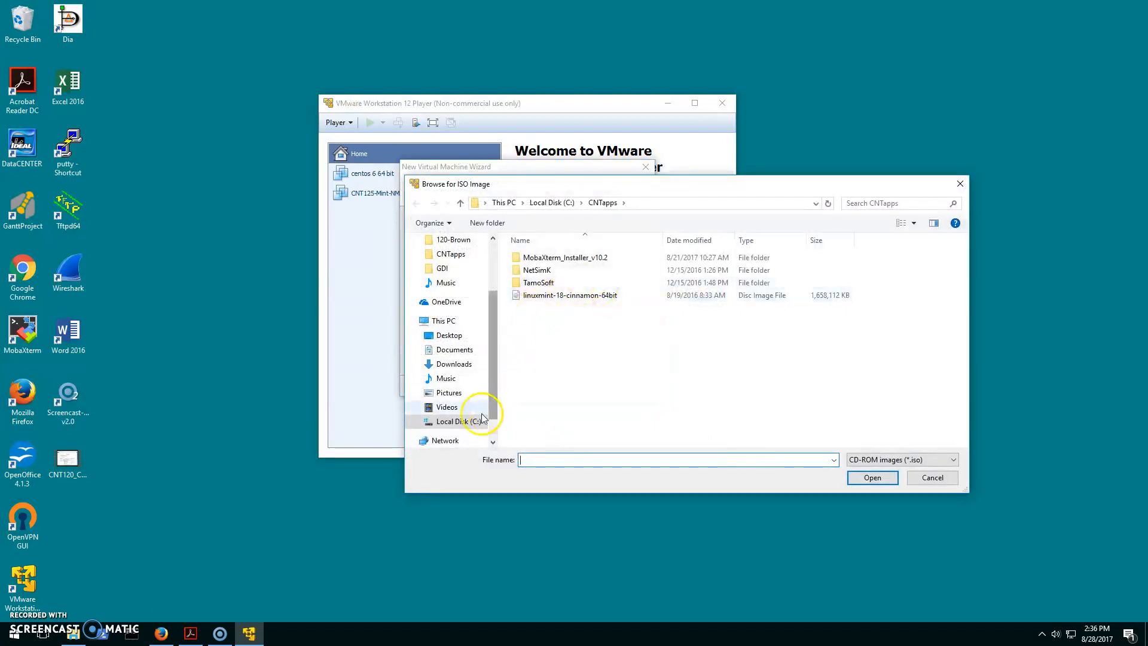
click(459, 421)
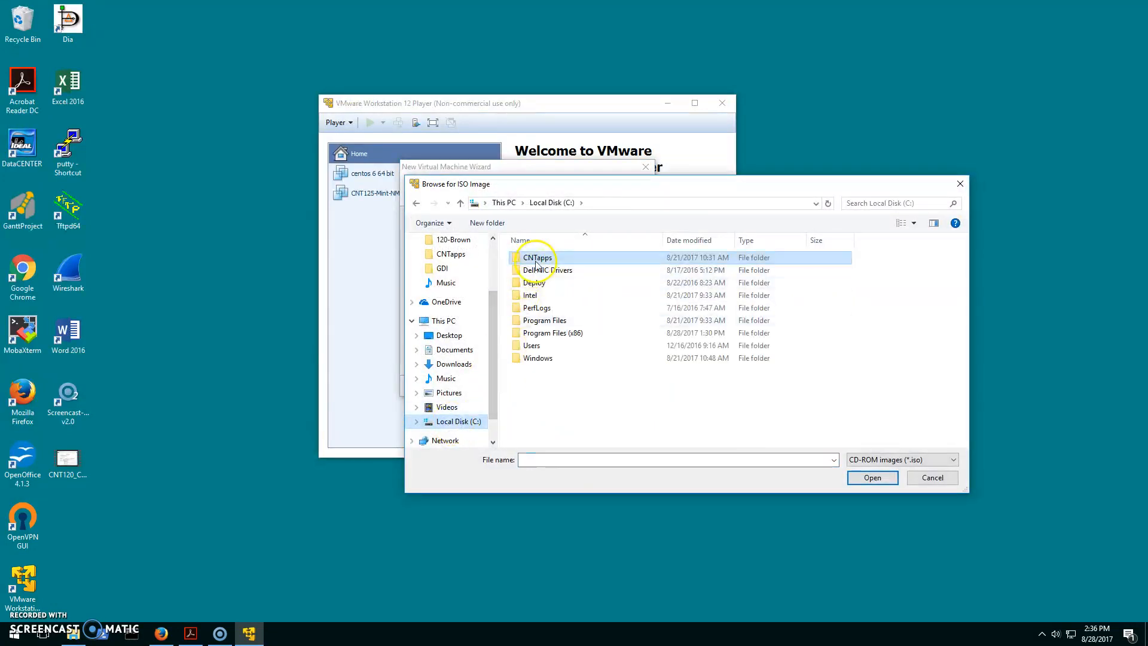
double_click(533, 258)
click(548, 297)
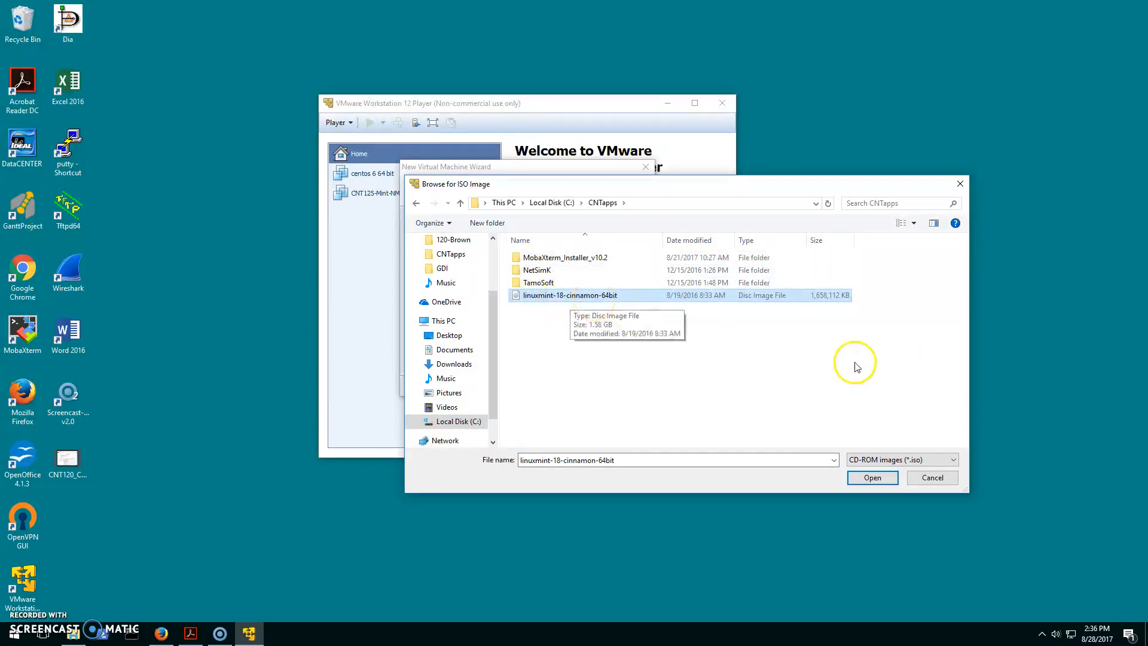
click(875, 478)
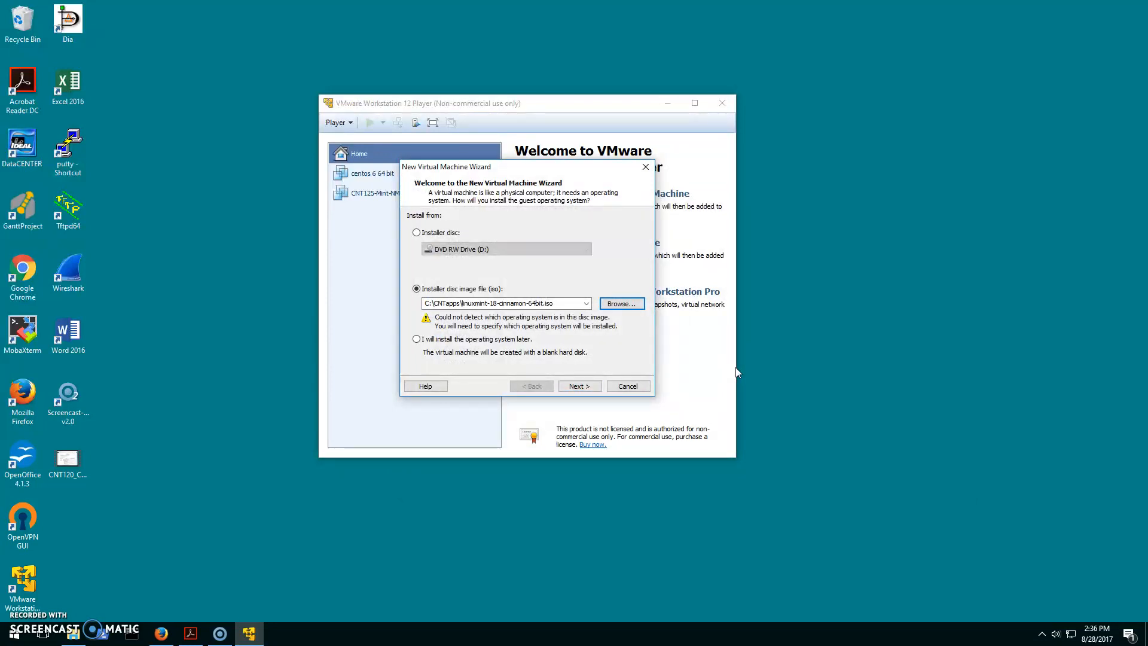
drag(628, 385, 606, 412)
click(579, 386)
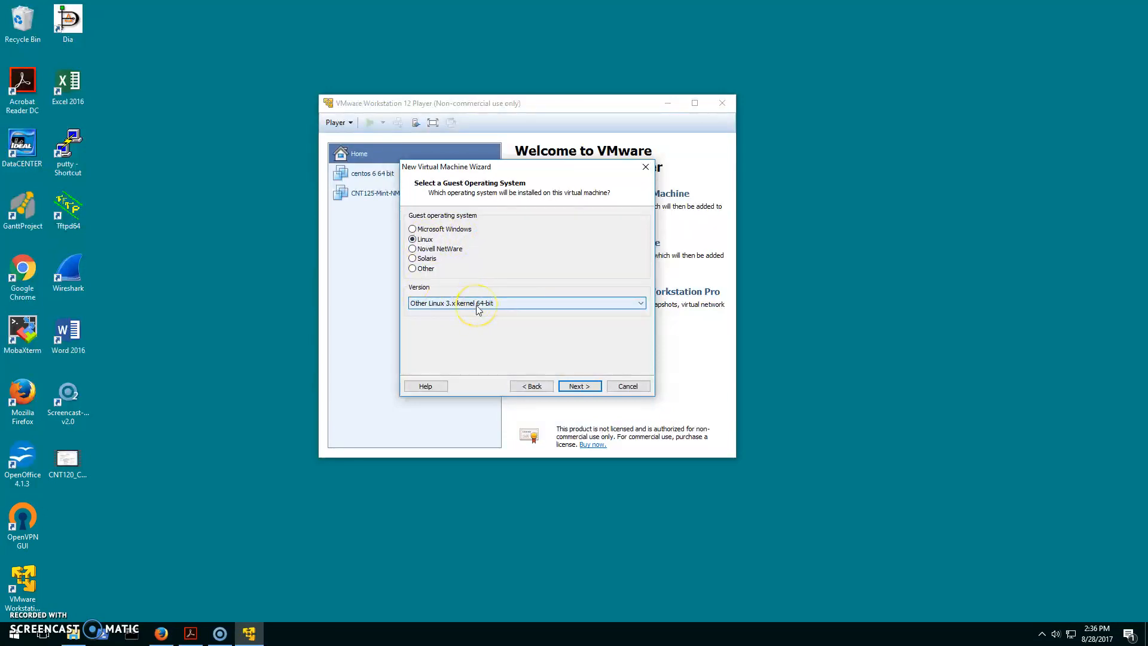
Step: Choose Other Linux 3.x kernel 64-bit as the Linux guest version and continue to the virtual machine naming page
click(519, 306)
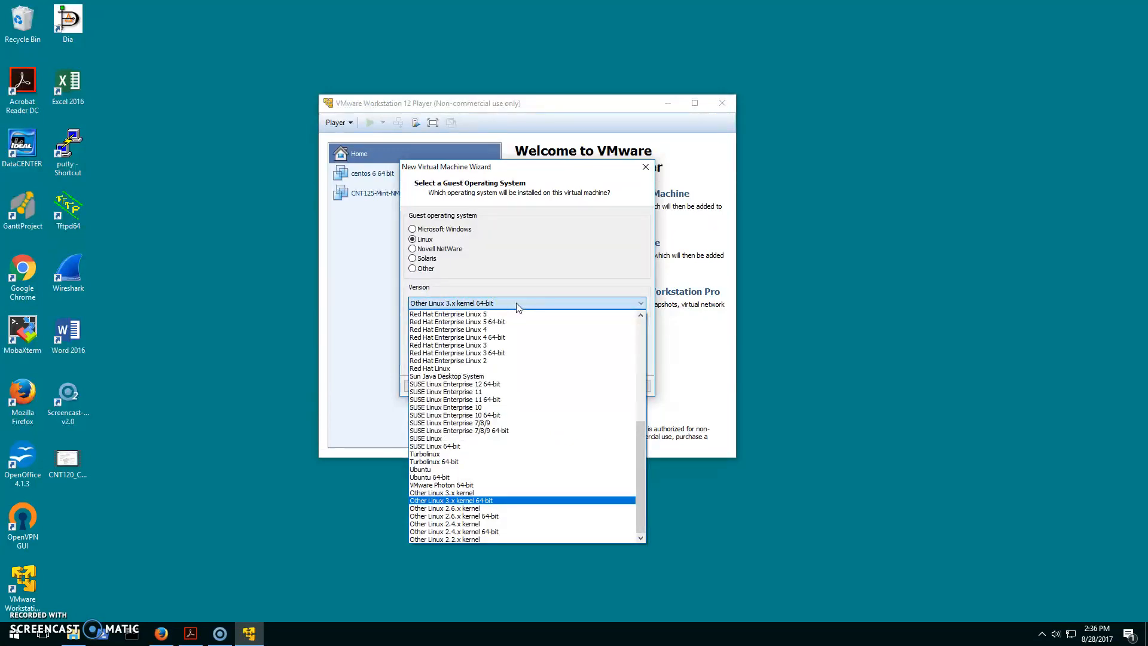
click(491, 501)
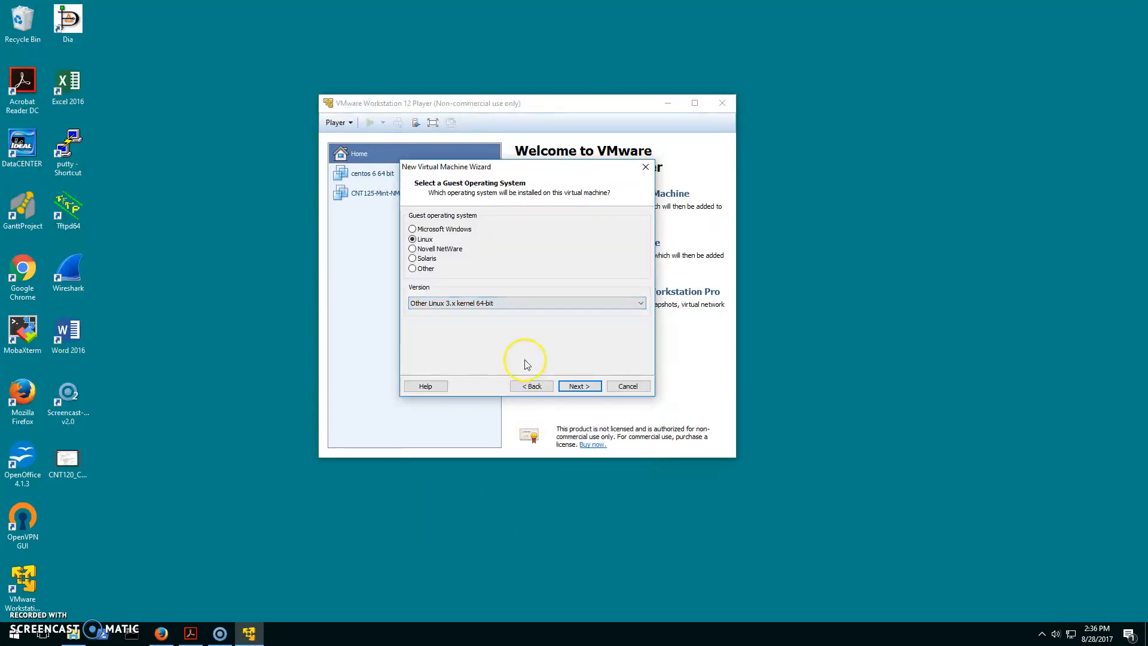
click(580, 386)
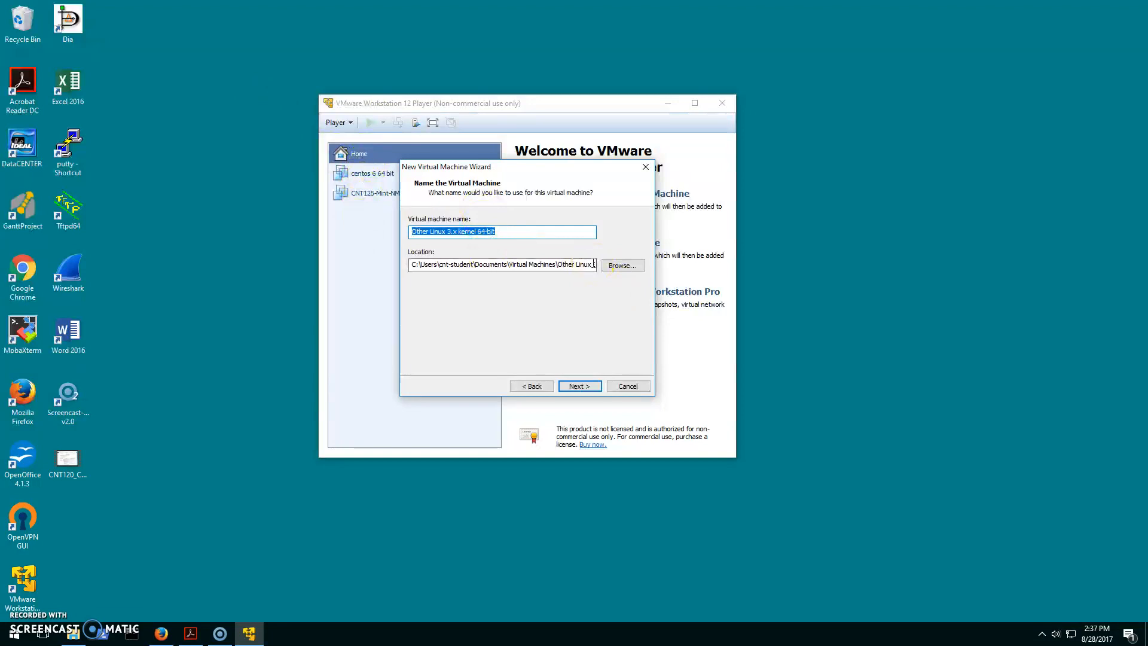
Step: Name the virtual machine with the owner's surname followed by Linux-Mint and continue to the disk capacity settings
text(Brown)
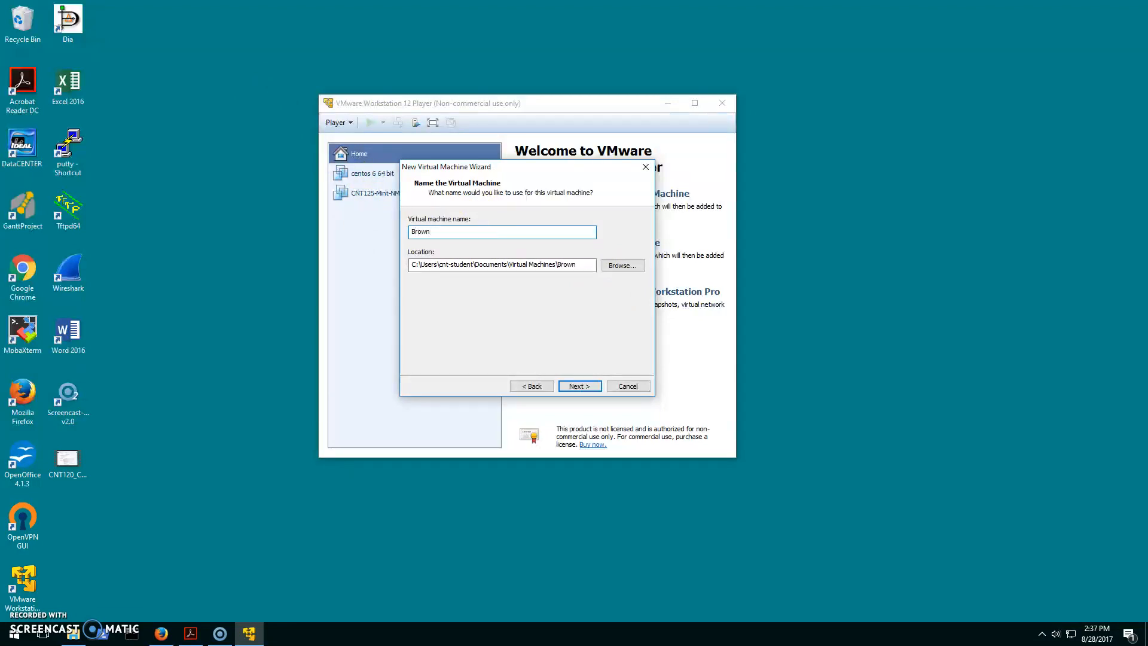
text(-)
text(ux-Mint)
click(585, 386)
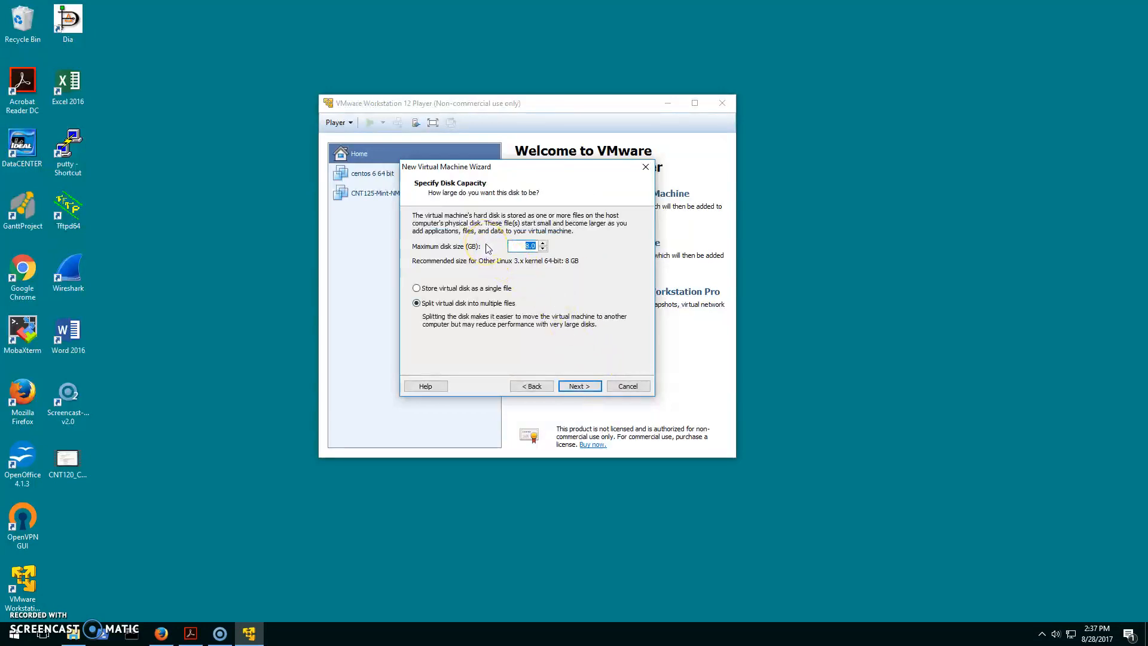
Step: Set the virtual machine's maximum disk size to 12 GB
click(543, 243)
click(543, 244)
click(543, 243)
click(543, 243)
click(564, 270)
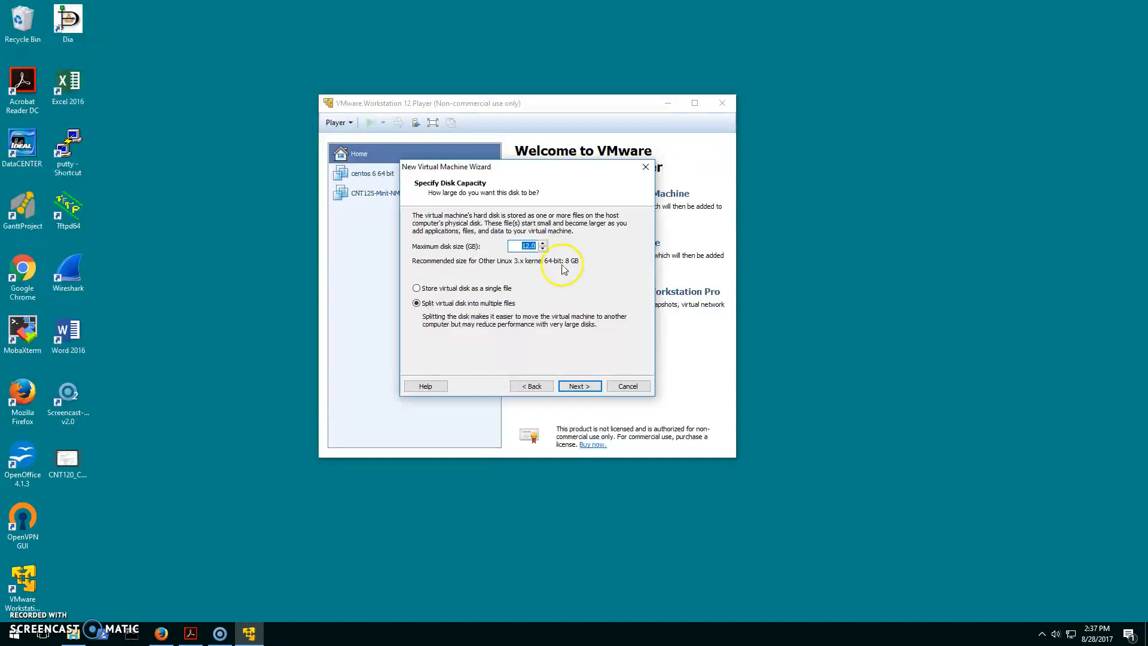
Step: Store the virtual disk as a single file and continue to the virtual machine summary
click(455, 288)
click(580, 386)
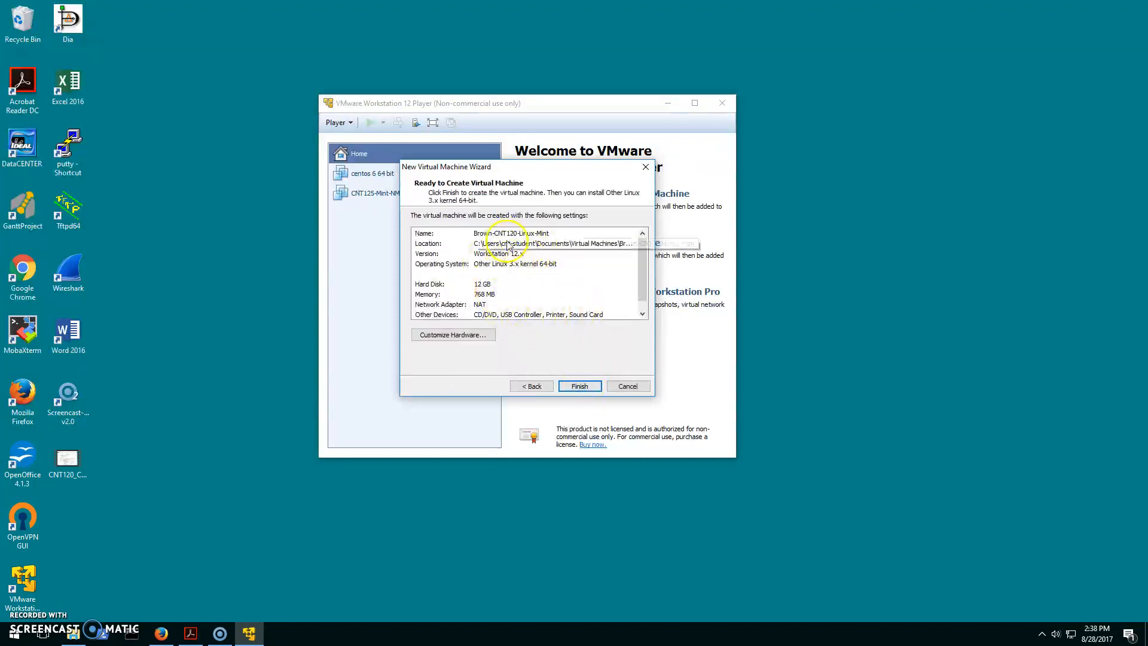
Step: Customize the virtual machine's hardware by raising its memory to 2048 MB
click(478, 340)
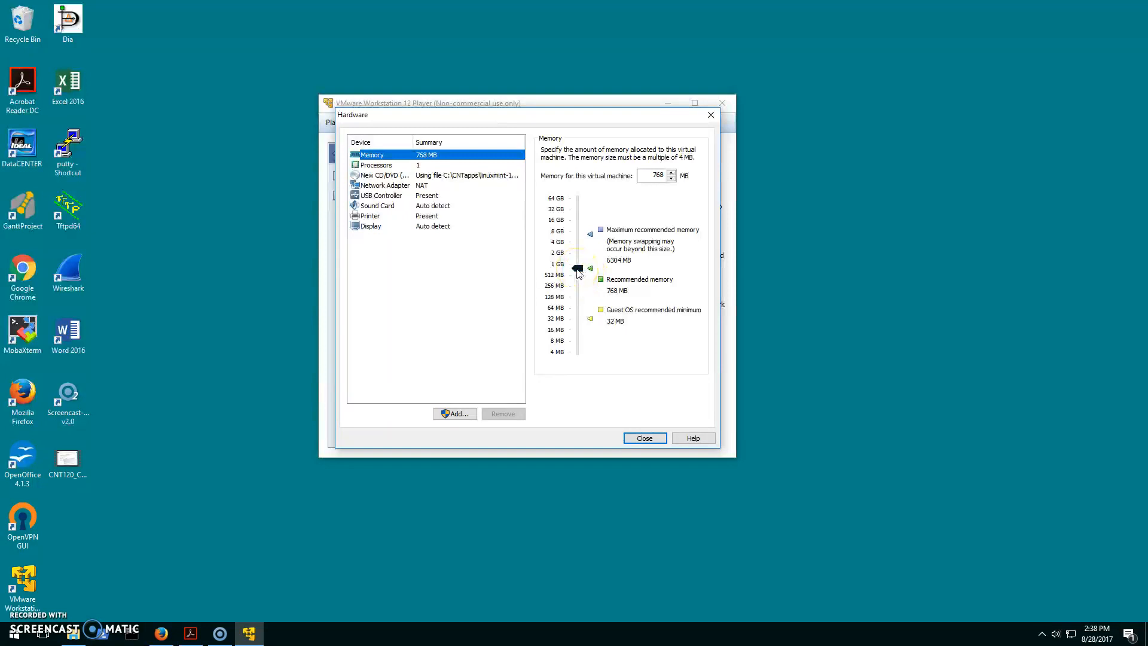
drag(579, 274, 578, 264)
click(610, 254)
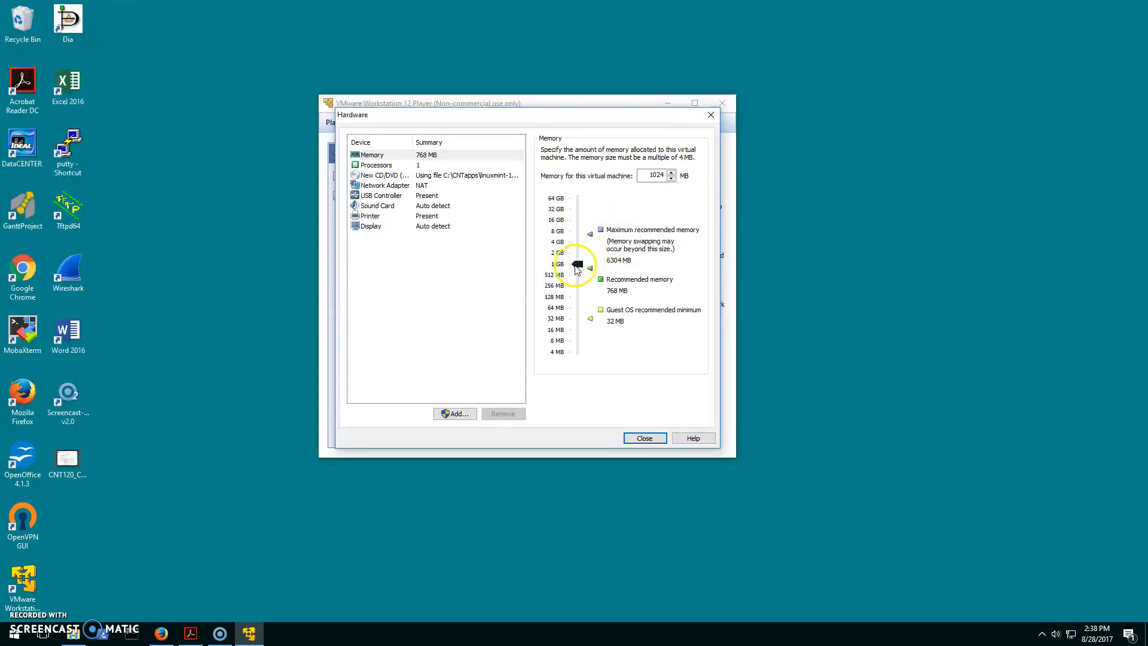
drag(578, 267, 578, 256)
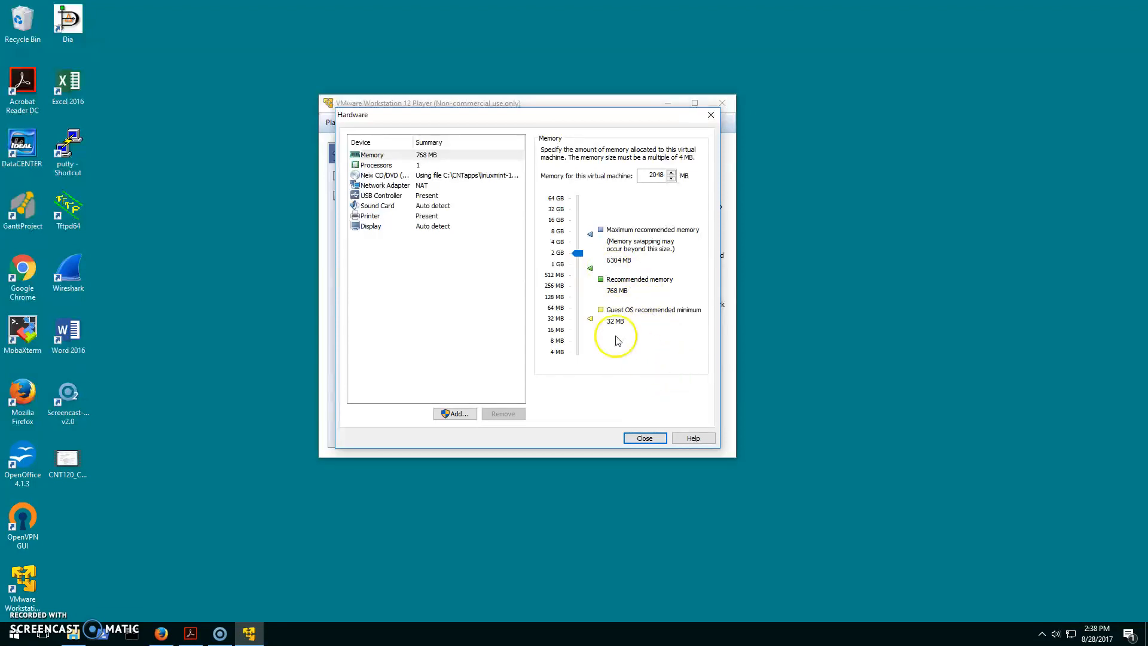
Step: Set the network adapter to Bridged, connected directly to the physical network, and finish creating the virtual machine
click(385, 187)
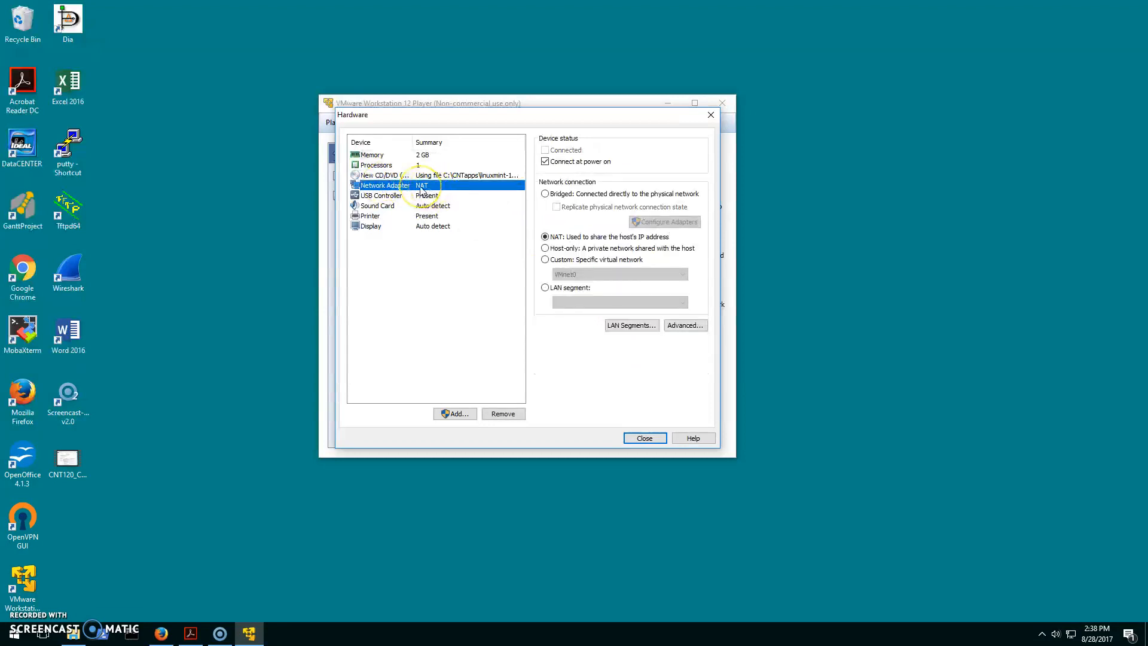
click(545, 194)
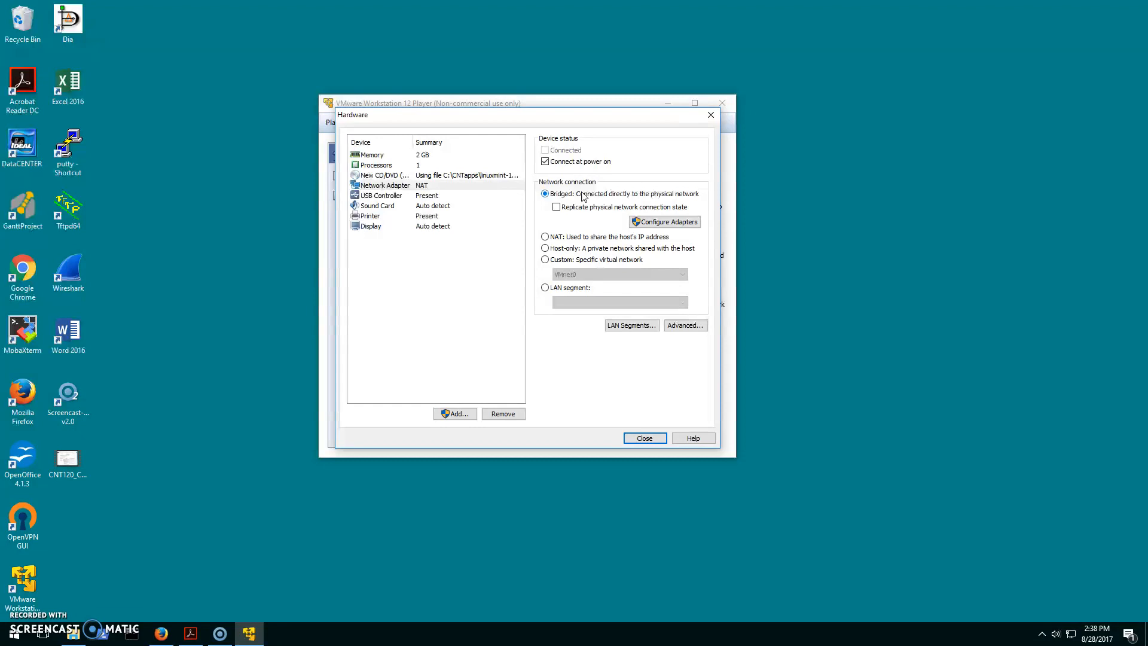
click(647, 439)
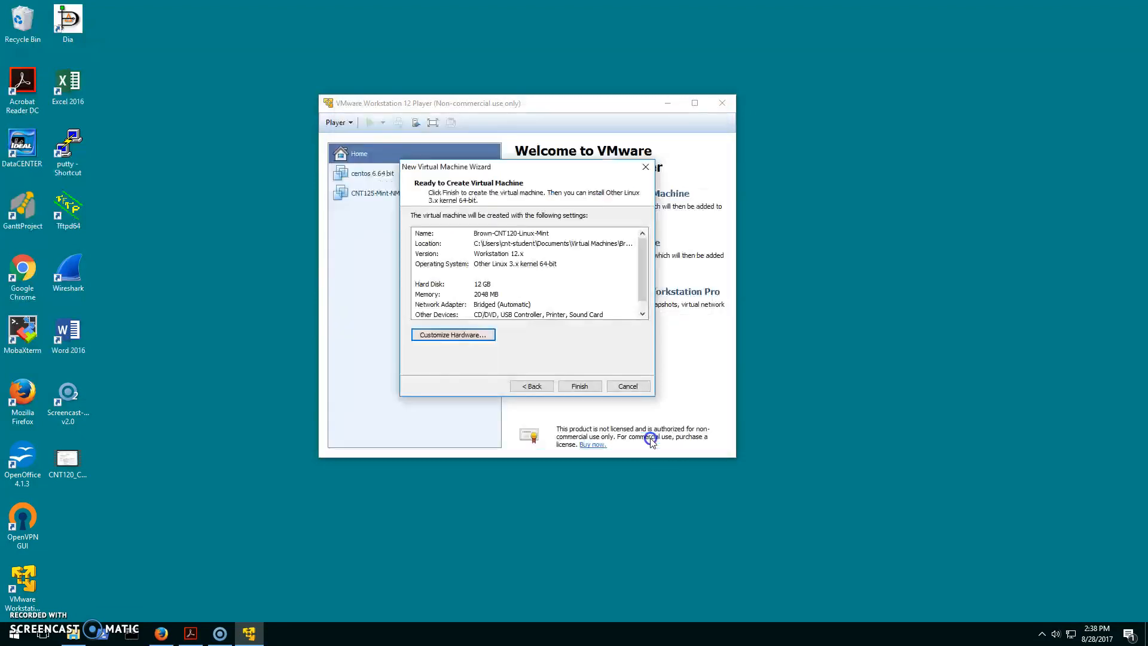
click(588, 389)
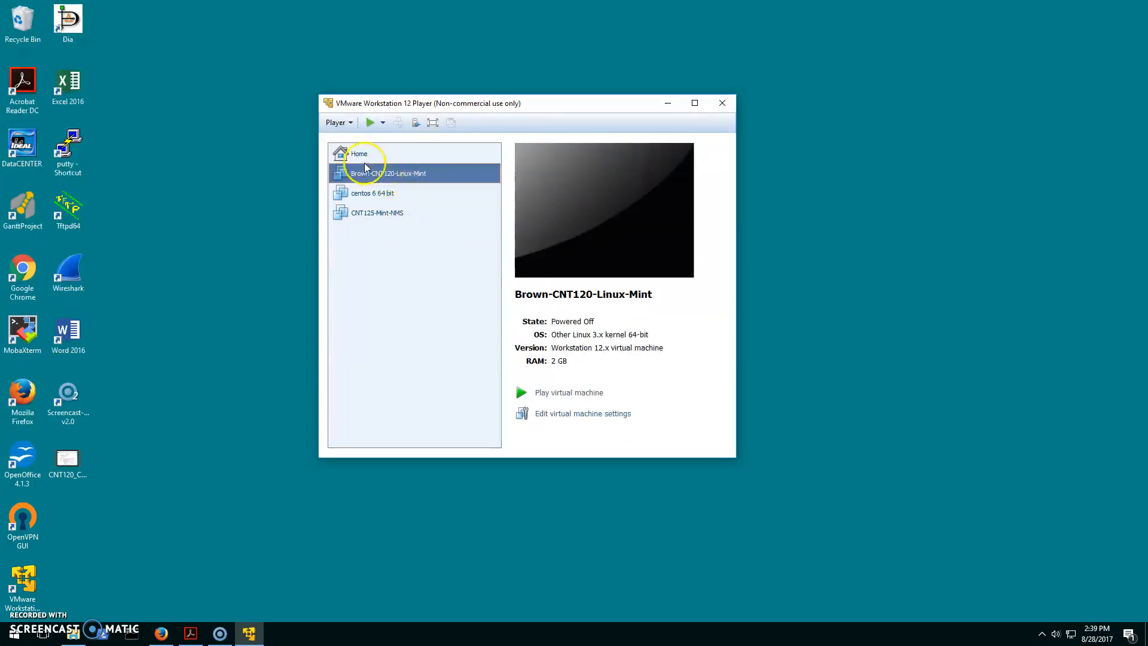
Step: Power on the new Linux Mint virtual machine and postpone the VMware Tools for Linux download
click(372, 124)
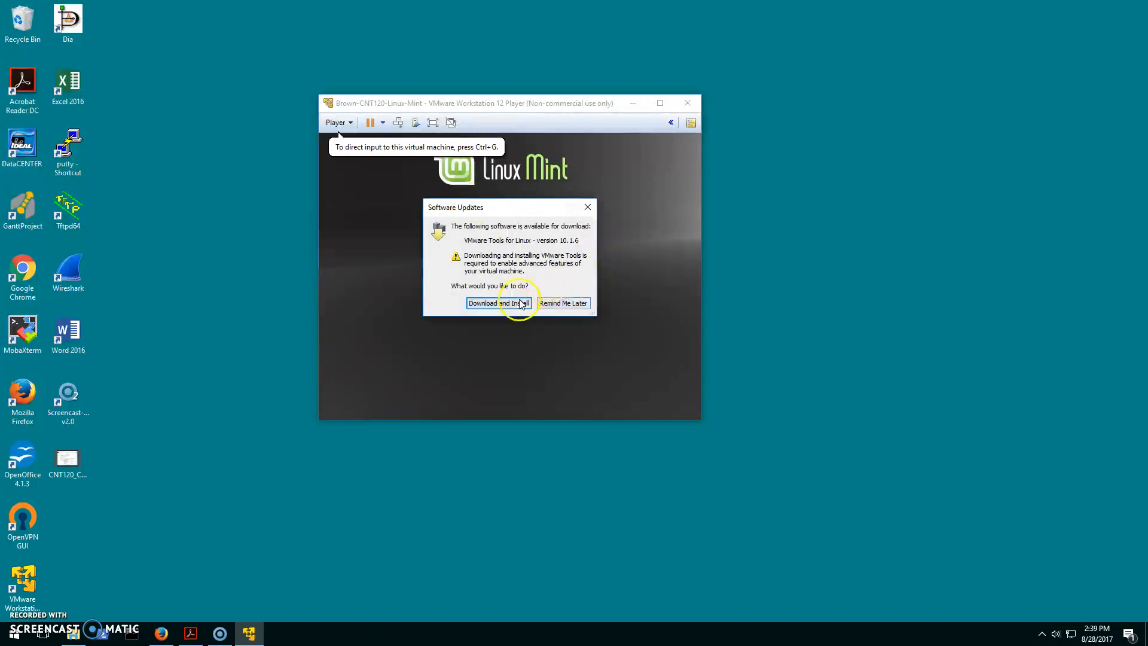
click(564, 303)
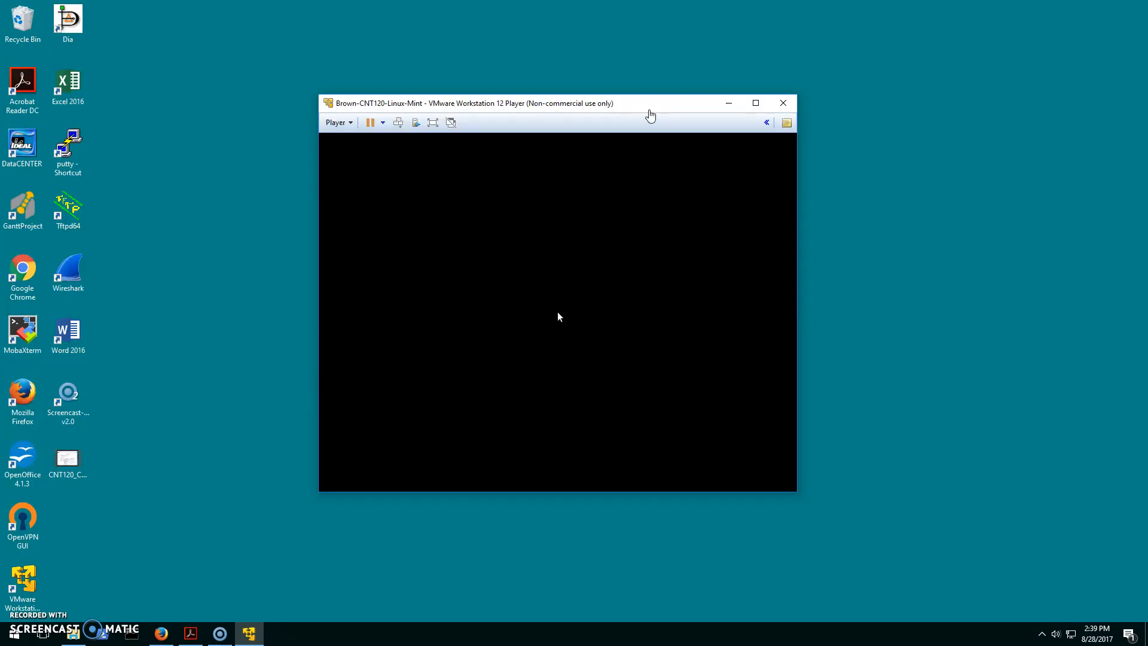
Step: Dismiss the software rendering notification and launch the Linux Mint installer from the live desktop
click(724, 165)
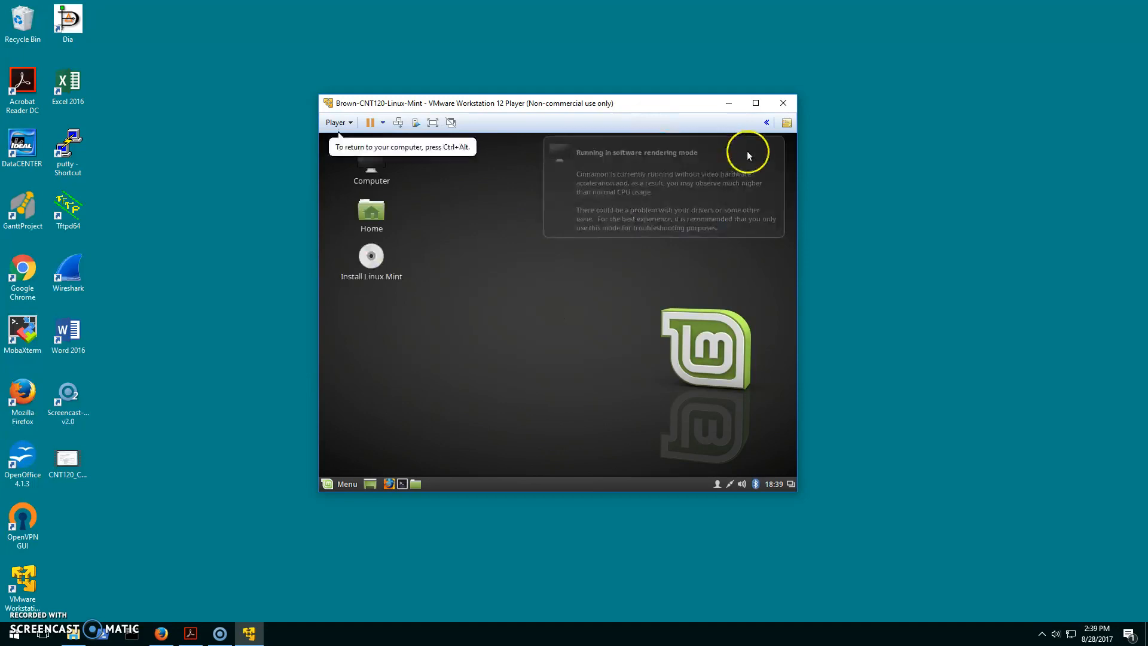
click(740, 160)
click(726, 289)
drag(595, 107, 586, 100)
double_click(362, 251)
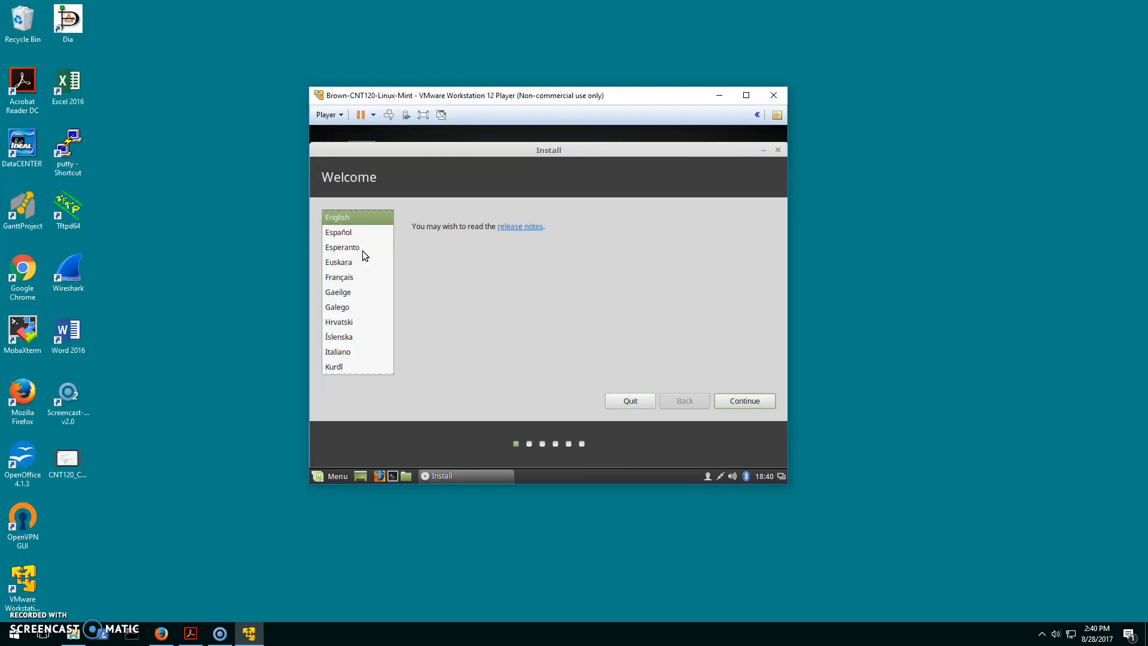
Step: Continue the installer in English without third-party software and confirm erasing the disk to install Linux Mint
click(747, 403)
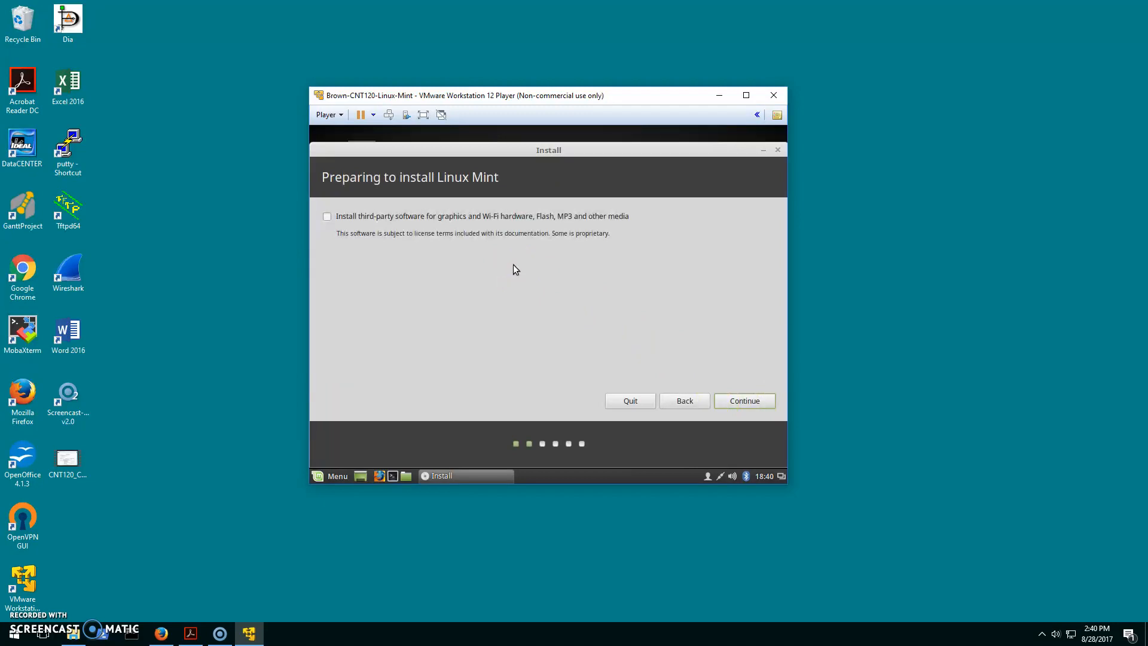
click(744, 402)
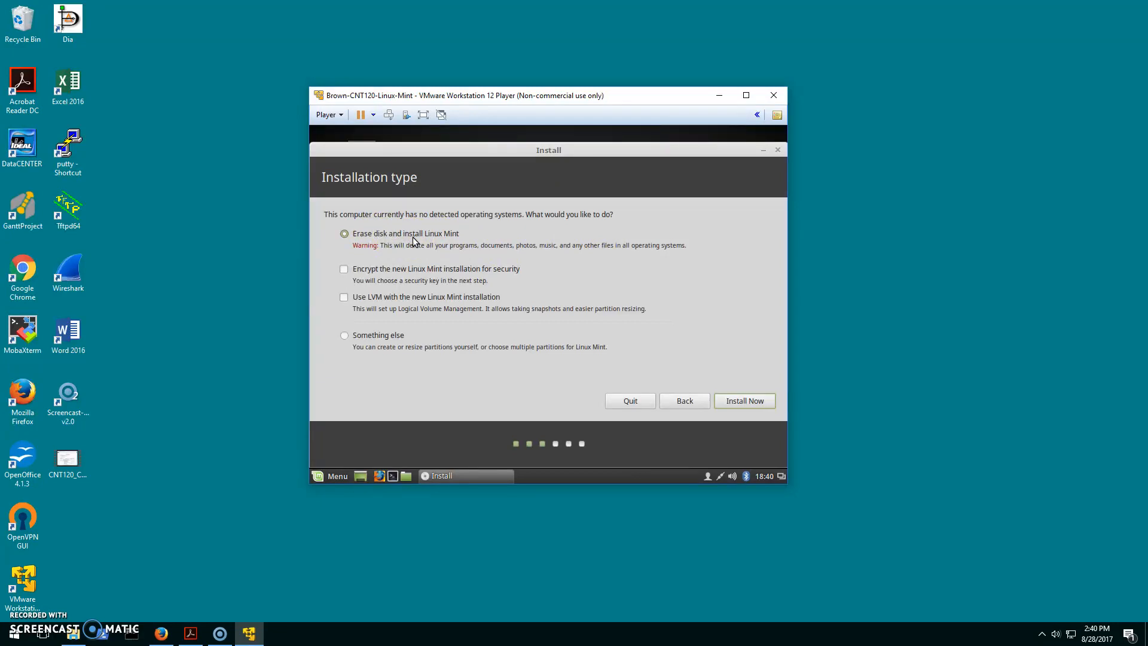
click(745, 401)
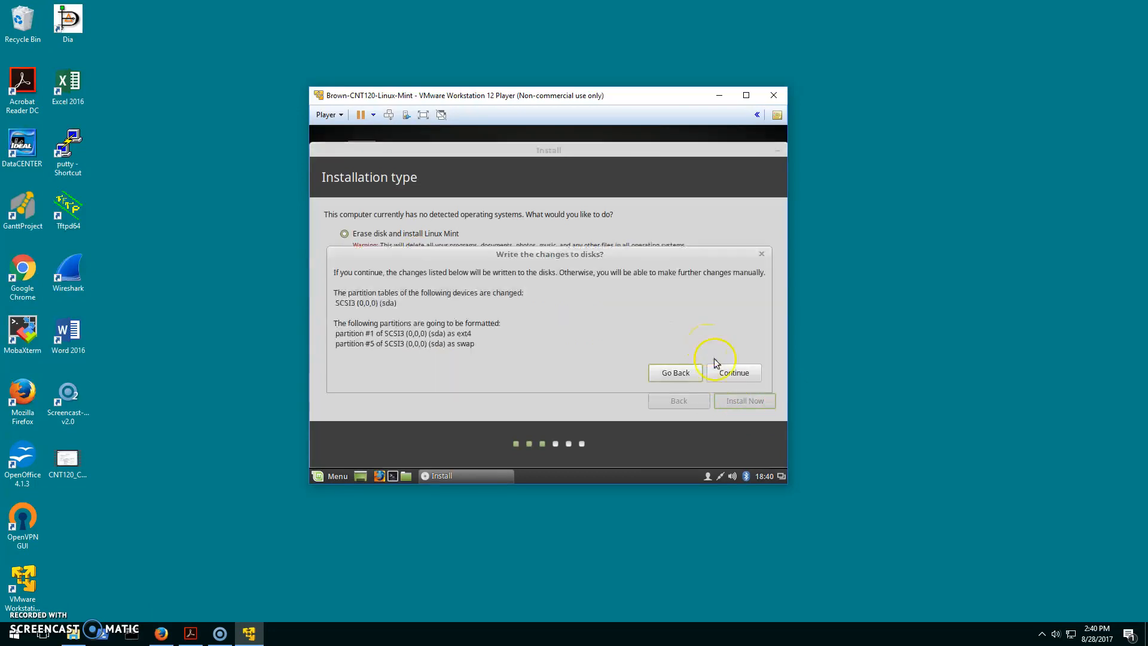
click(736, 375)
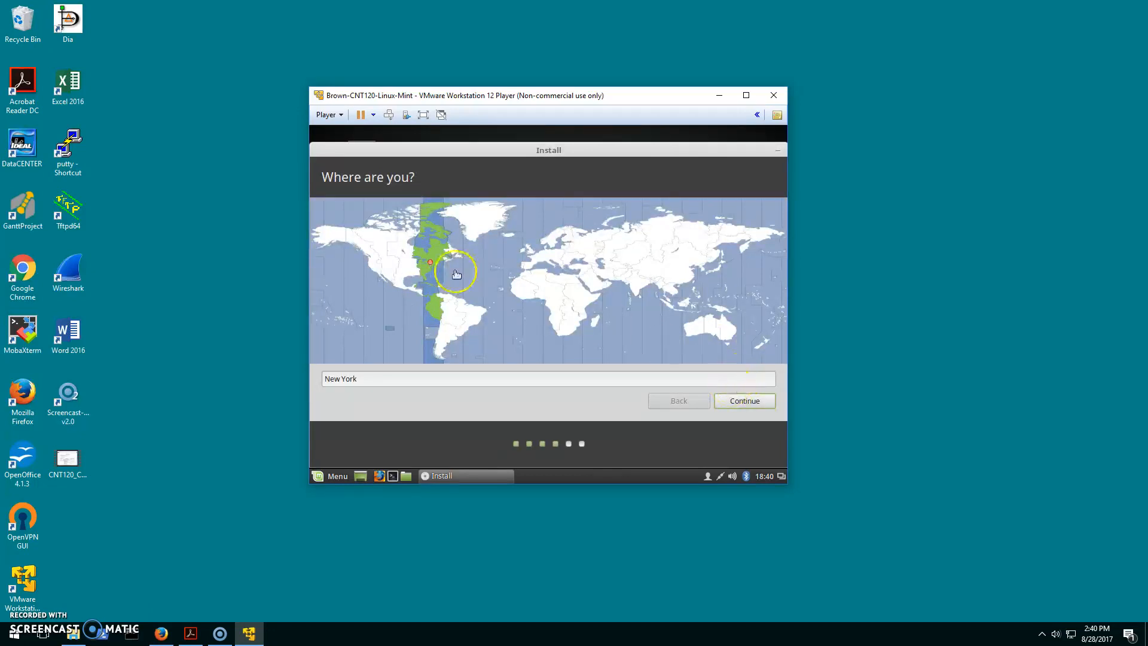
Step: Accept New York as the location and English (US) as the keyboard layout
click(747, 404)
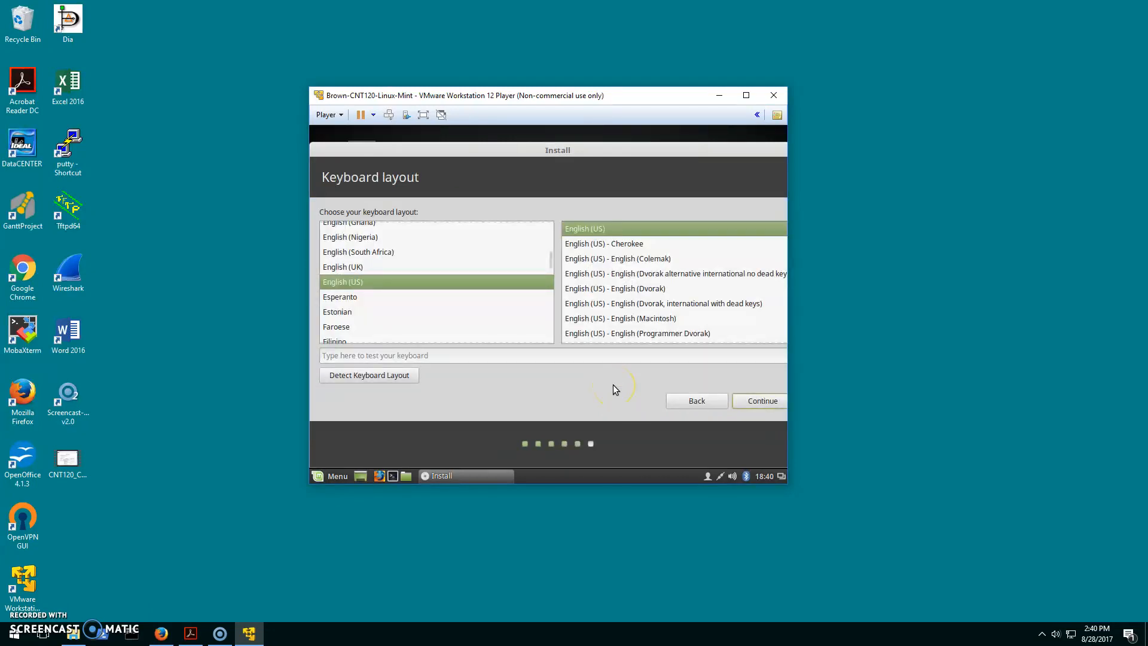
click(765, 402)
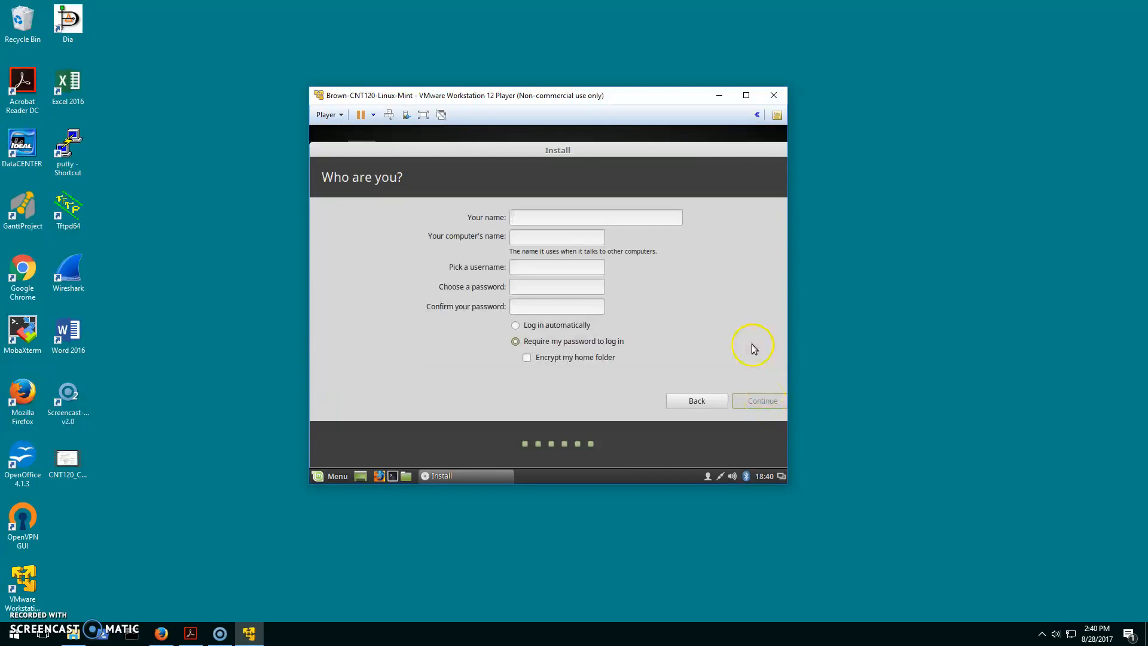
Step: Enter the user's name, fill in and confirm the account password, and continue the installation with automatic login enabled
text(dougbrown)
key(Tab)
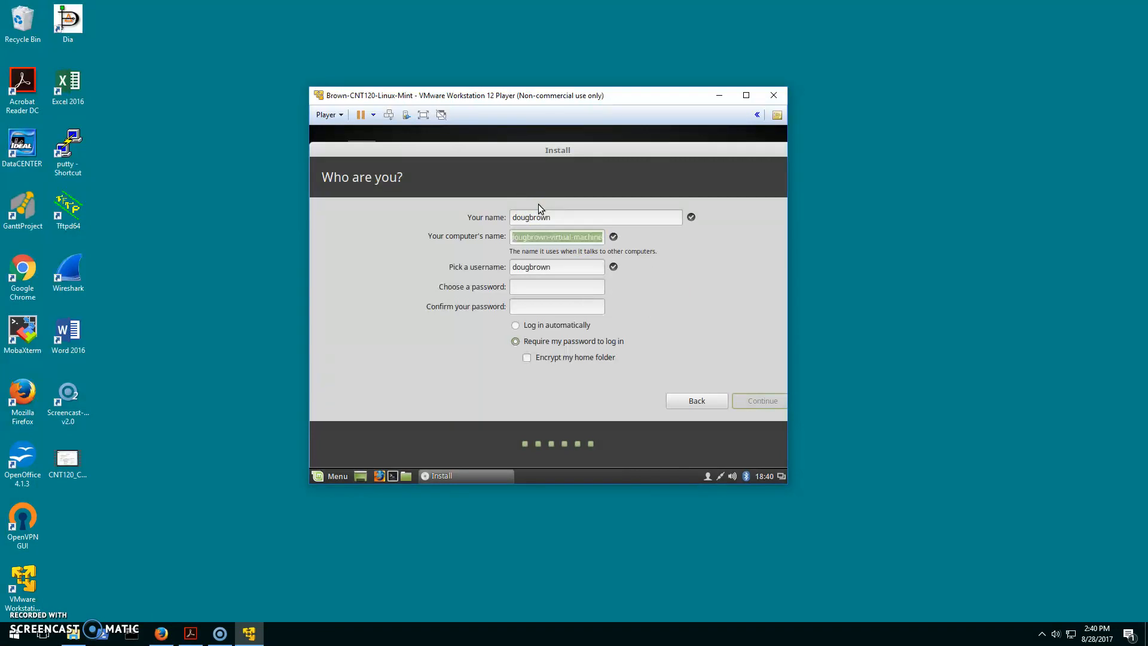
click(540, 249)
click(548, 267)
click(555, 290)
text(********)
click(541, 303)
text(********)
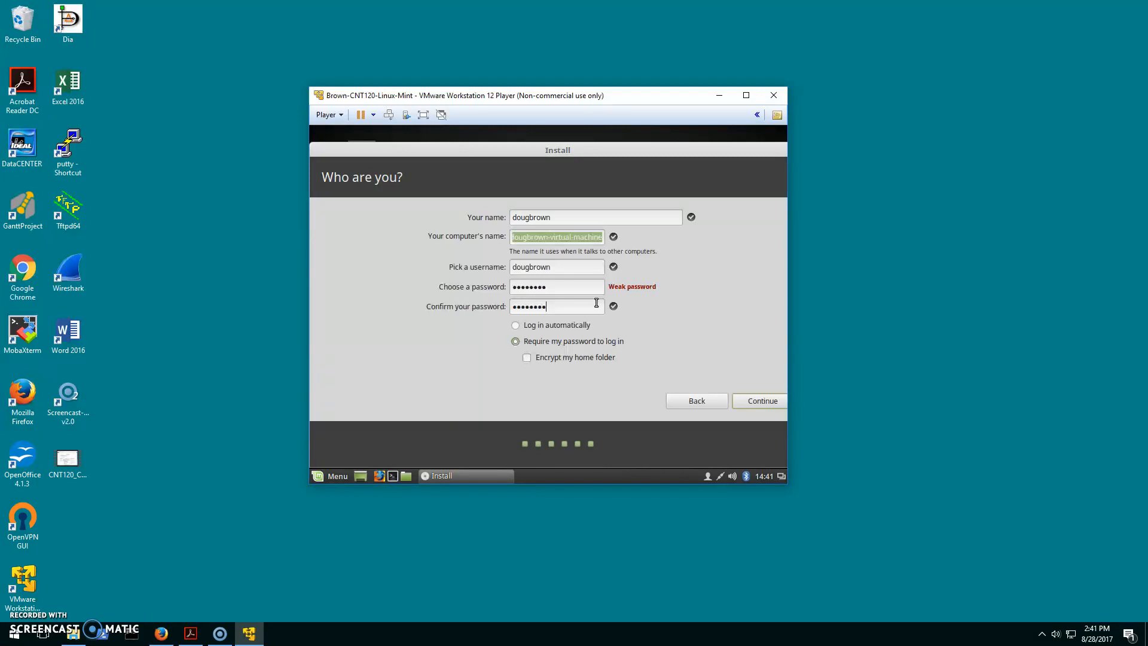
click(516, 327)
click(762, 406)
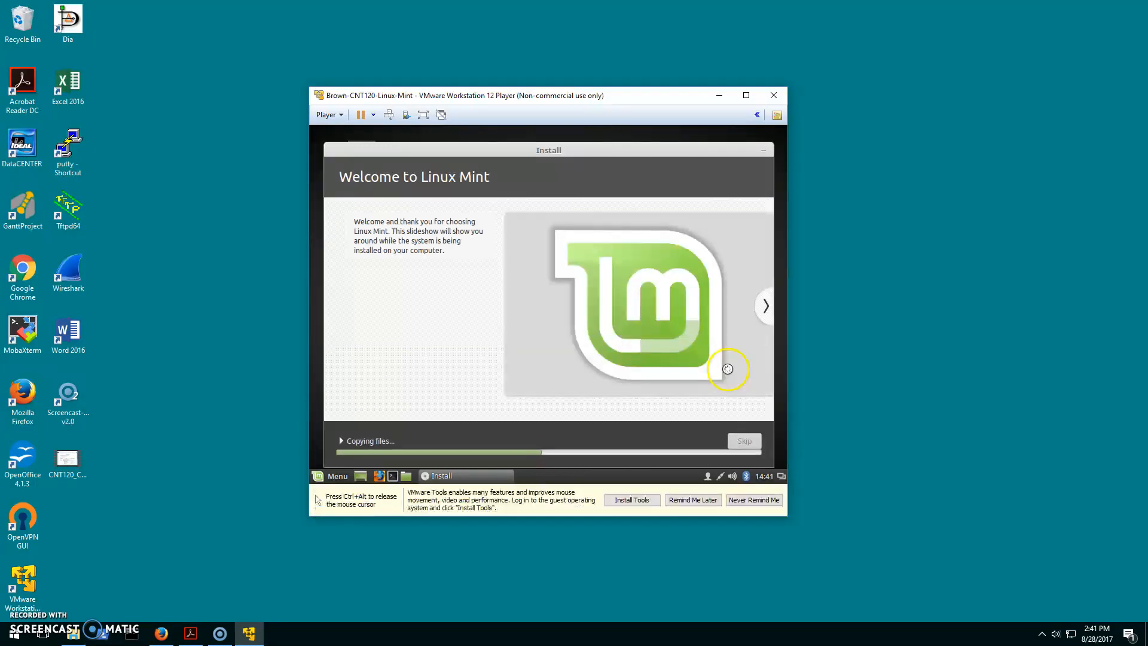
key(ctrl+alt)
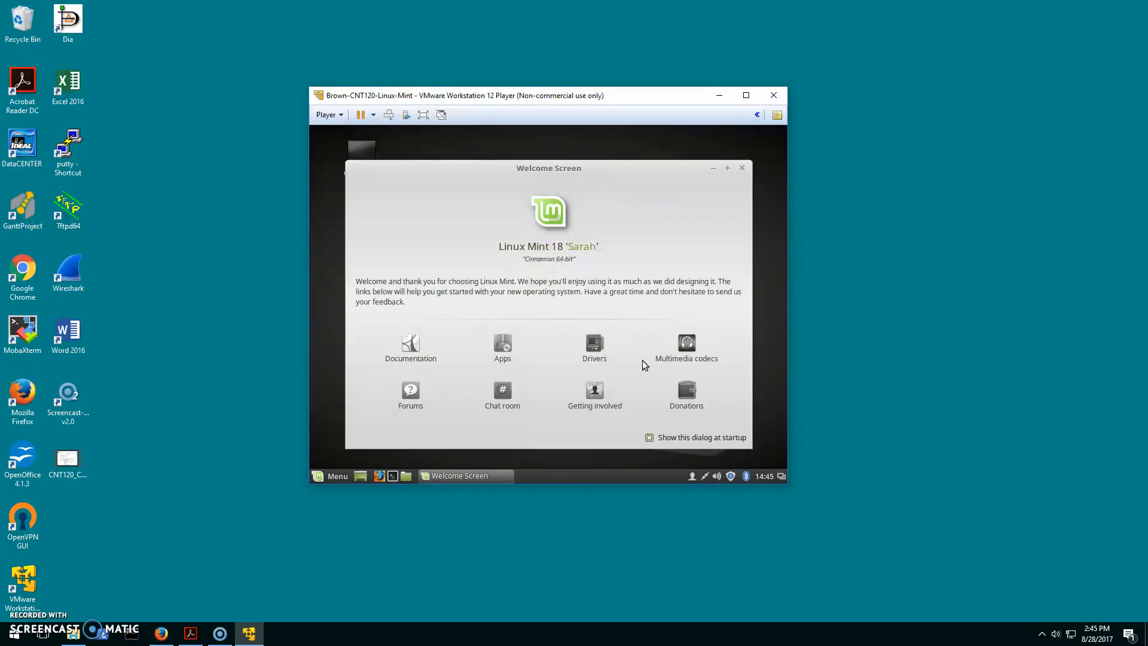
Step: Stop the Linux Mint Welcome Screen from showing at startup and close it
click(650, 437)
click(741, 168)
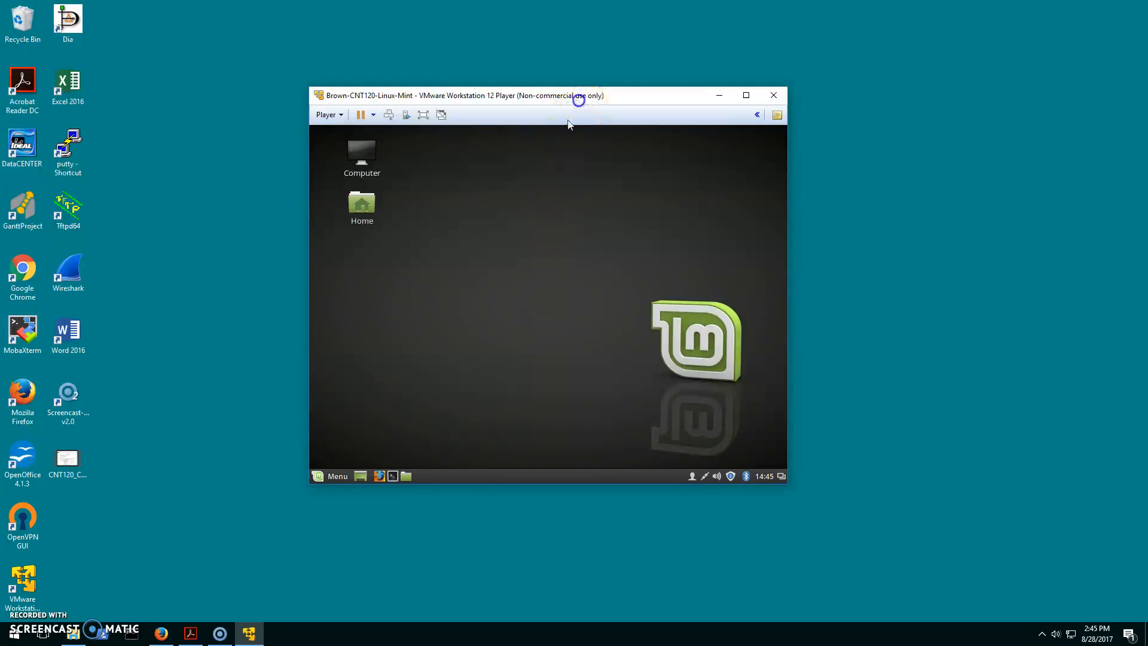
drag(623, 97, 670, 122)
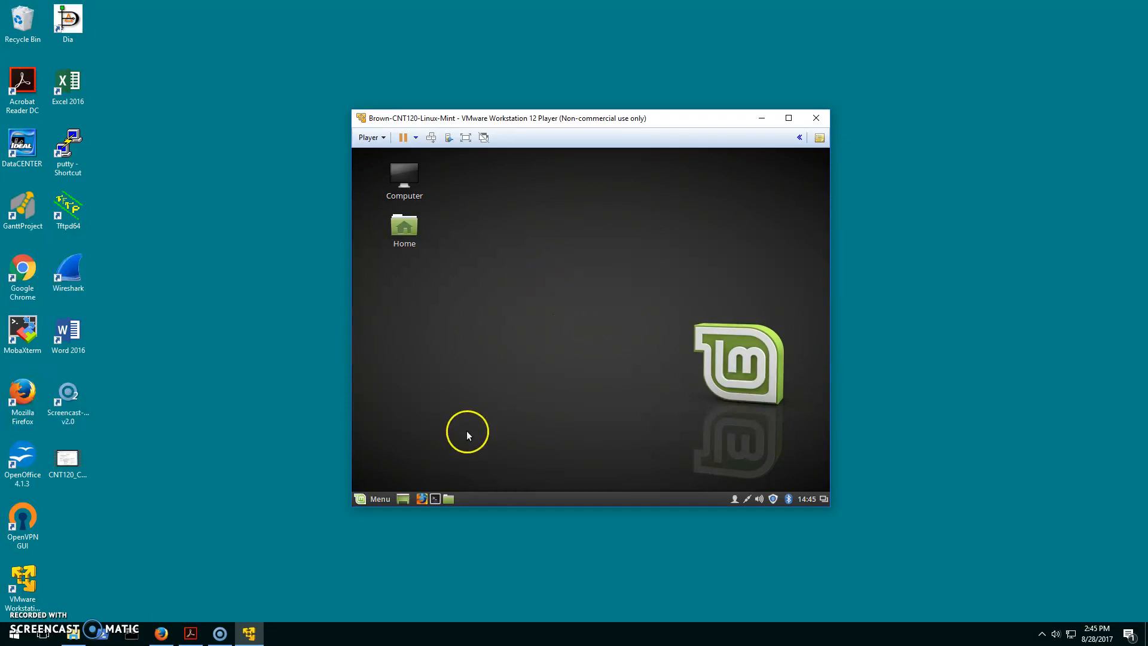
Step: Set the Linux Mint display resolution to 1280 x 768 (16:10), keep the new configuration and close the Display settings
right_click(462, 357)
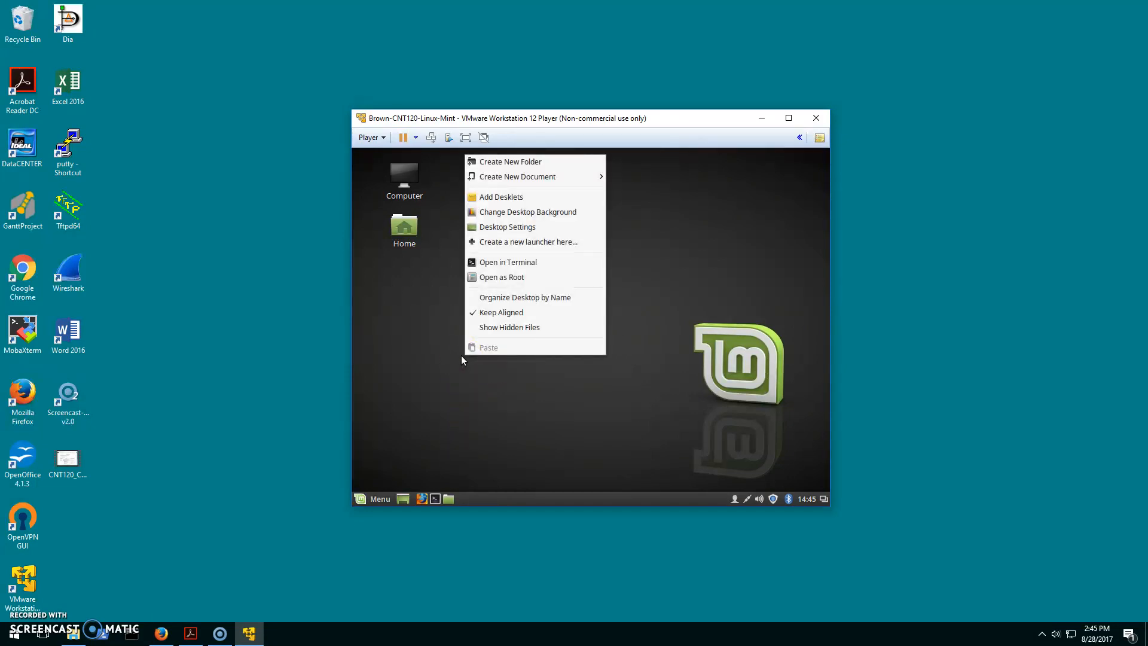
click(517, 232)
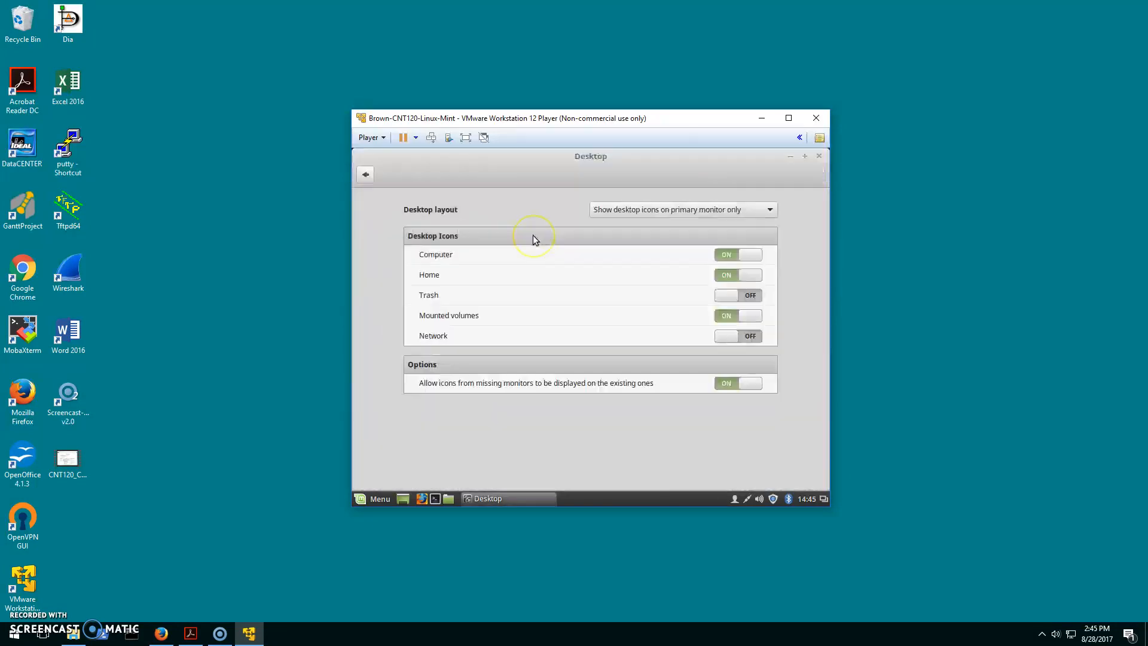
click(365, 174)
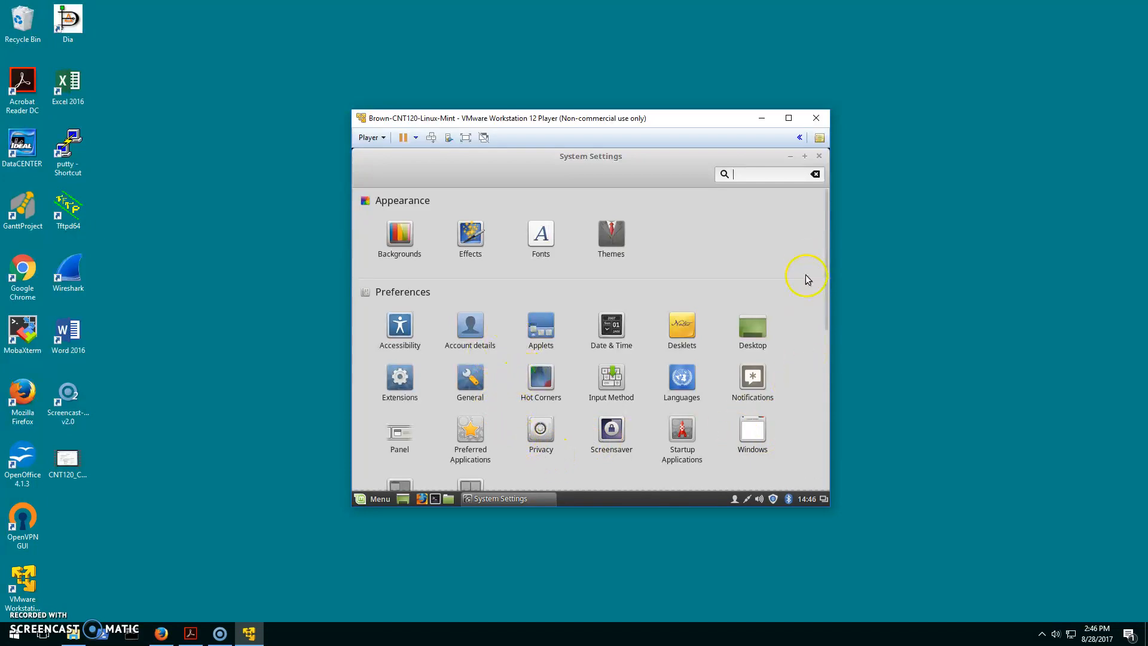
scroll(828, 311, down, 8)
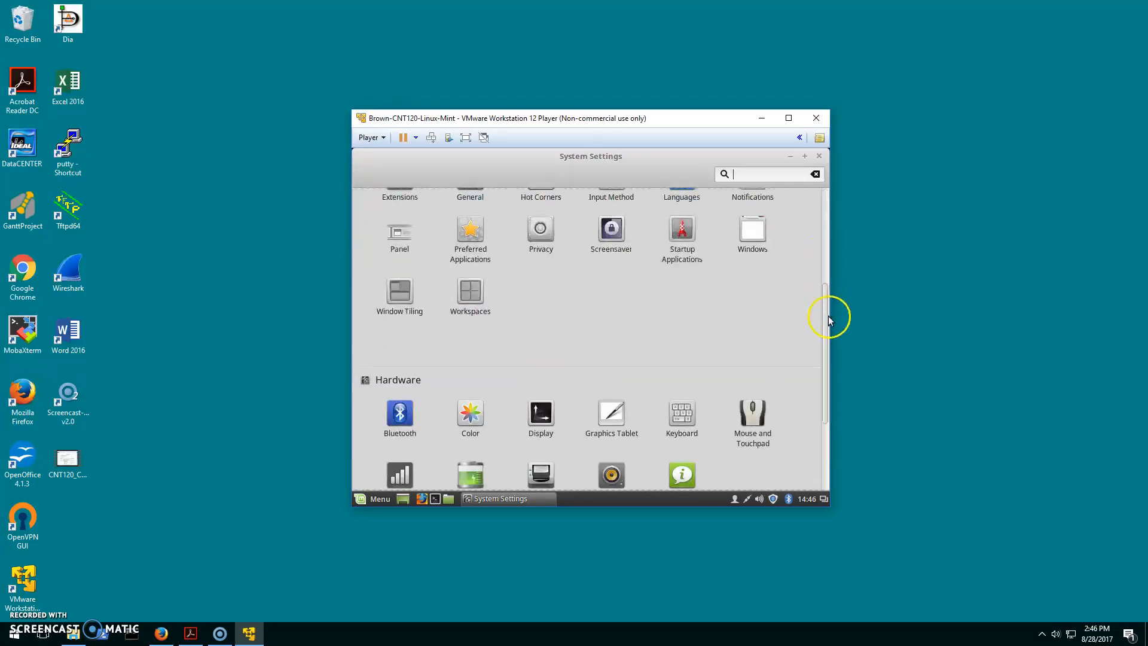
click(541, 317)
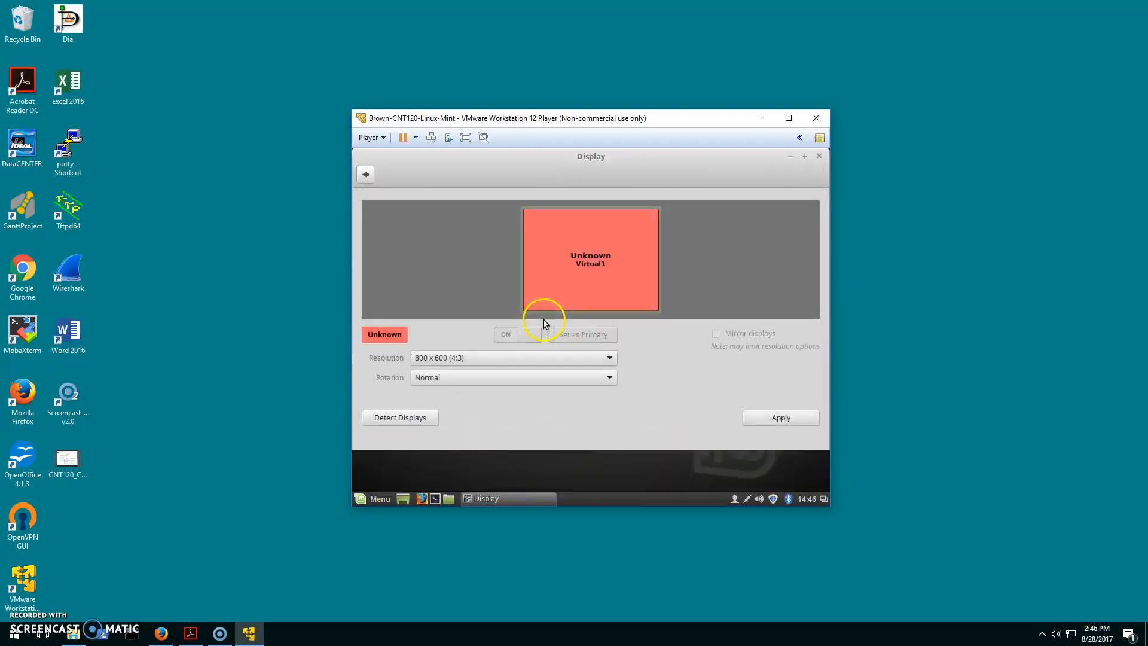
click(523, 358)
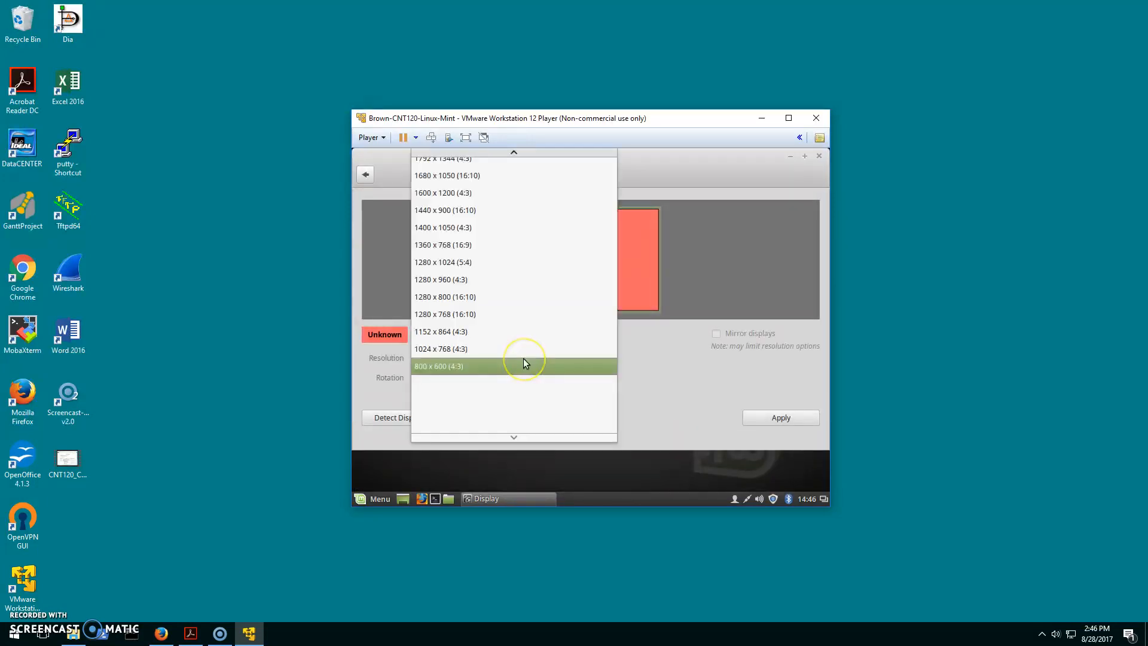
click(508, 349)
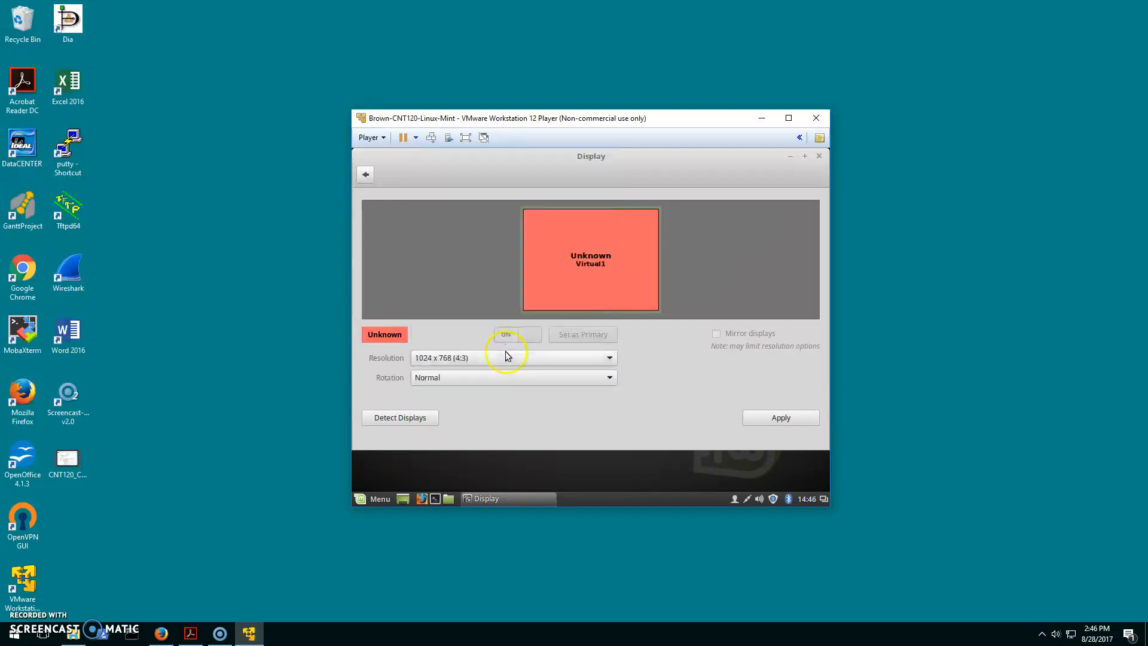
click(540, 359)
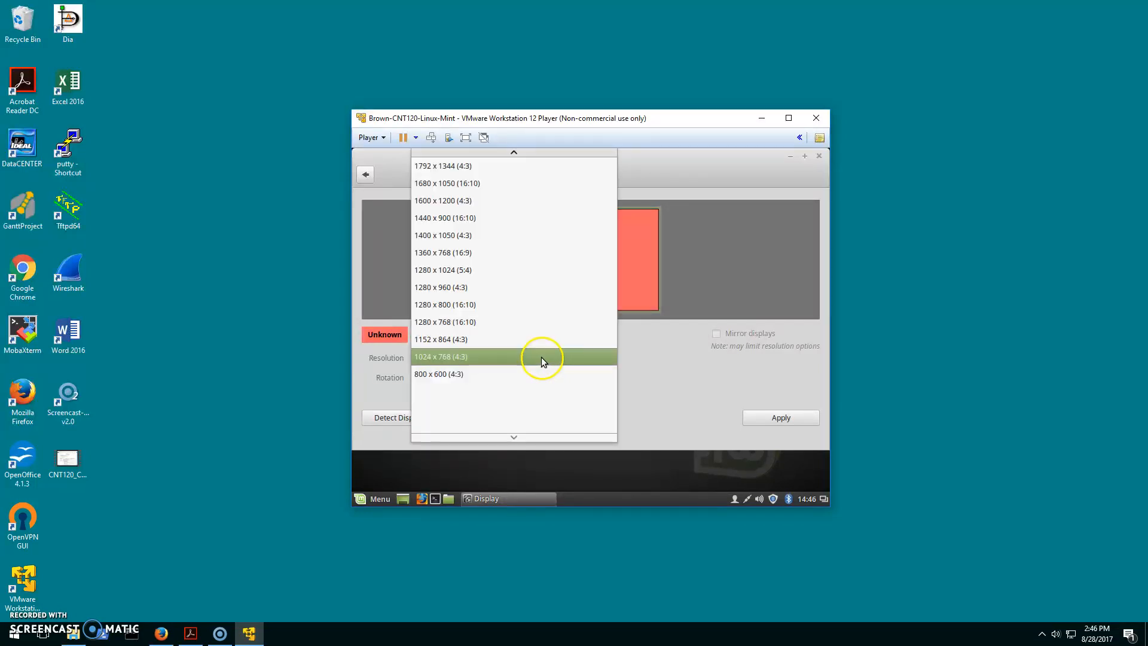
click(508, 323)
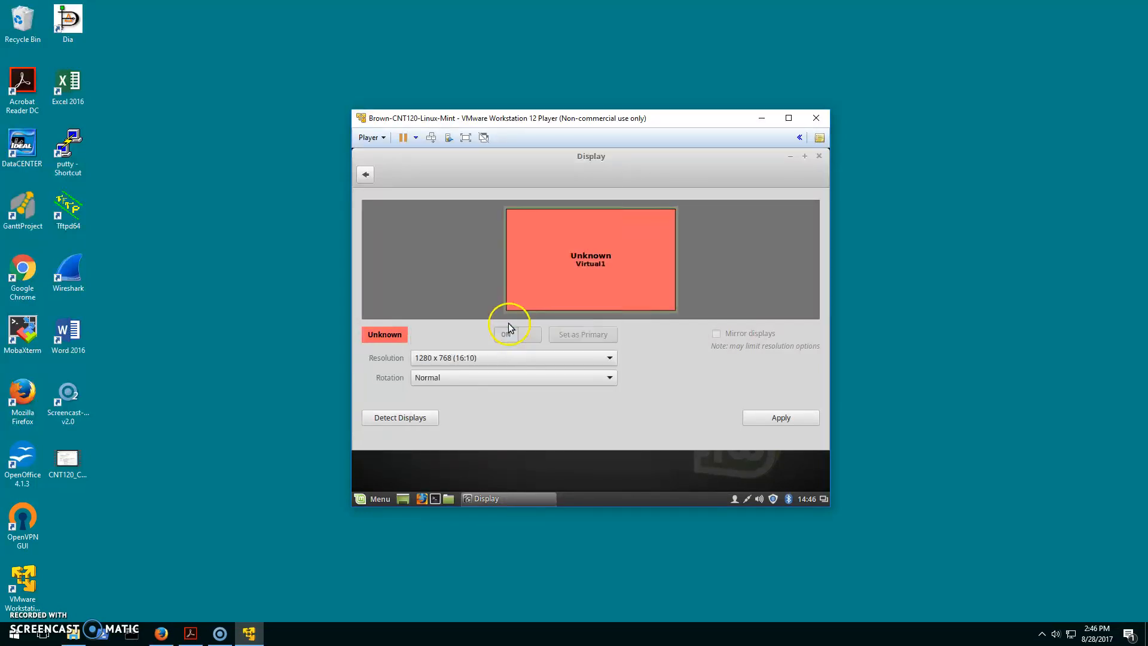
click(770, 417)
click(654, 312)
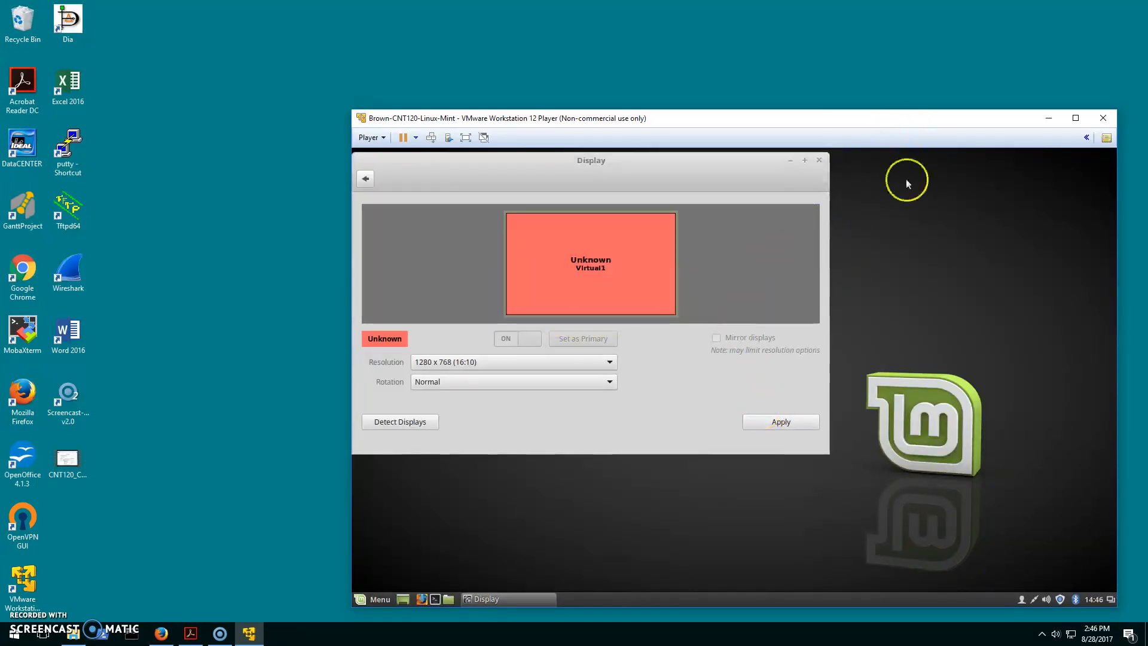
click(819, 160)
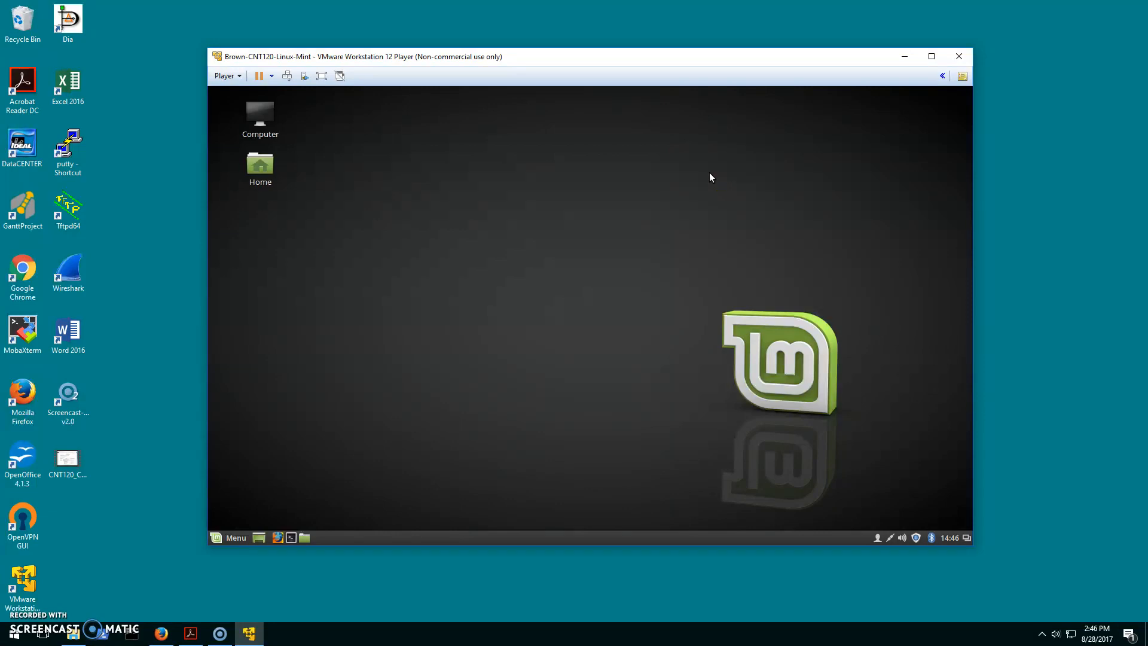
Step: Look over the Linux Mint panel: the application menu, the show-desktop shortcut, the Home folder window and the network connection options
click(228, 538)
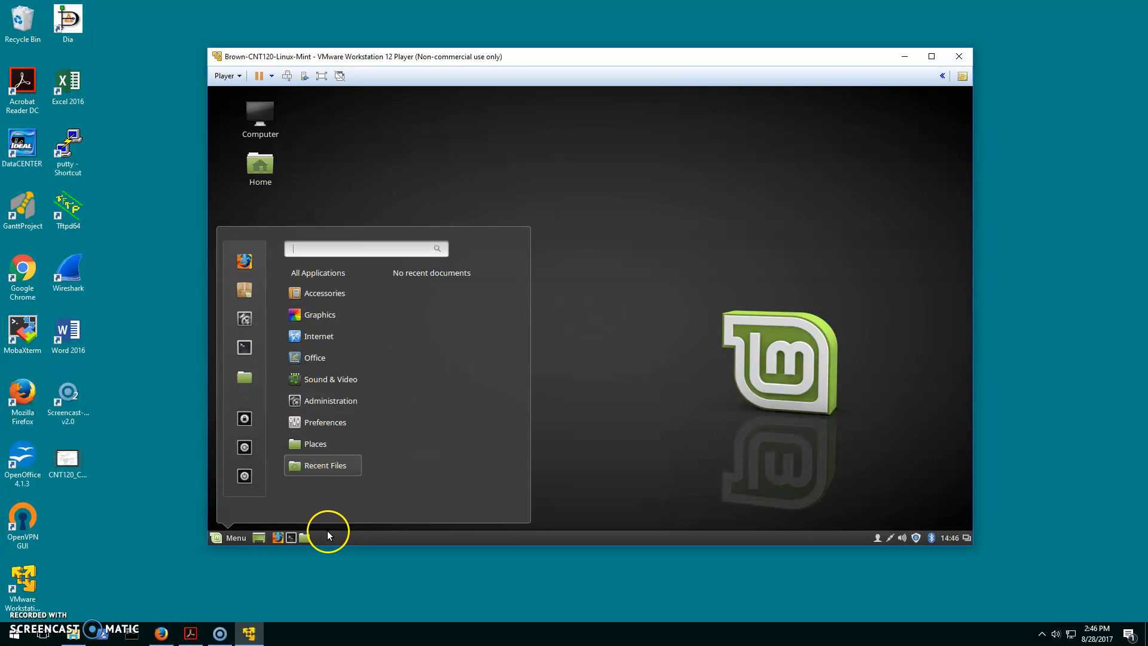
click(300, 539)
click(259, 538)
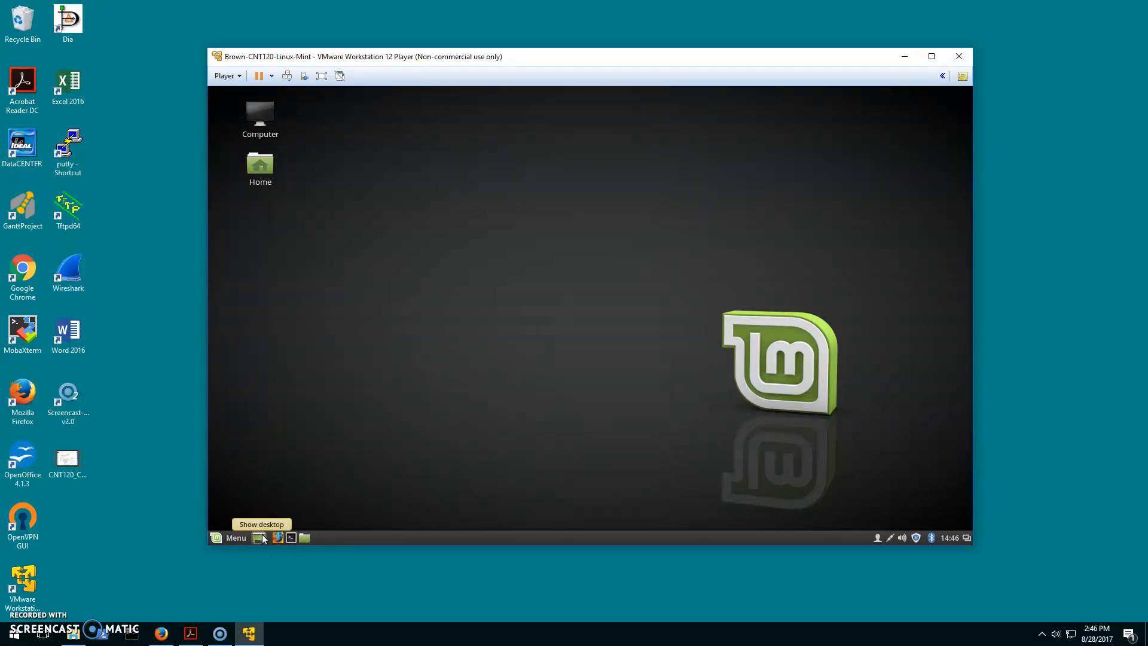
click(635, 128)
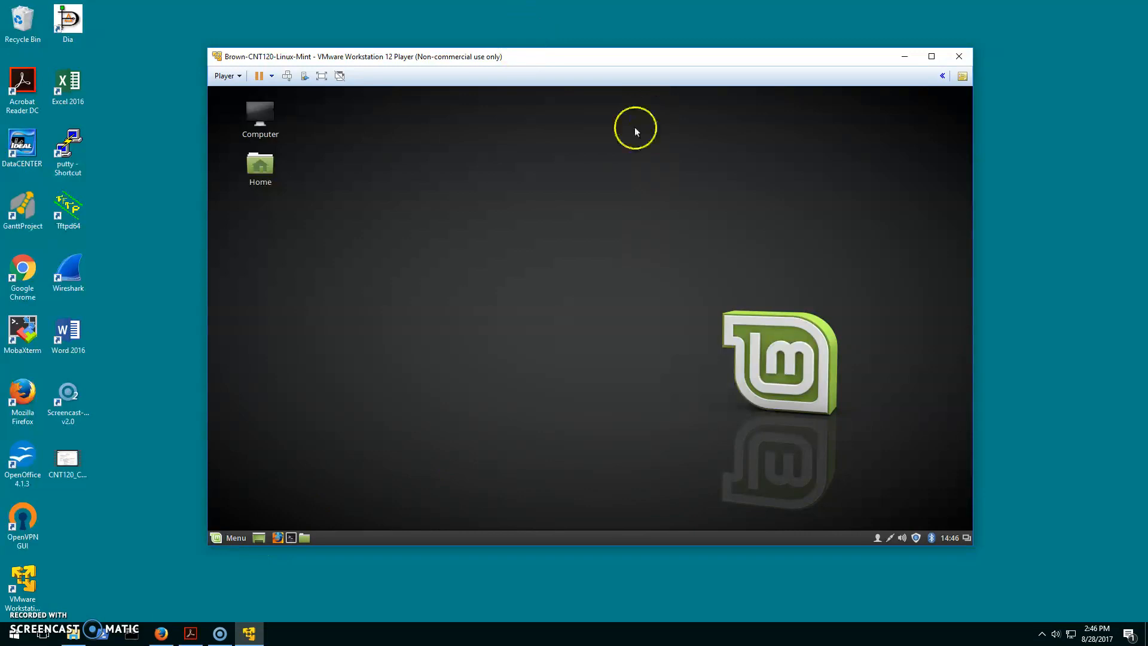
click(293, 538)
click(301, 536)
click(303, 538)
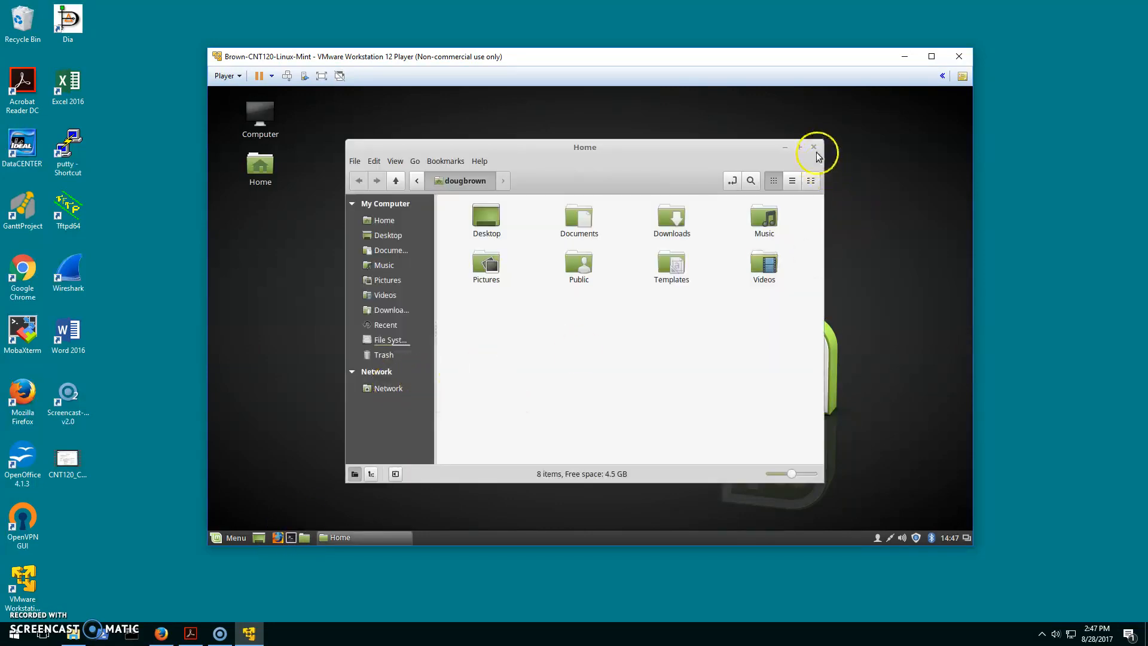
click(813, 147)
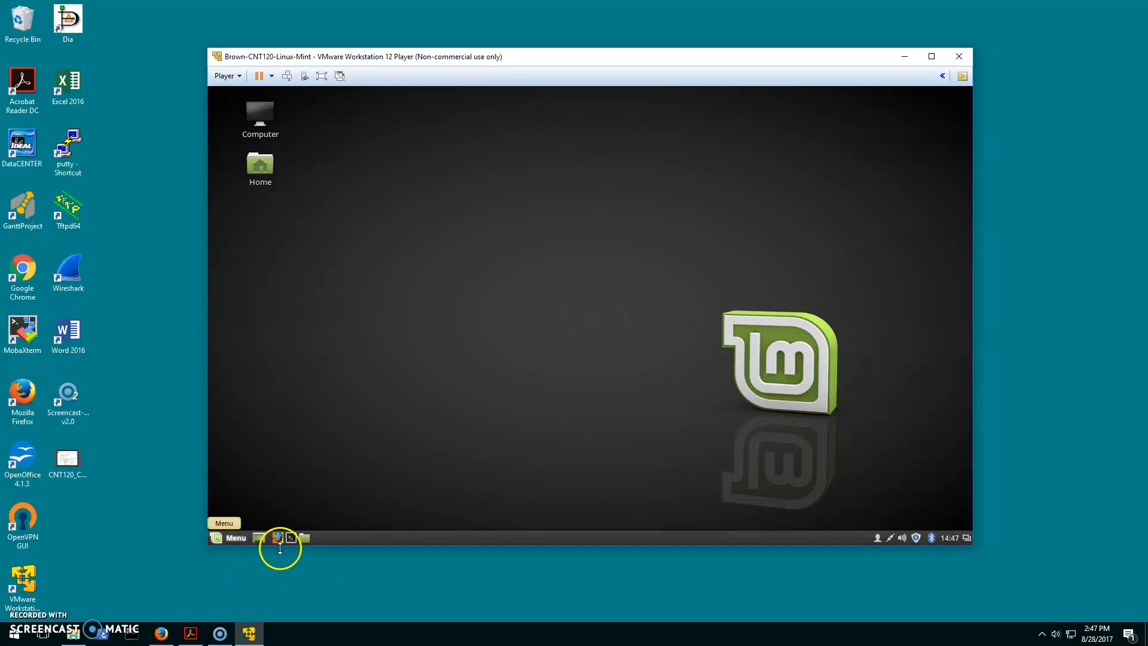
click(891, 537)
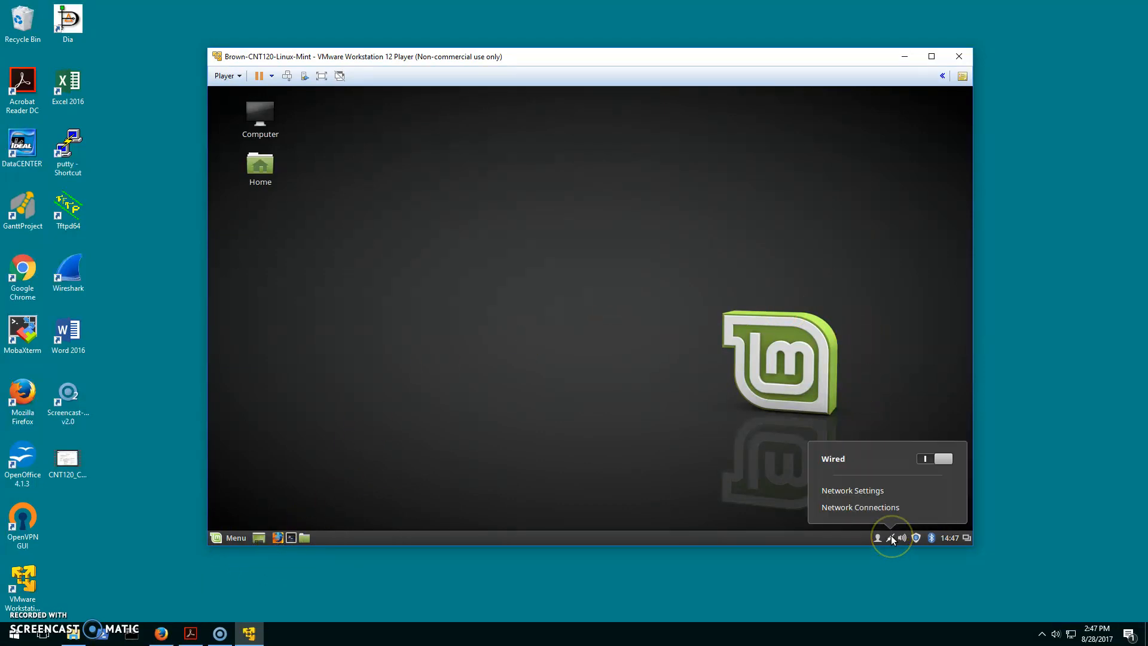
click(891, 537)
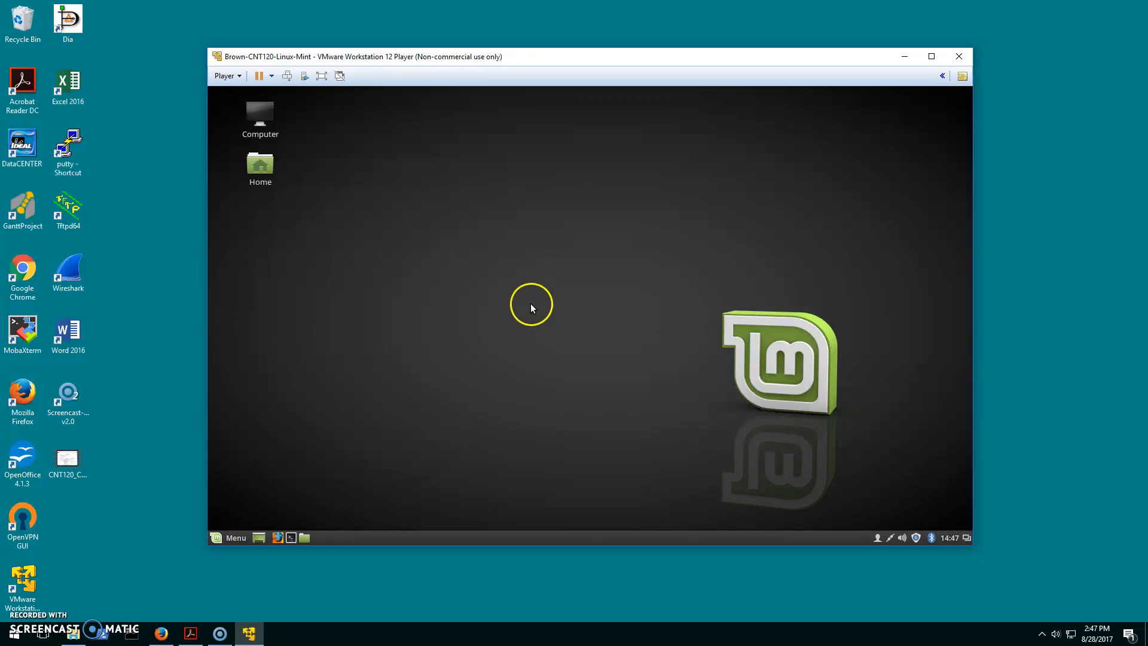
Step: Open a terminal in Linux Mint, run ifconfig and highlight the inet address of the ens33 interface
click(291, 538)
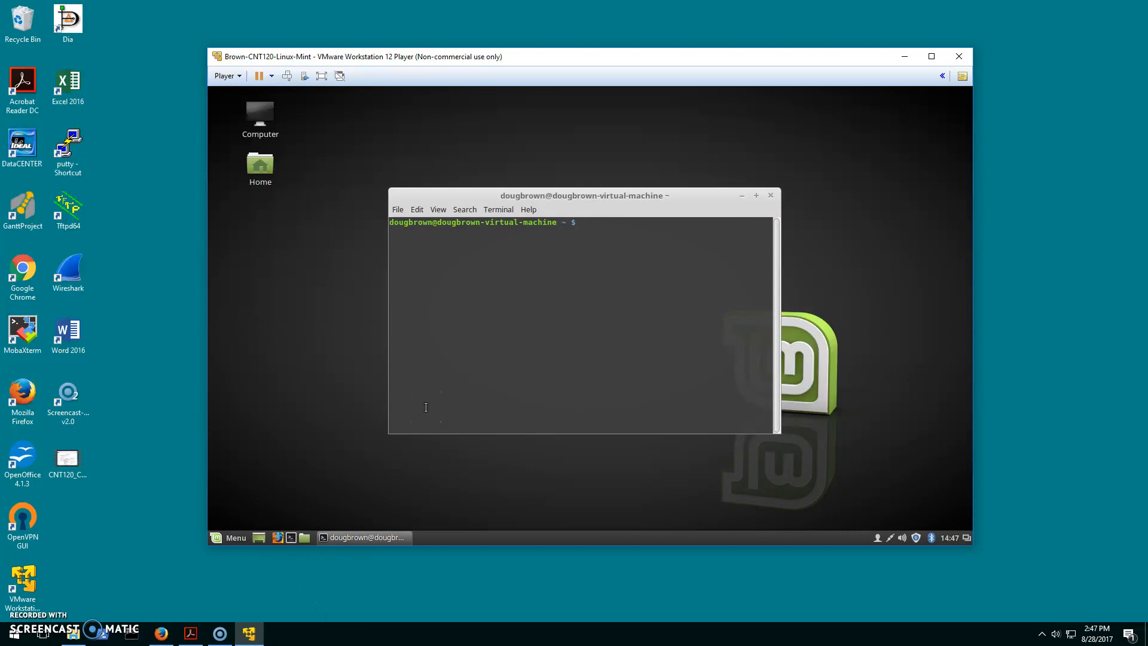
text(ifconfig)
key(Return)
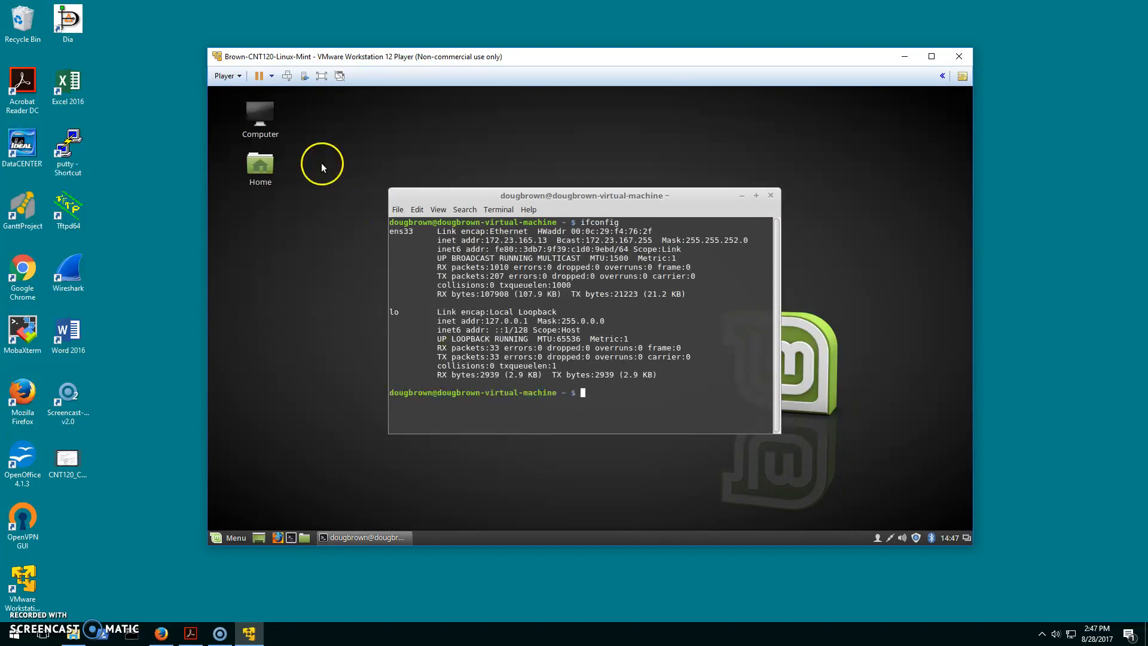
drag(480, 240, 561, 240)
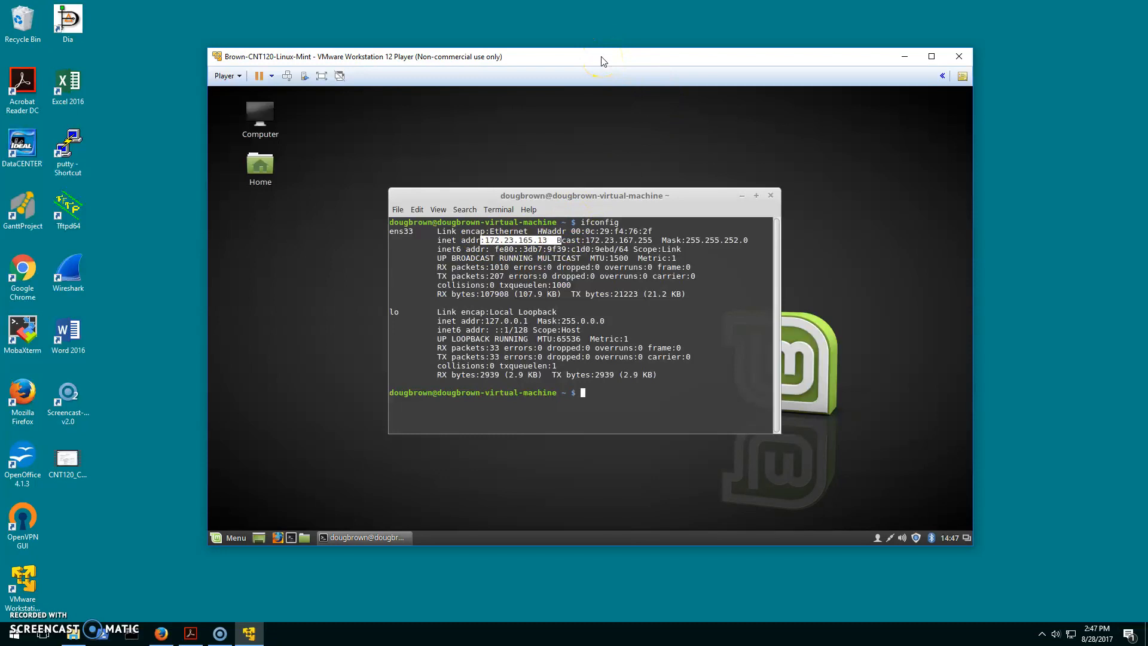
Step: Move the virtual machine window aside, run ipconfig in the Windows Command Prompt and highlight the Ethernet 3 adapter's IPv4 address
drag(603, 61, 755, 32)
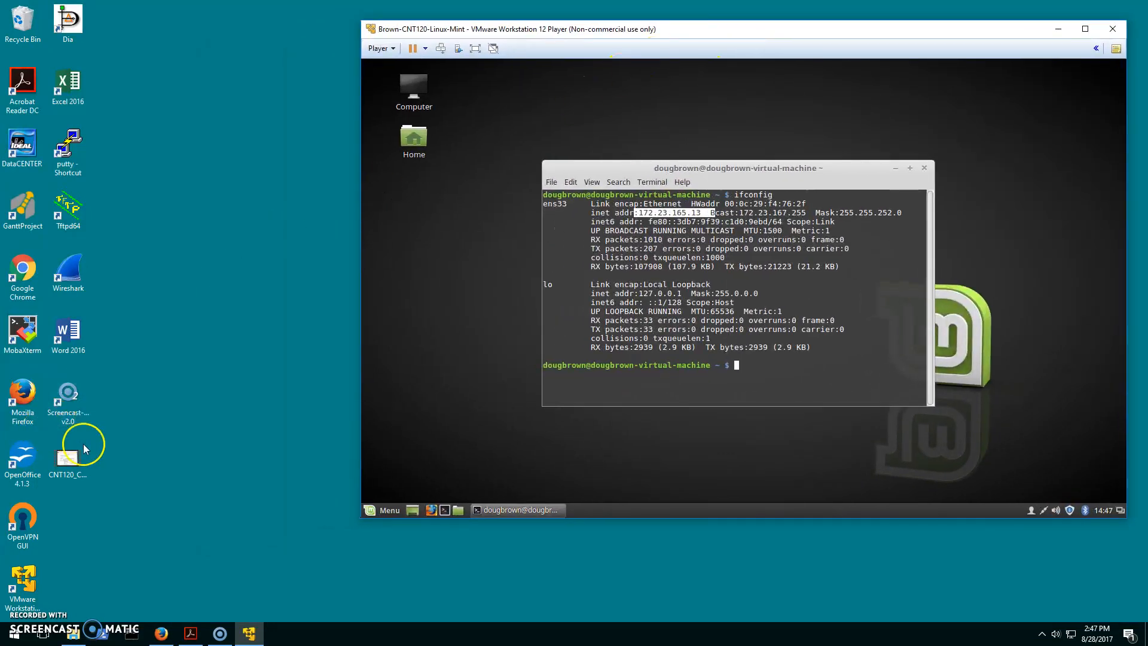
click(133, 635)
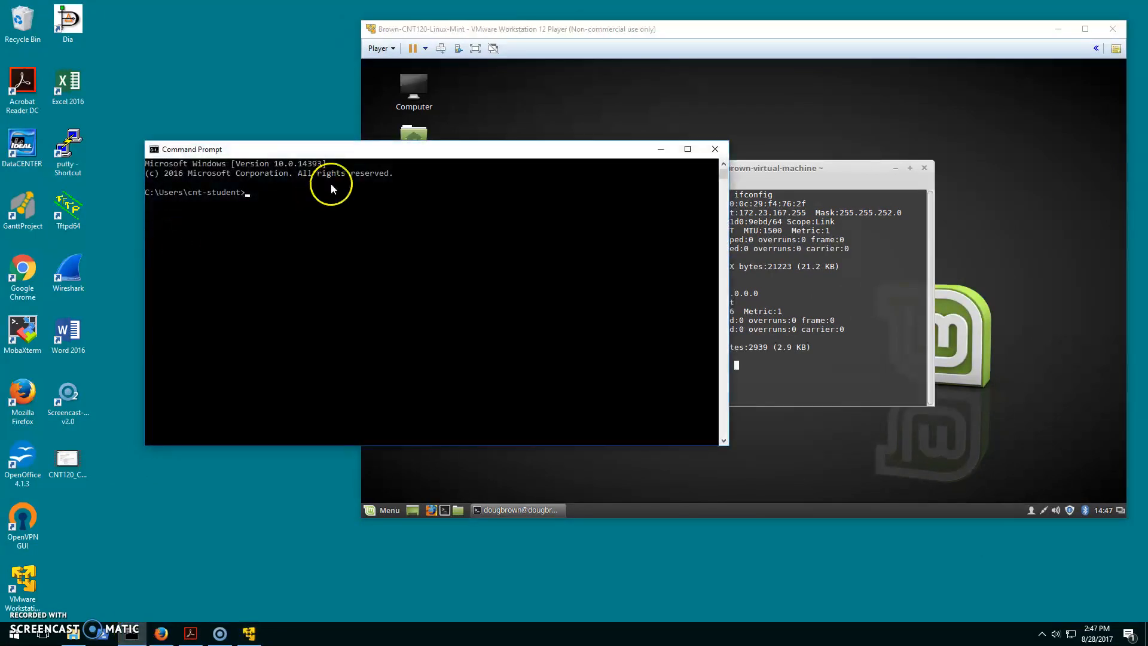
drag(352, 149, 221, 155)
text(ipconfig)
key(Return)
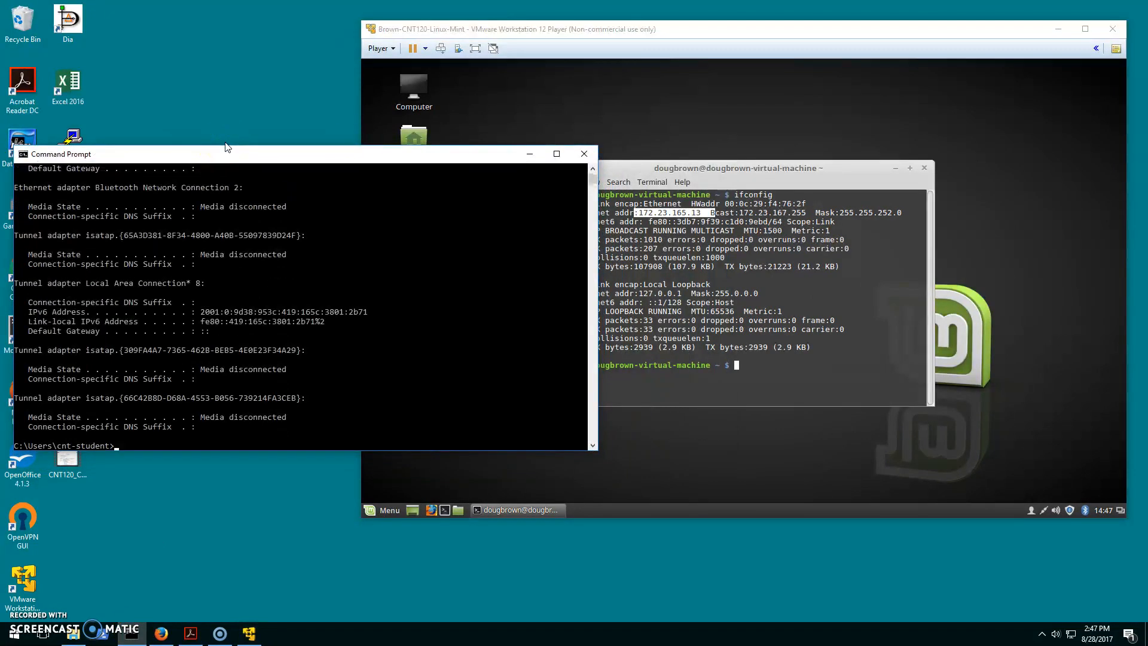
scroll(305, 296, up, 12)
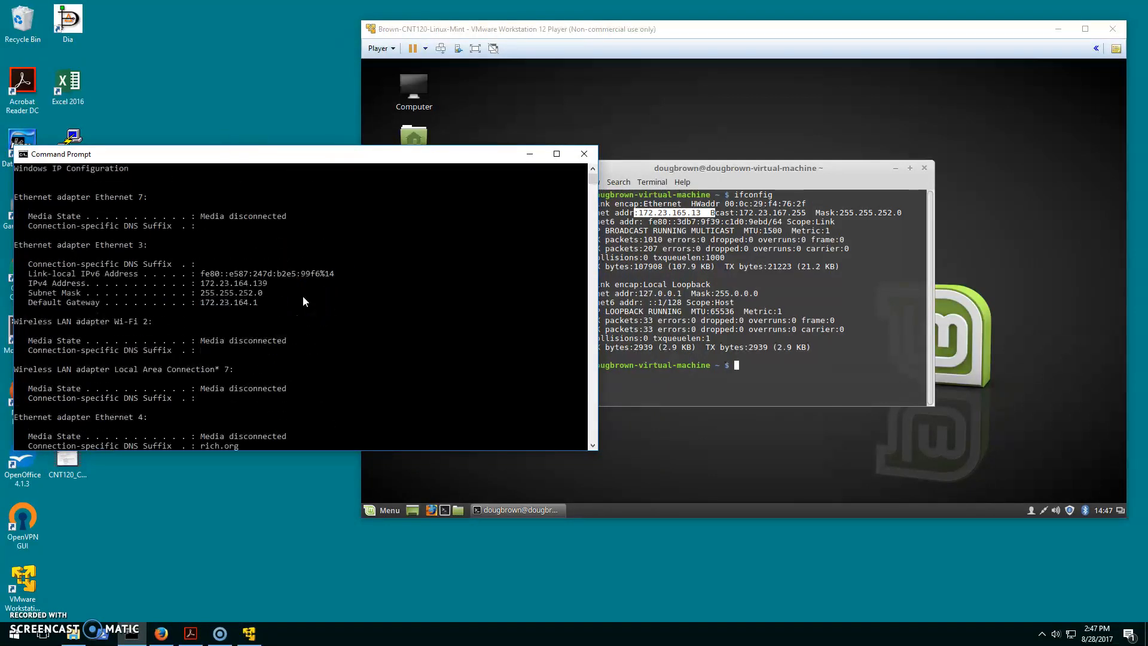
drag(201, 283, 267, 288)
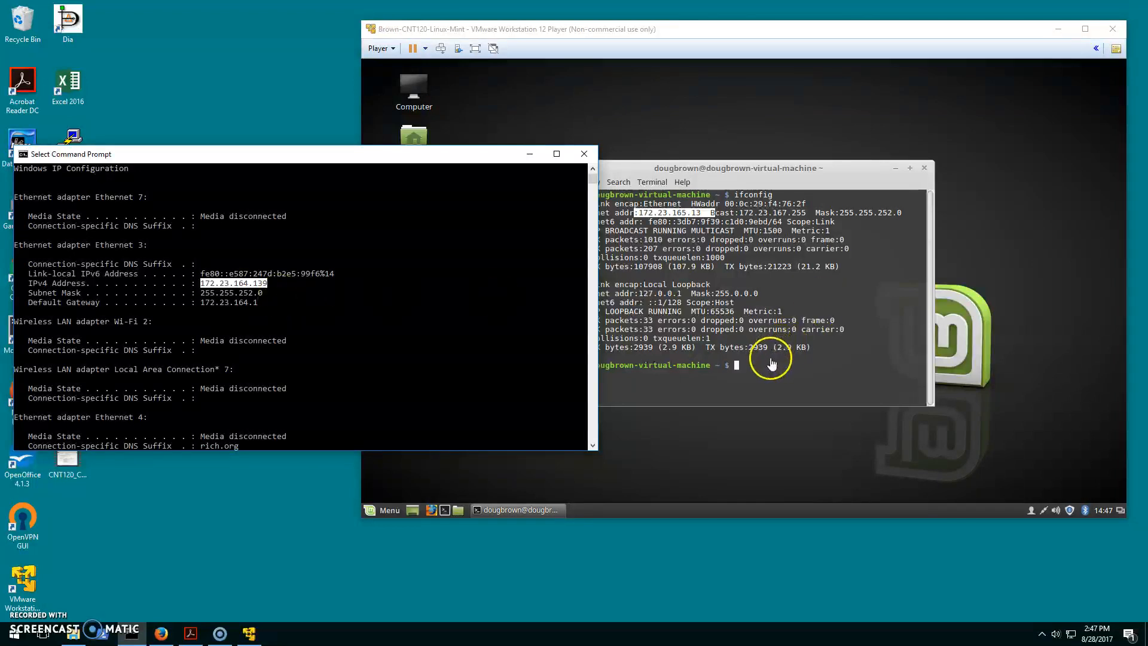
click(293, 314)
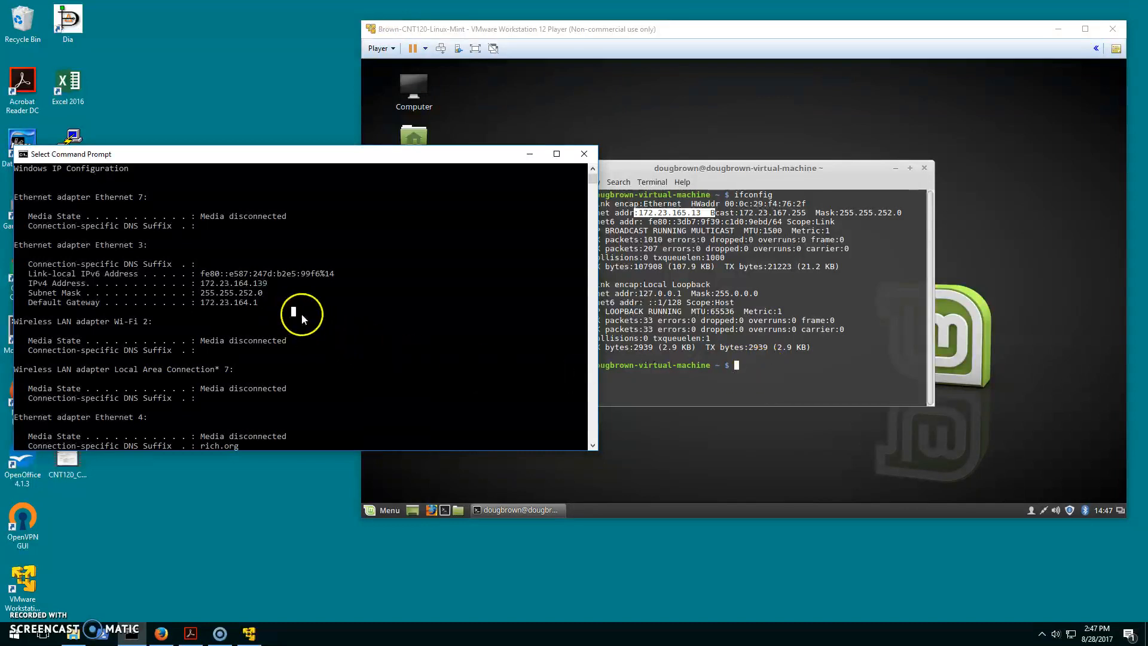
Step: Ping the virtual machine at 172.23.165.13 from the Windows Command Prompt
key(Return)
key(Return)
key(Return)
key(Return)
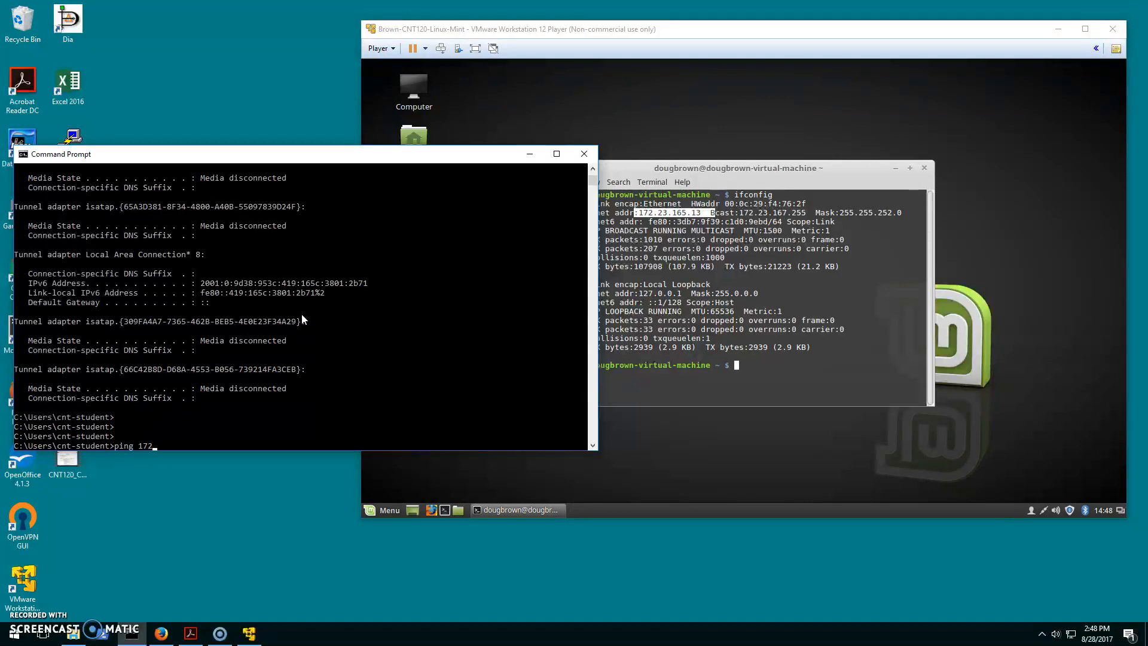
text(ping 172.23.165.13)
key(Return)
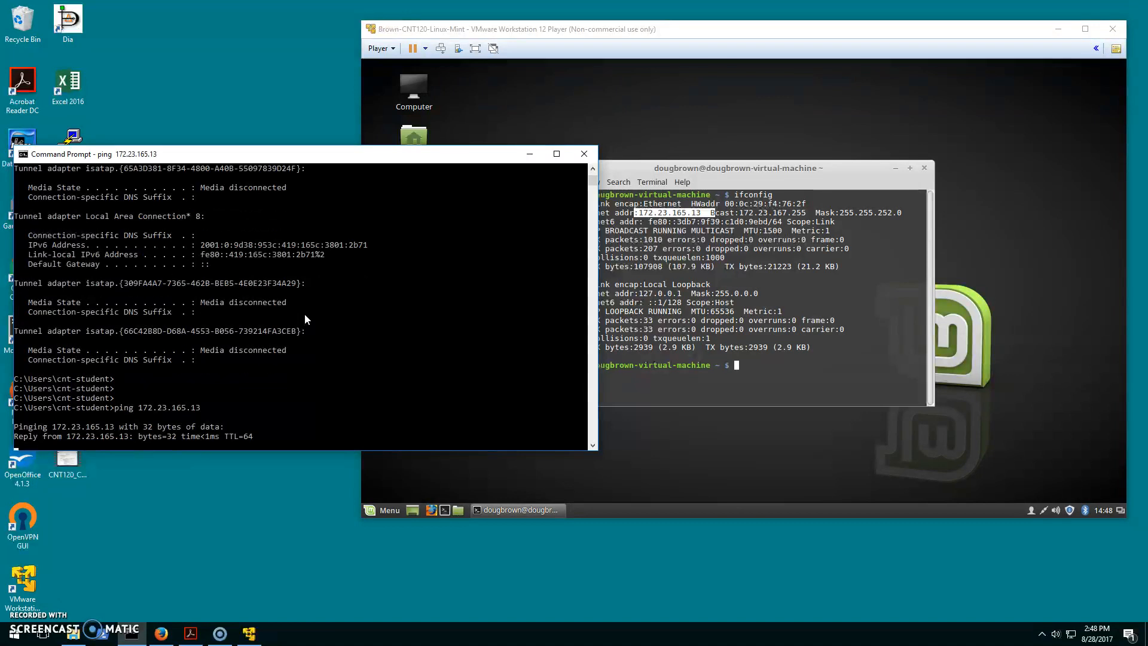
click(211, 290)
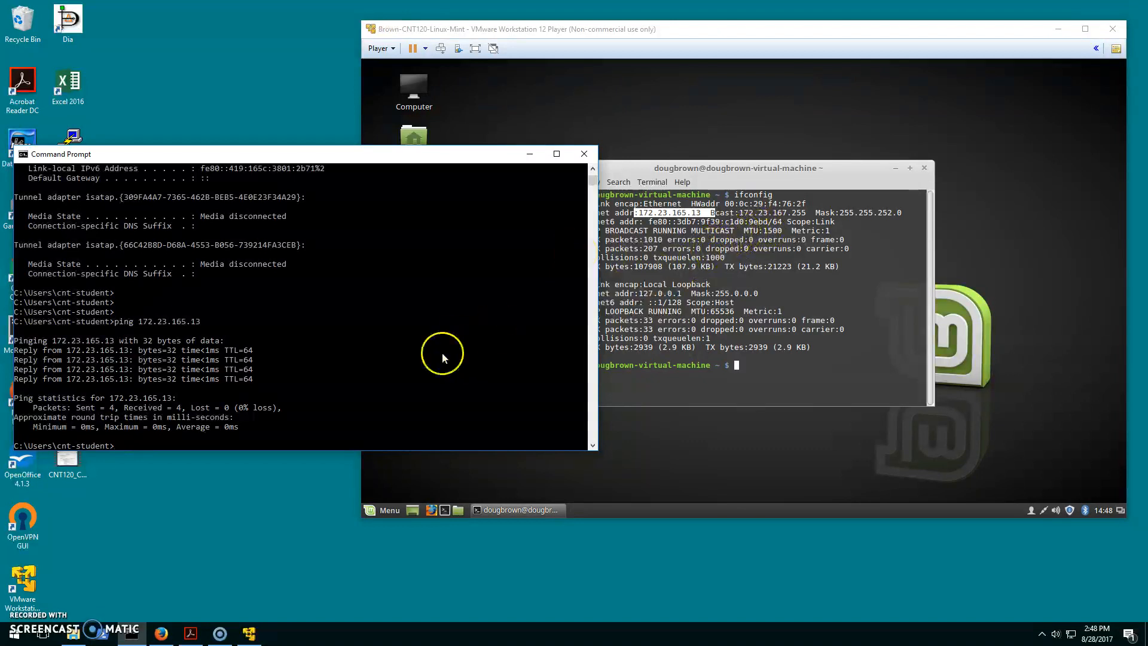
Step: Ping the Windows host at 172.23.164.139 from the Linux Mint terminal and stop the ping after several replies
scroll(416, 350, up, 12)
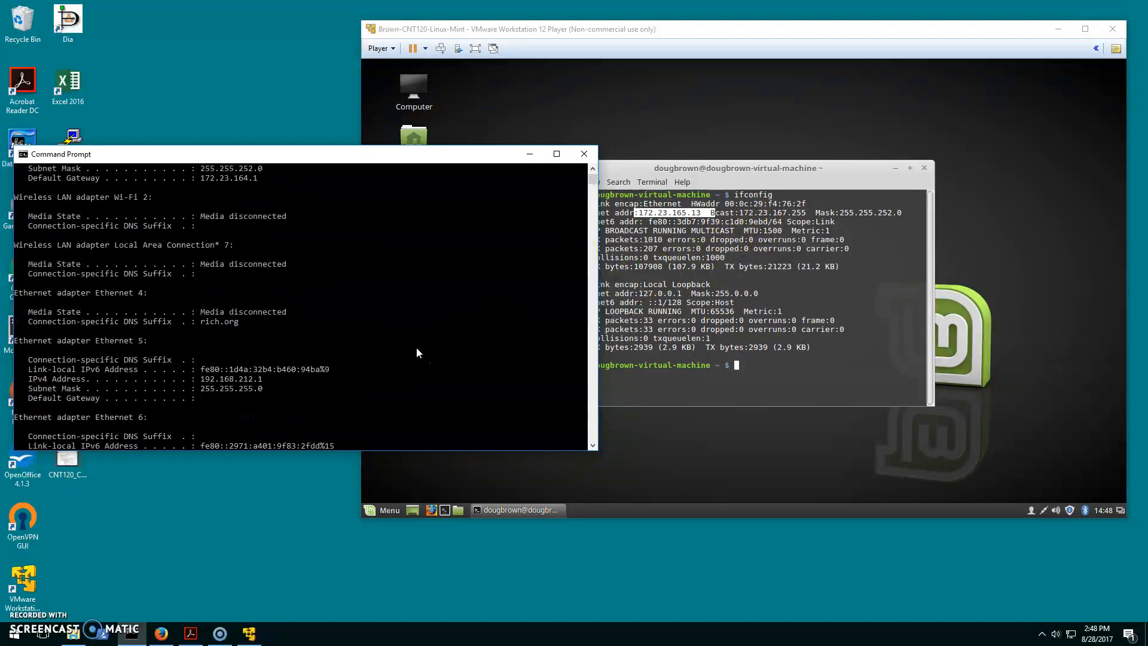
scroll(416, 347, up, 4)
click(877, 352)
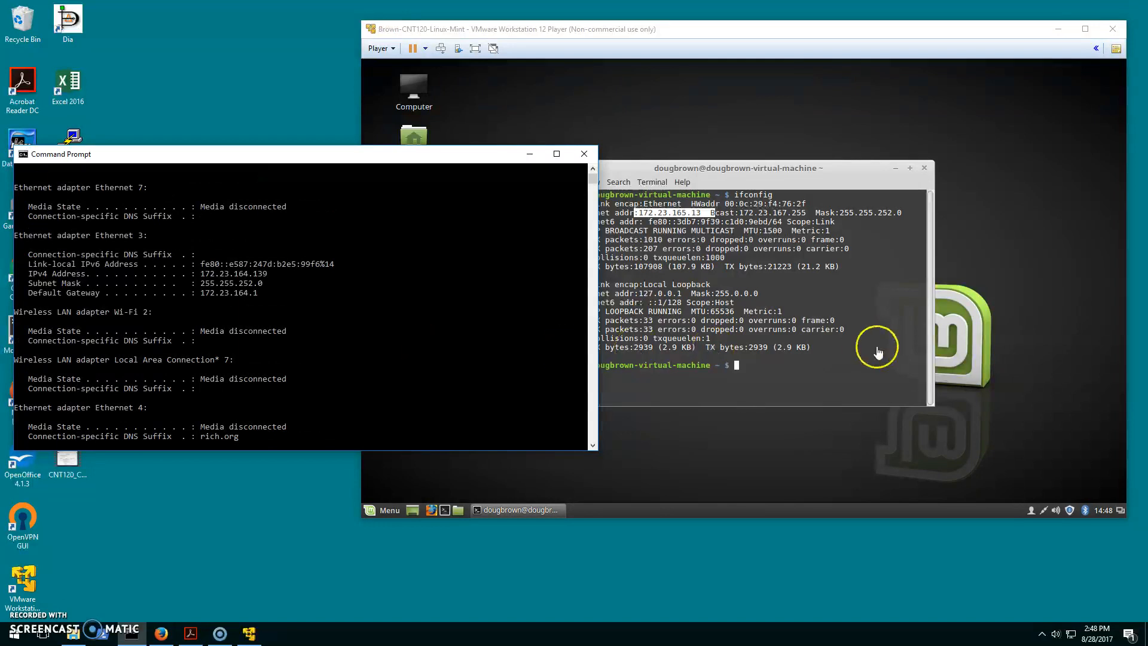
text(ping)
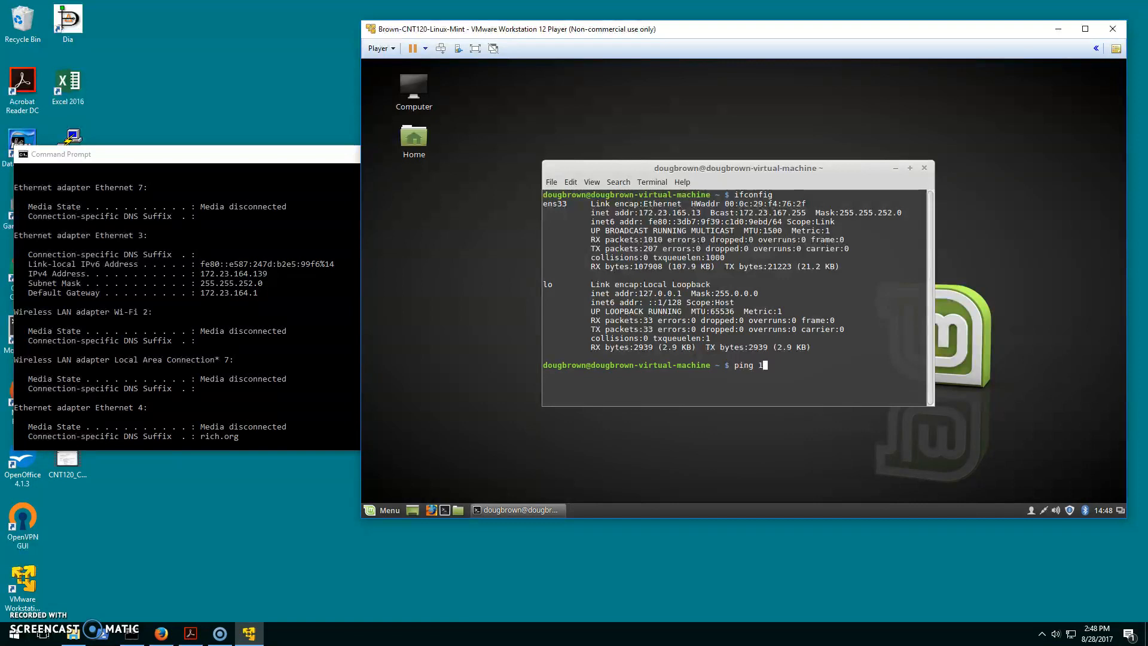
text(172.23.164.139)
key(Return)
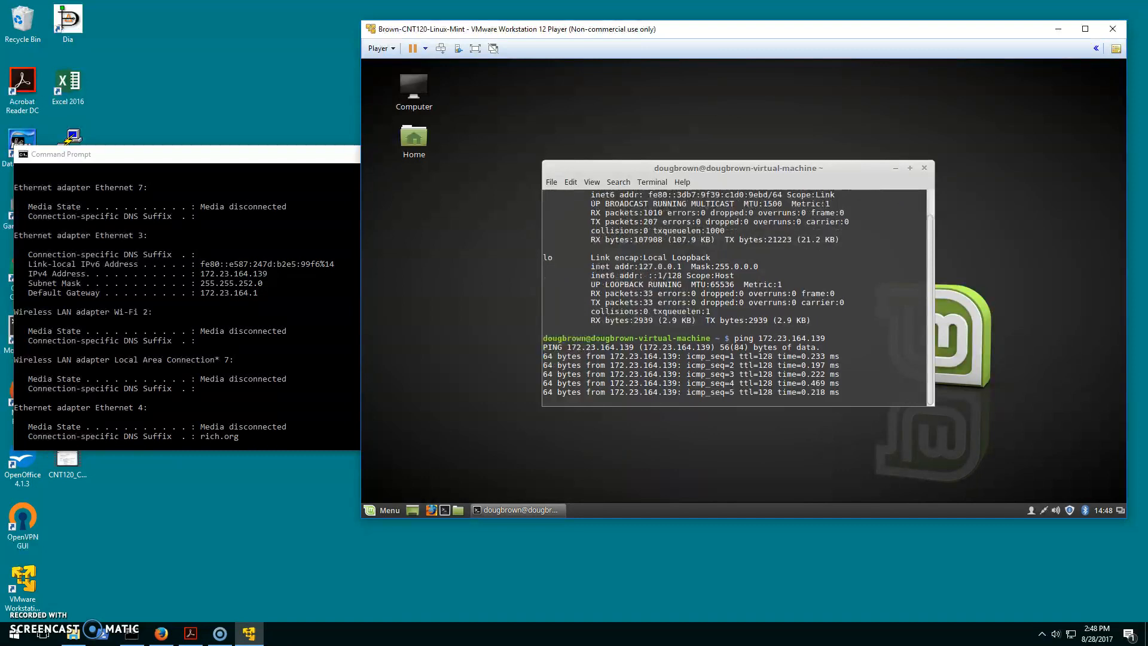
key(ctrl+c)
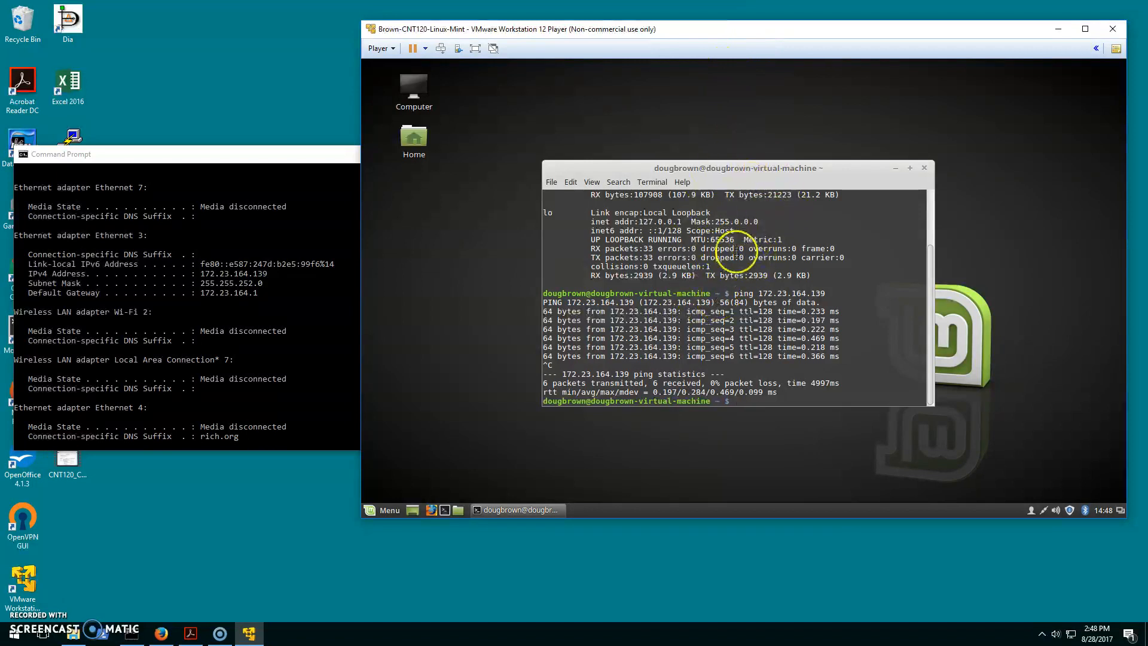
click(177, 165)
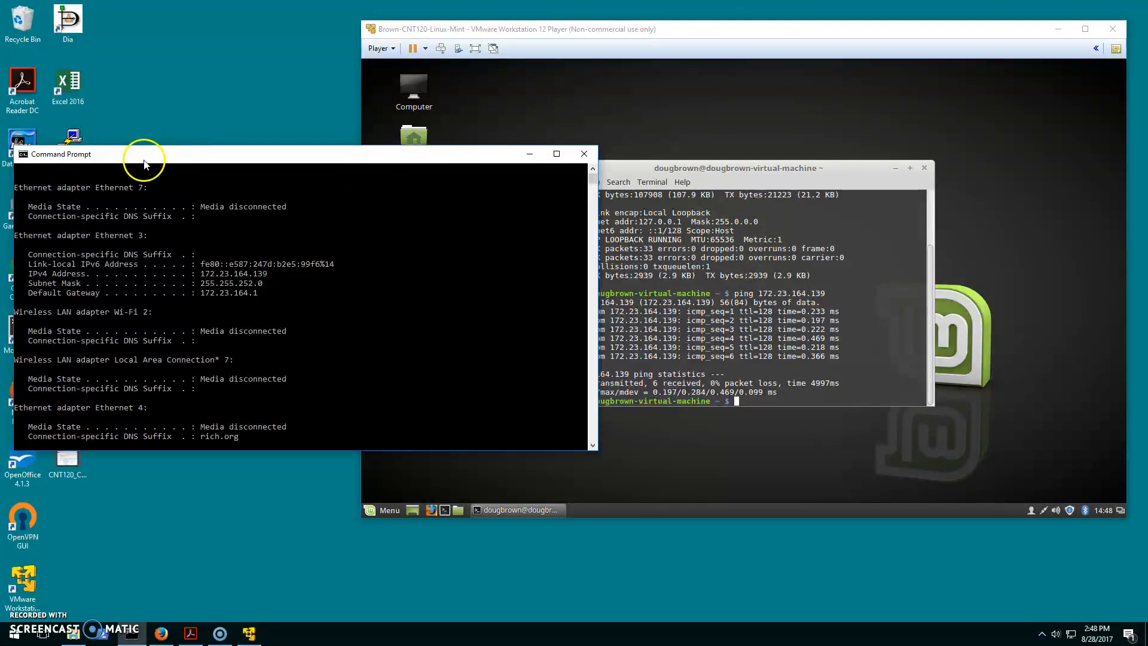
click(694, 31)
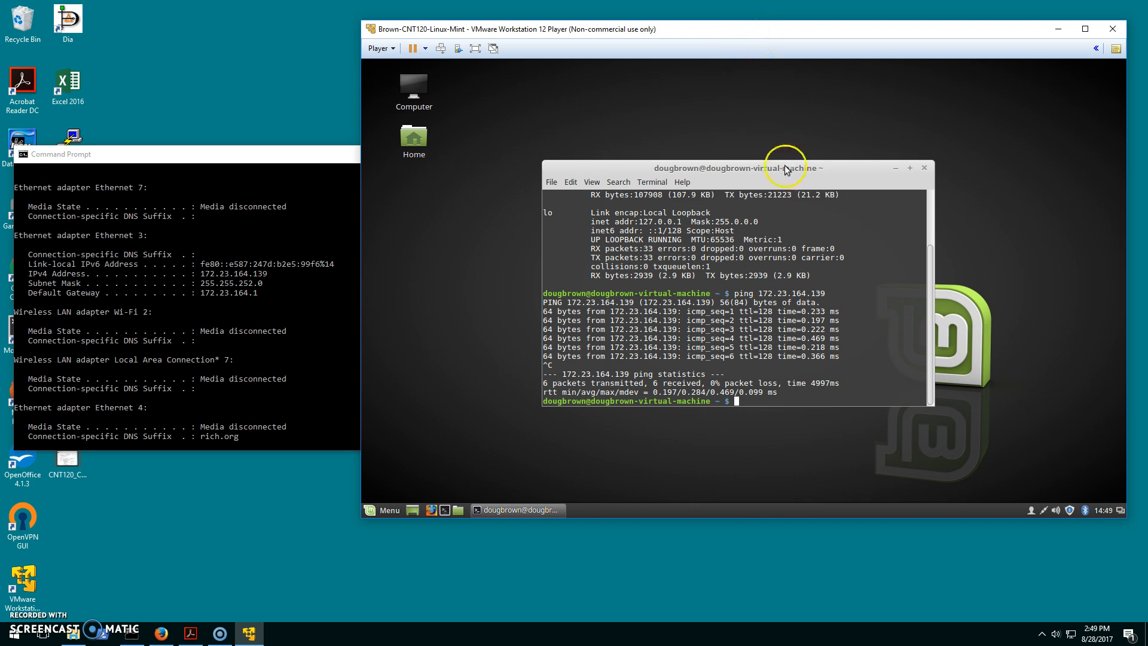
Step: Install the traceroute package with sudo apt install traceroute, entering the account password to authorize it
drag(784, 167, 782, 142)
key(Return)
key(Return)
key(Return)
key(Return)
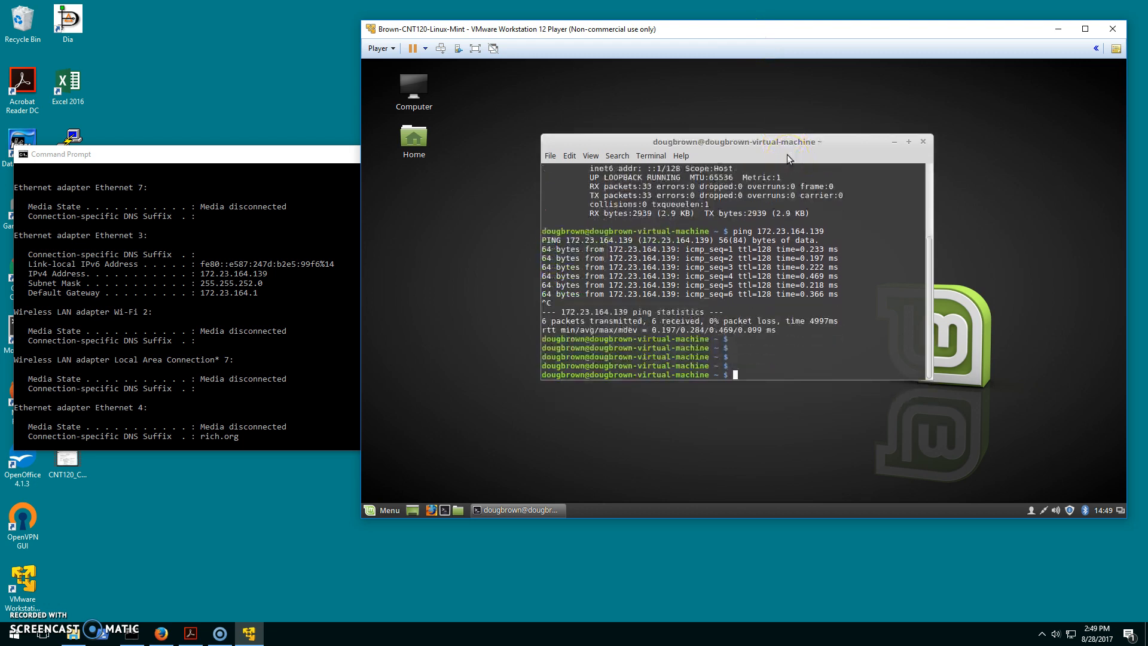
text(sudo apt install traceroute)
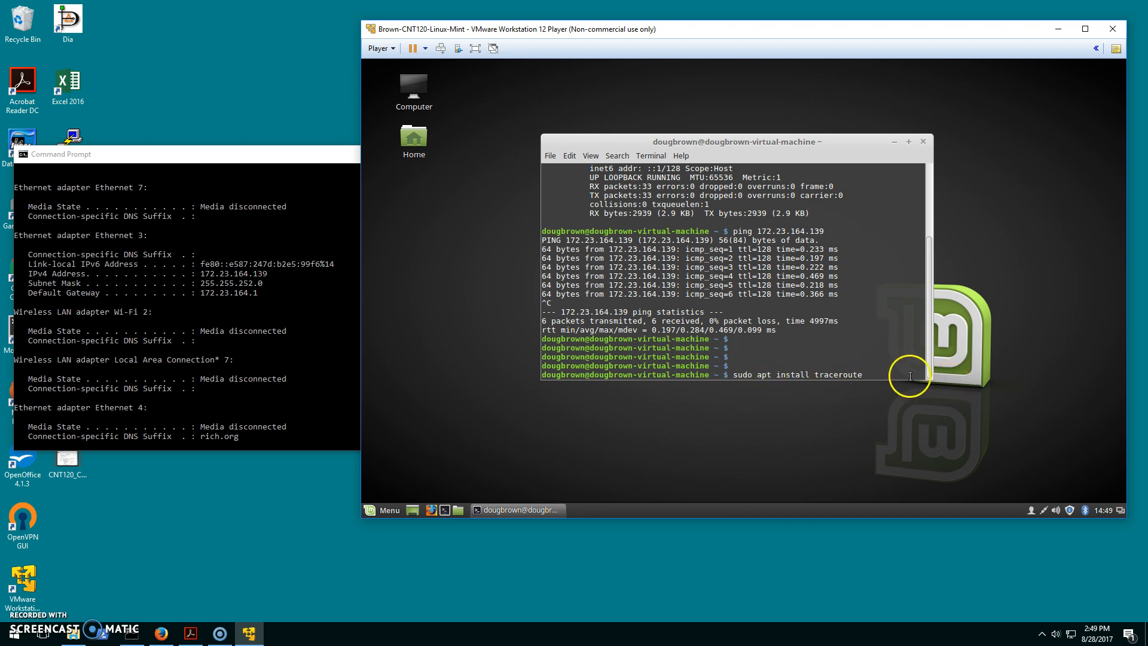
key(Return)
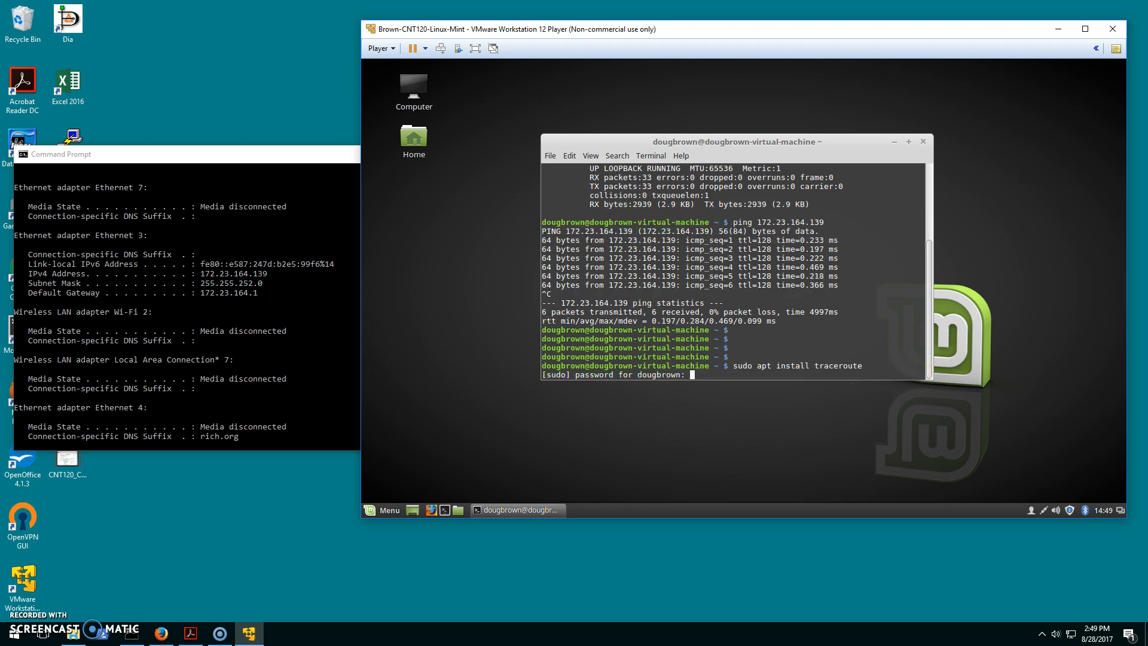
key(Return)
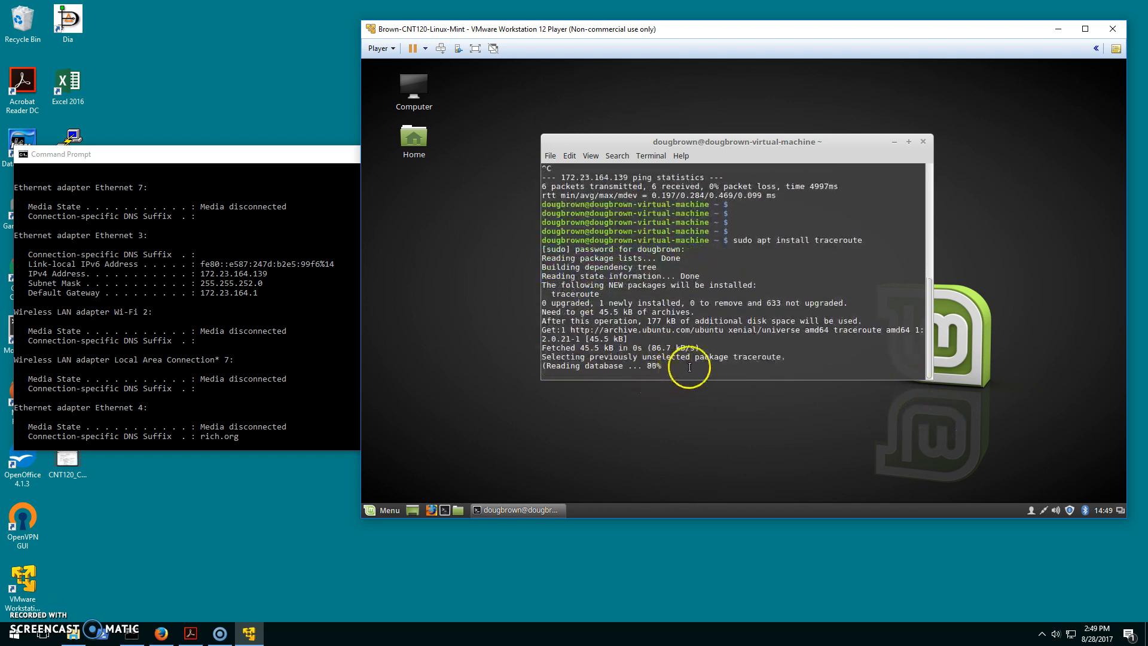
click(774, 357)
text(traceroute)
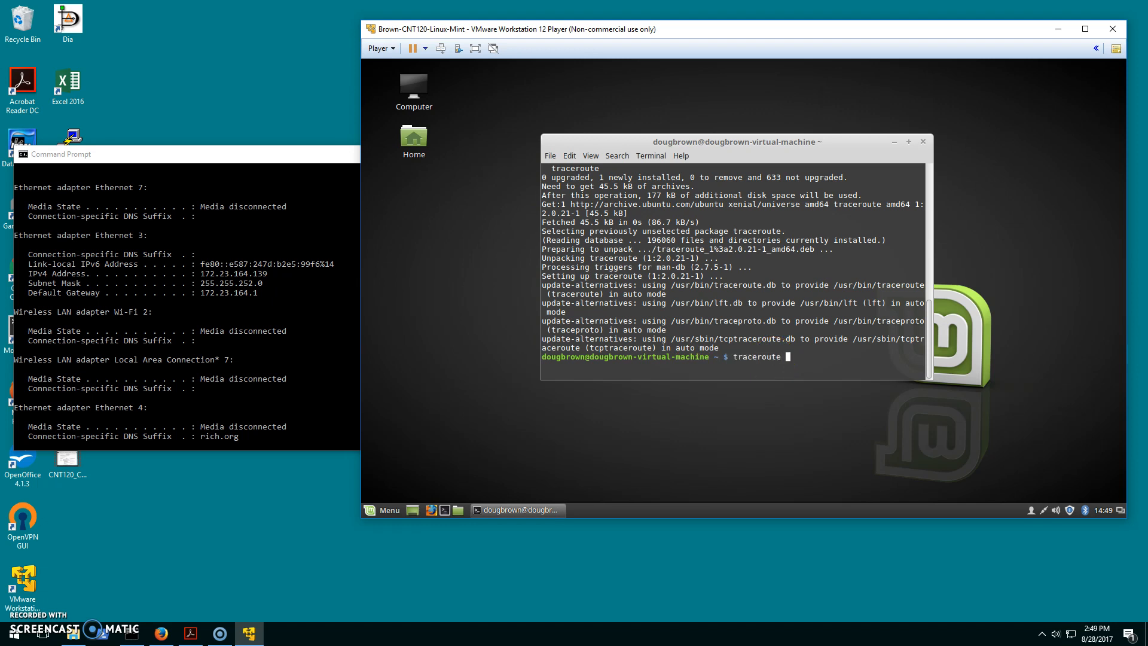
text( www.google.com)
key(Return)
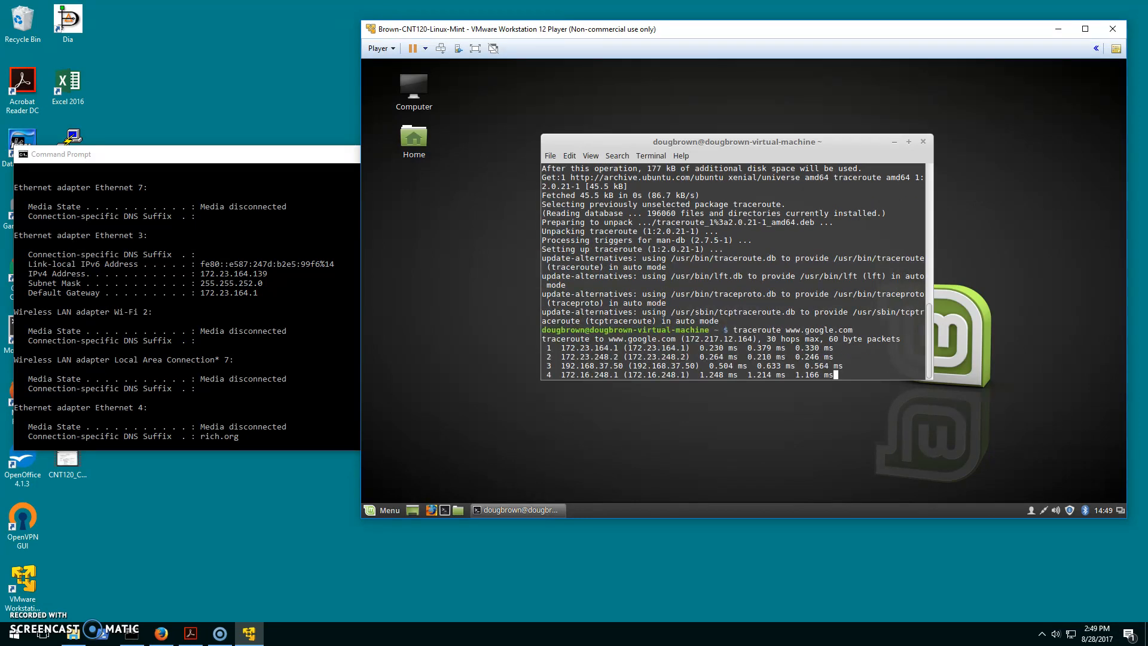
key(ctrl+c)
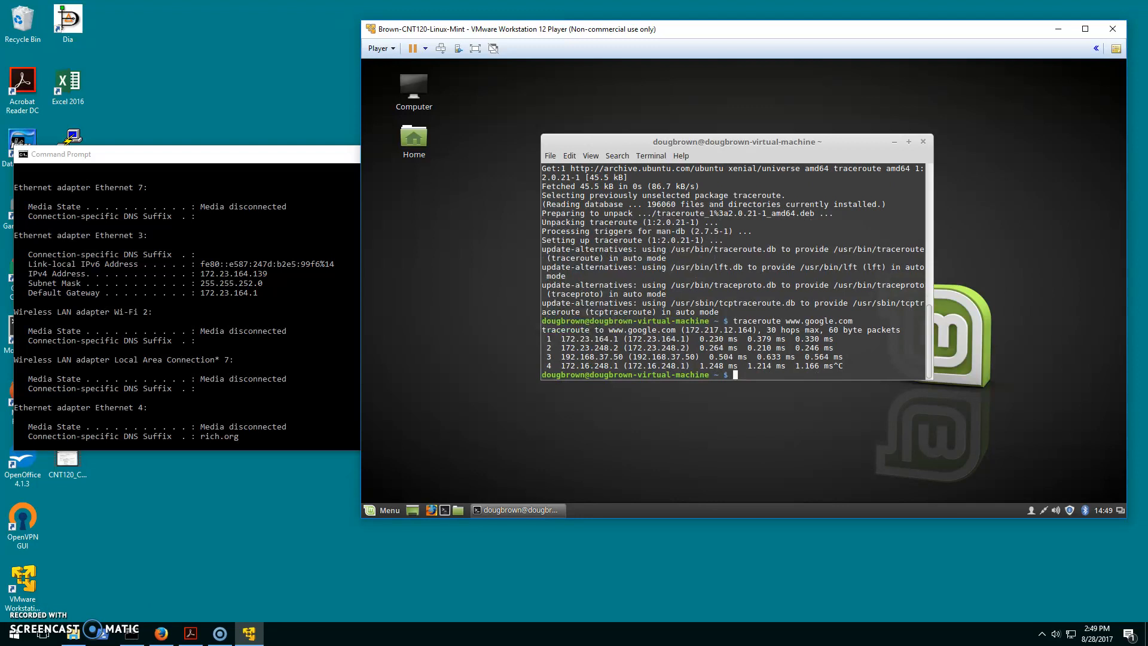
Step: Install the mtr package by editing the earlier install command to sudo apt install mtr, and answer Y to continue
key(Up)
key(Up)
key(BackSpace)
key(BackSpace)
key(BackSpace)
key(BackSpace)
key(BackSpace)
key(BackSpace)
key(BackSpace)
key(BackSpace)
key(BackSpace)
key(BackSpace)
key(BackSpace)
key(BackSpace)
text(l mtr)
key(Return)
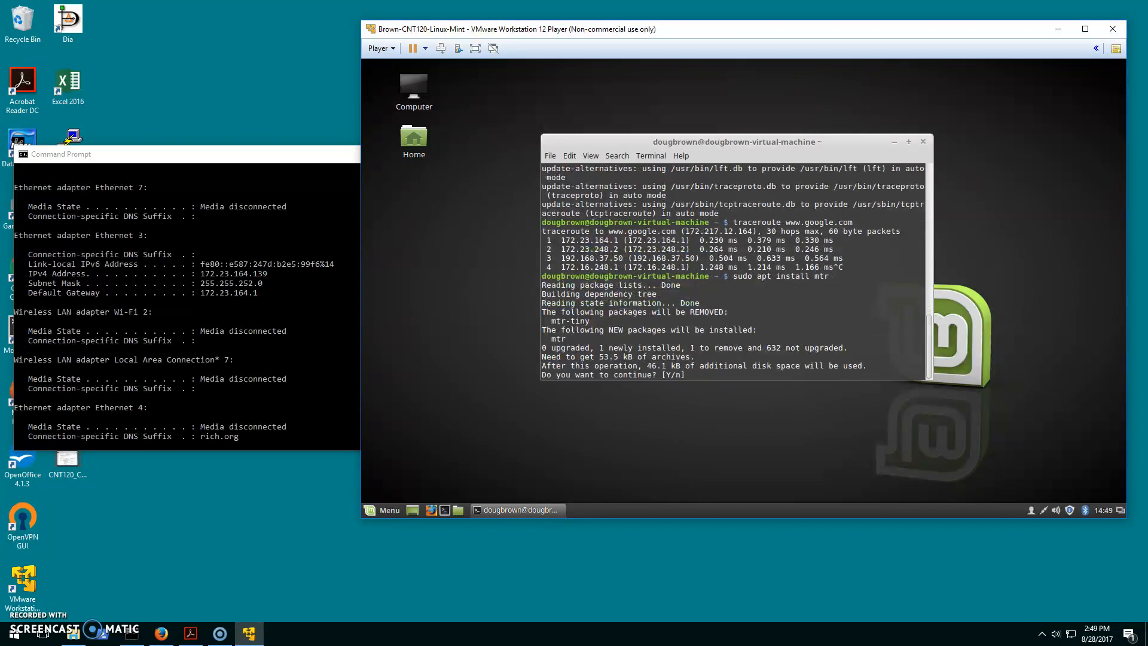
text(Y)
key(Return)
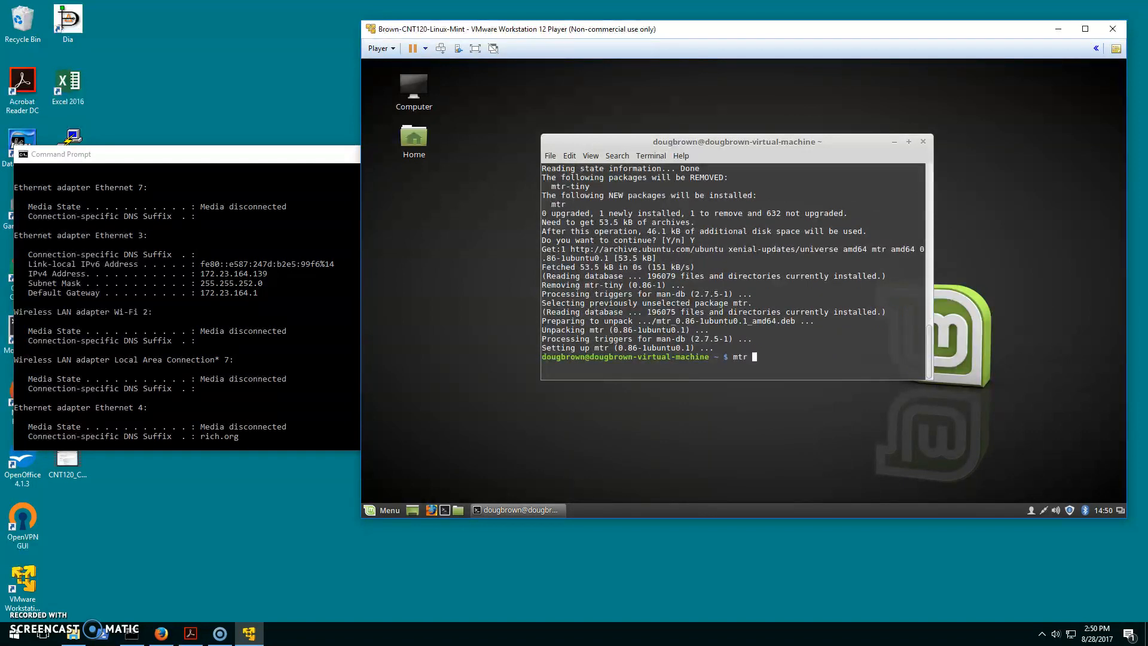
text(mtr www.google.com)
key(Return)
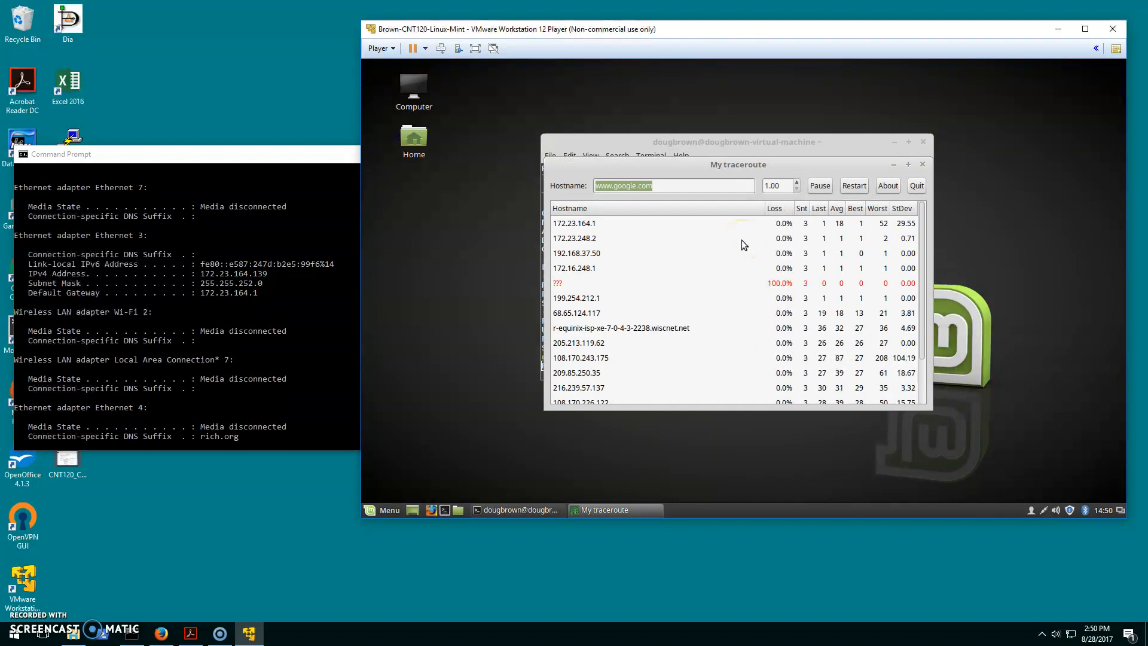
click(915, 187)
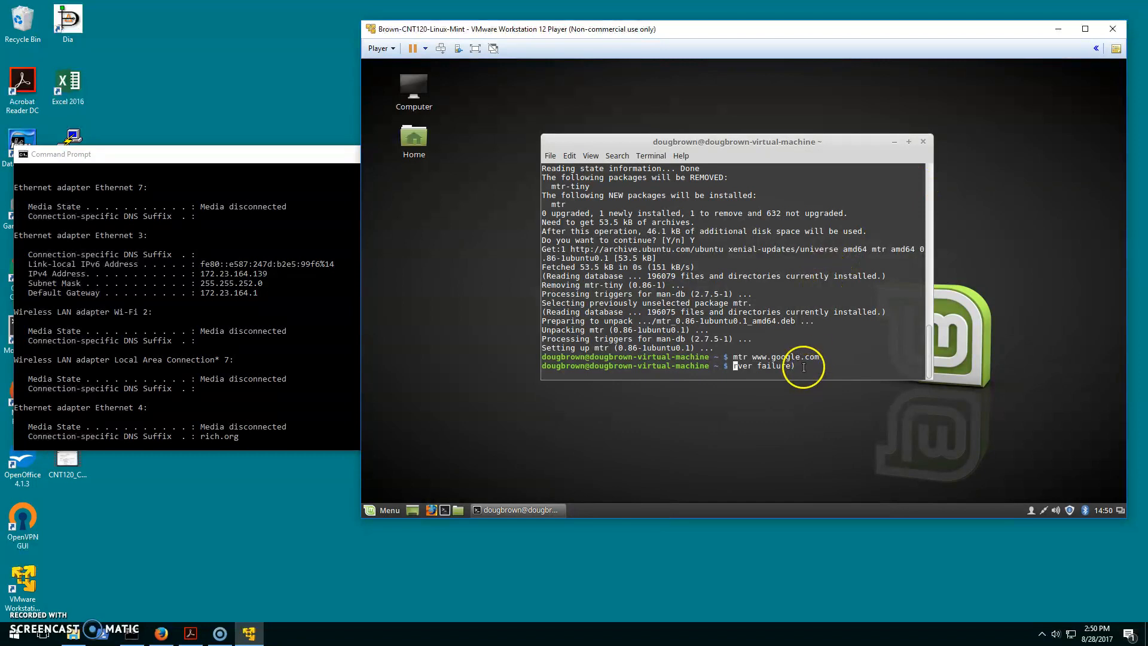
Step: Enter several blank lines in the Linux Mint terminal to get past the leftover text at the prompt
click(805, 327)
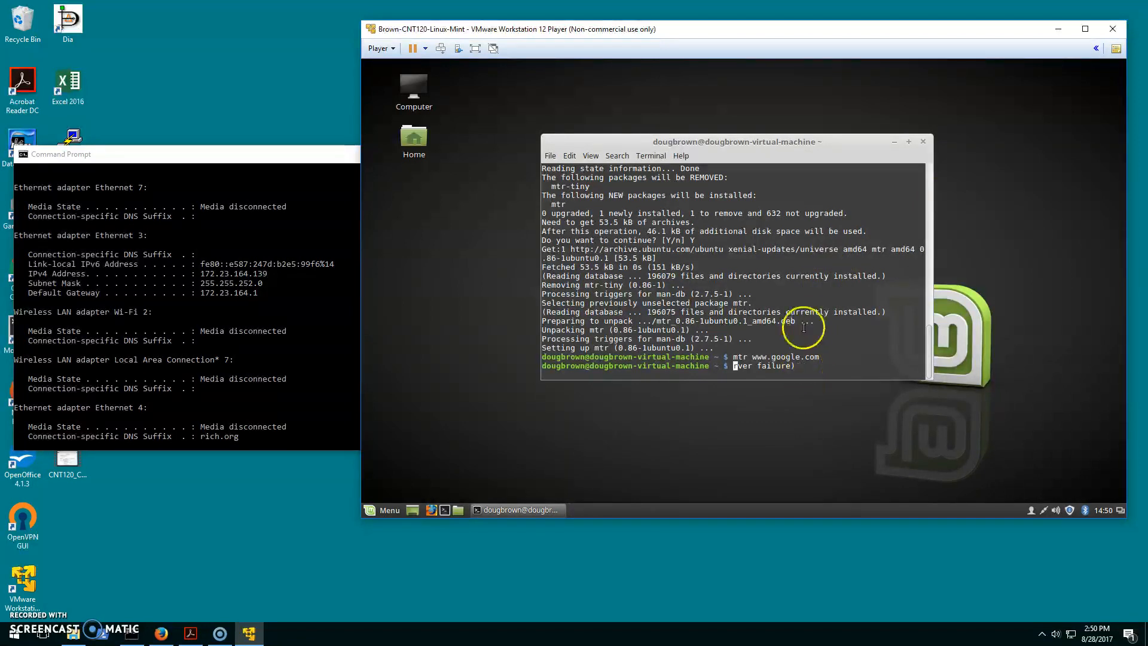
key(Return)
key(Return)
key(Return)
key(Return)
key(Return)
key(Return)
key(Return)
key(Return)
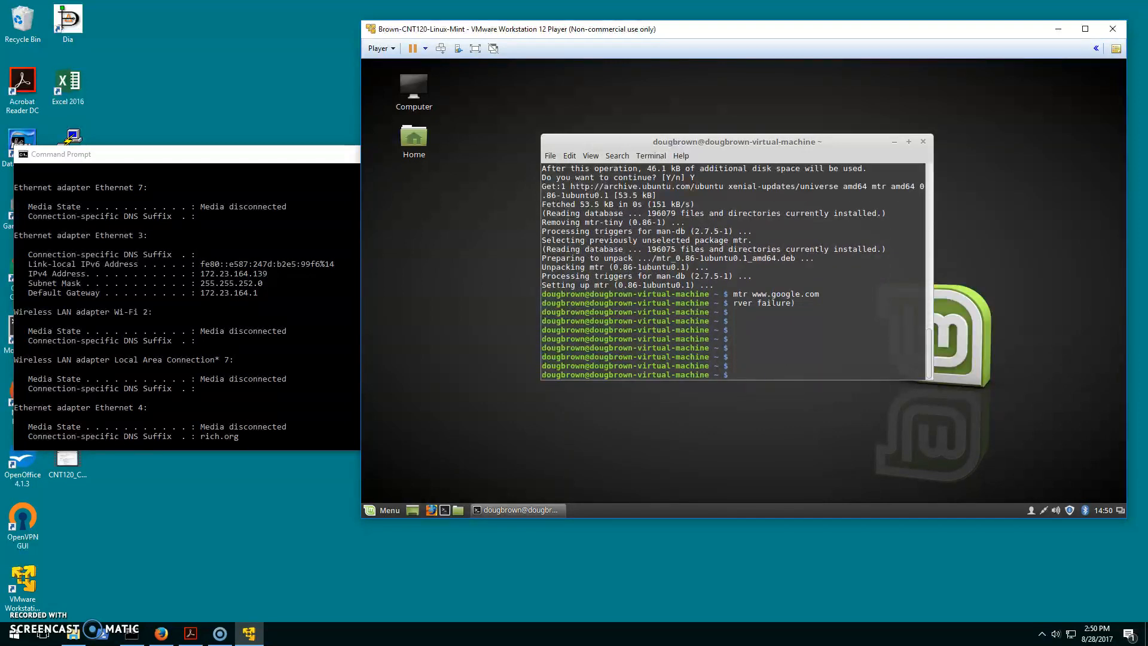
Step: Switch to the Windows Command Prompt showing the adapter settings and close it
click(774, 30)
click(173, 153)
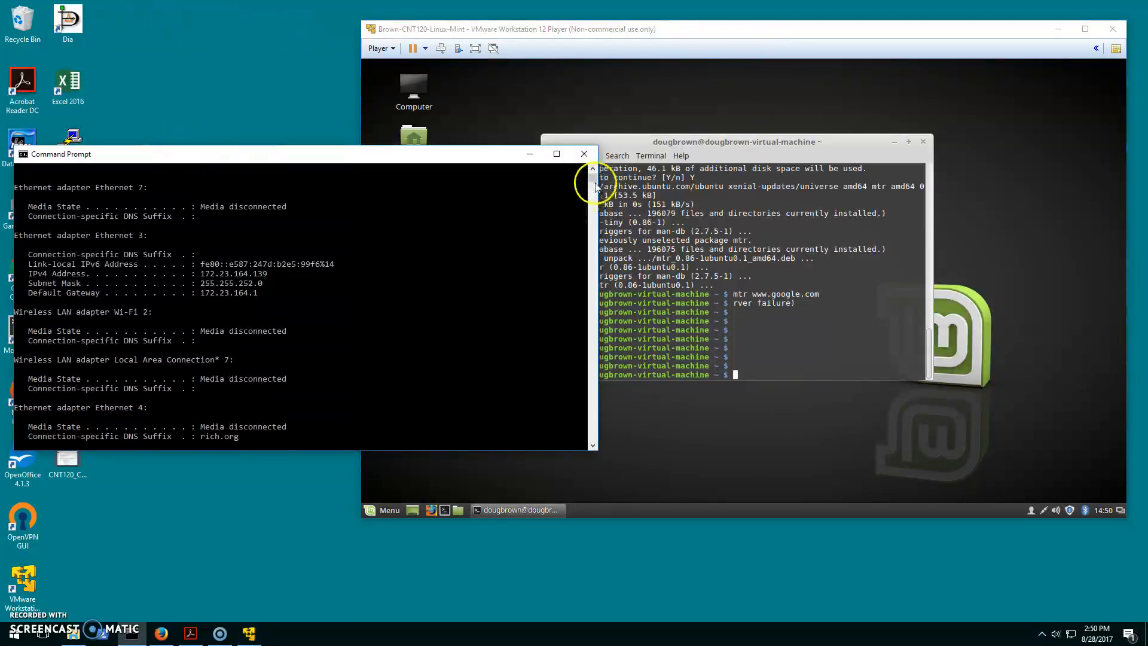
click(586, 154)
Step: Open Word 2016 with a blank document, then move and narrow its window so the virtual machine stays partly visible
double_click(67, 330)
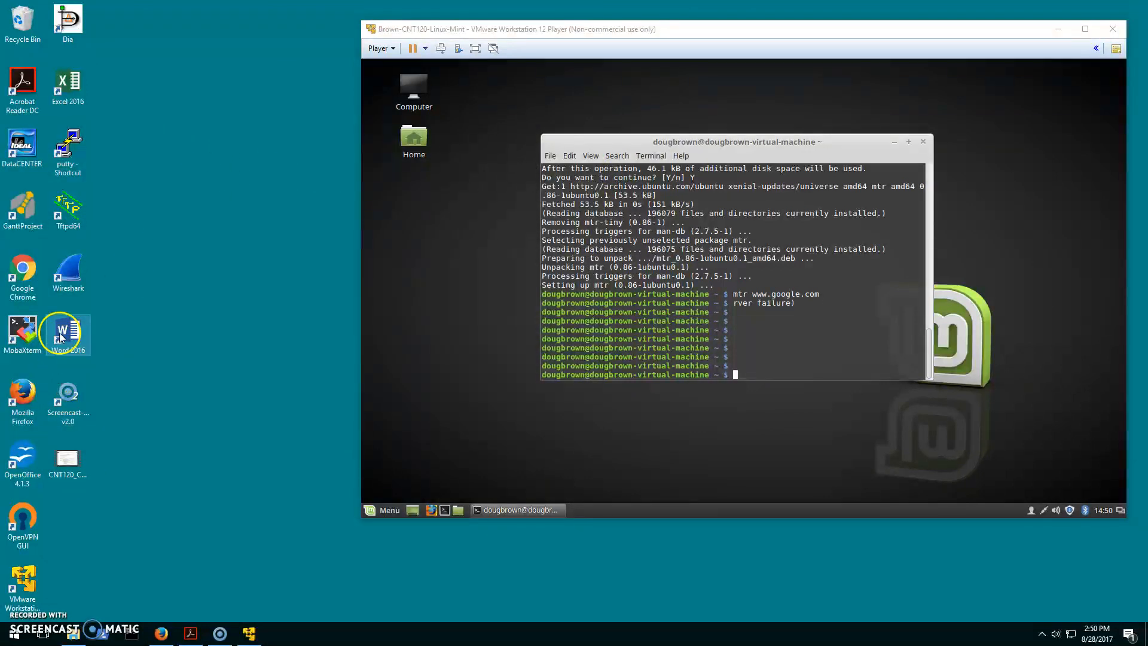
click(536, 251)
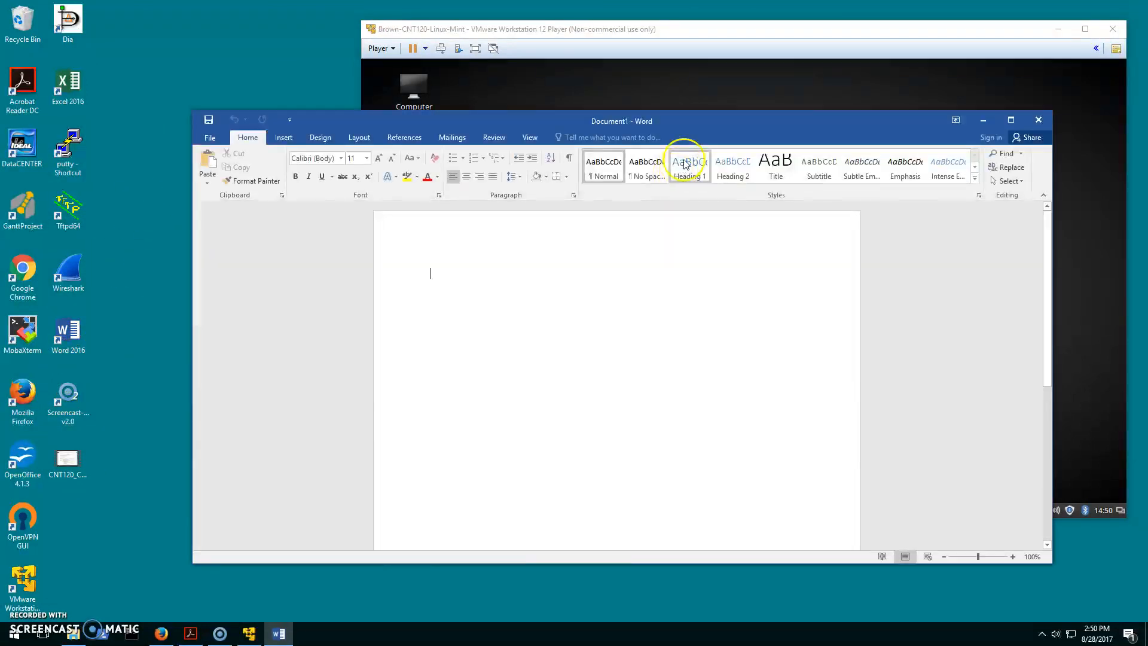
drag(708, 128, 603, 133)
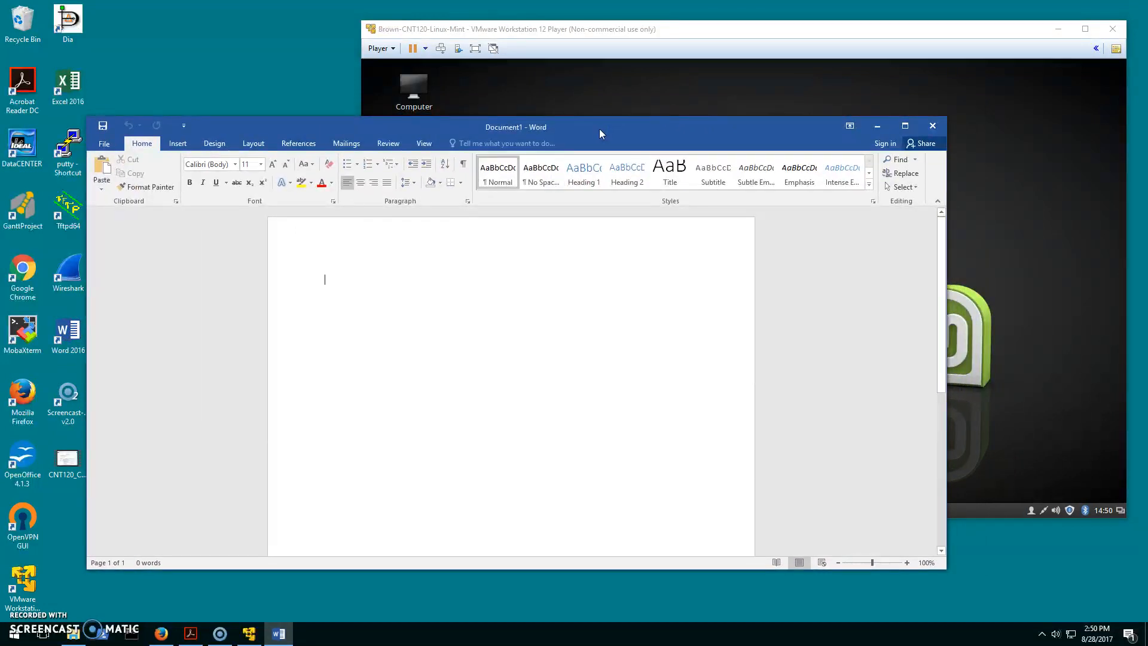
drag(946, 507, 751, 518)
click(477, 131)
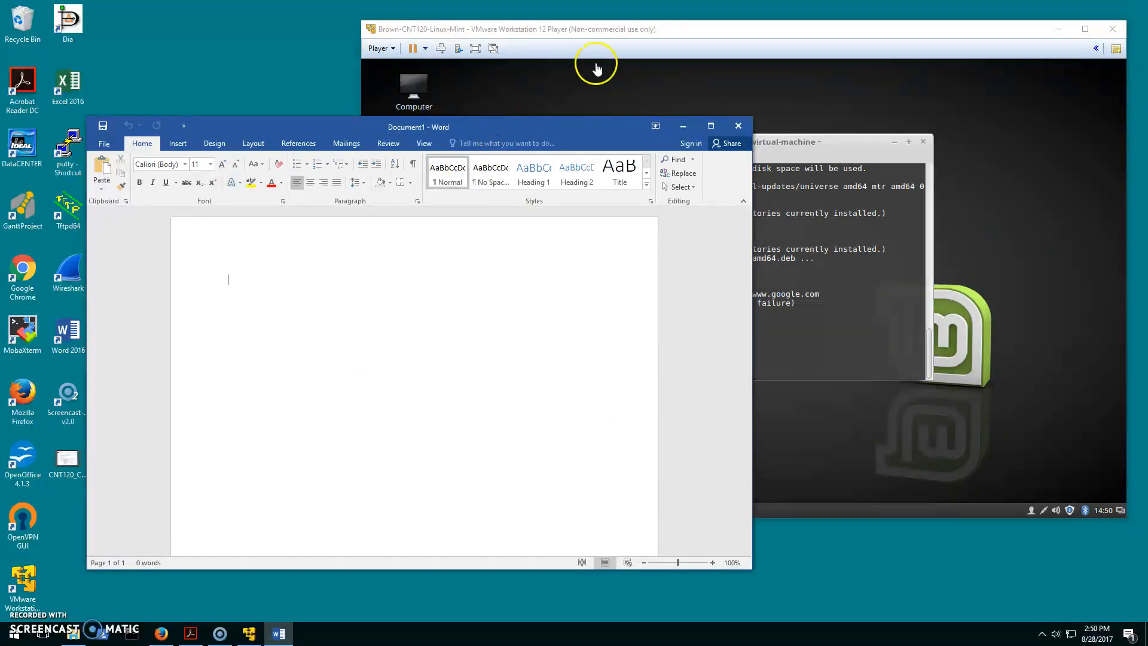
Step: Switch to the virtual machine, shift its window slightly and run ifconfig in the Linux Mint terminal
click(713, 28)
drag(725, 29, 701, 31)
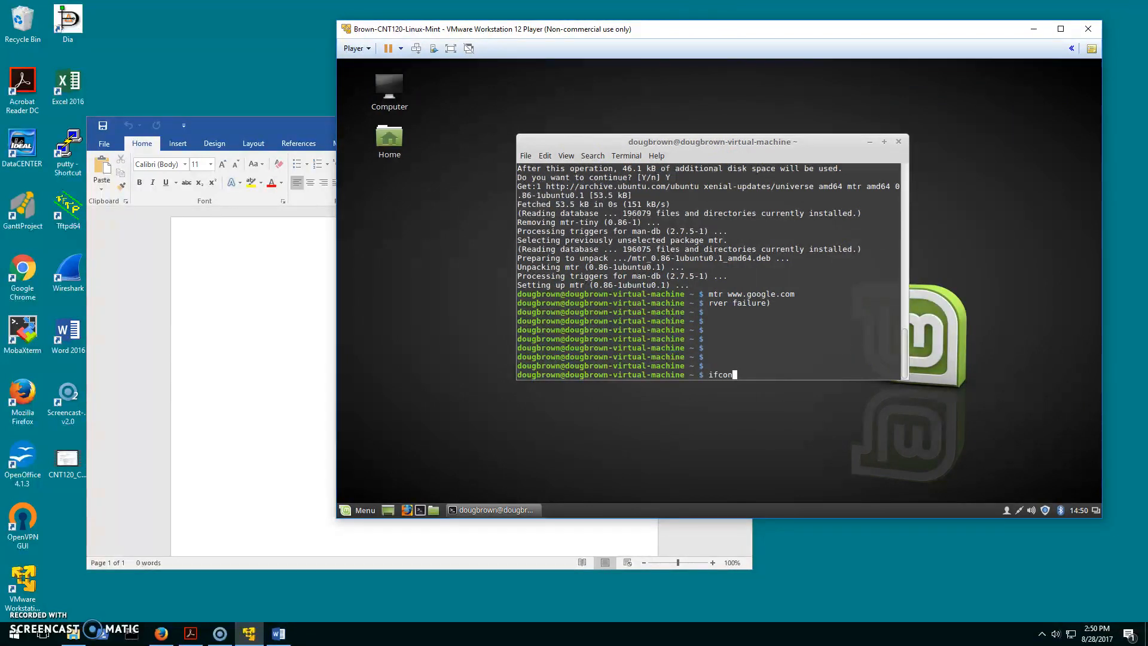
text(ig)
key(Return)
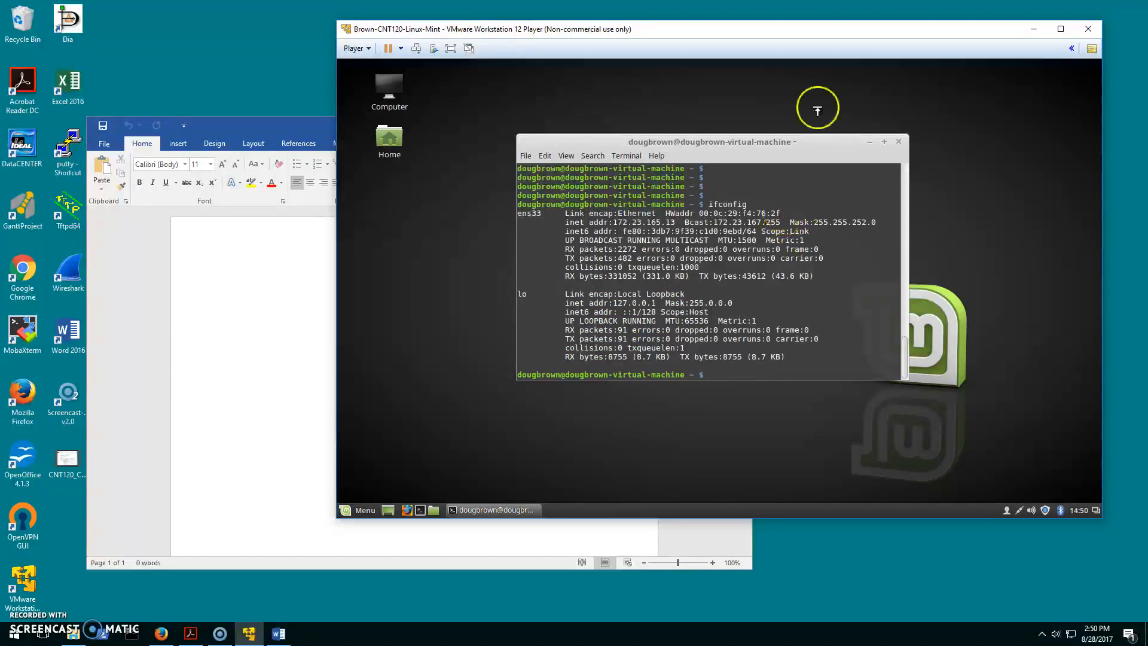
click(728, 31)
click(728, 31)
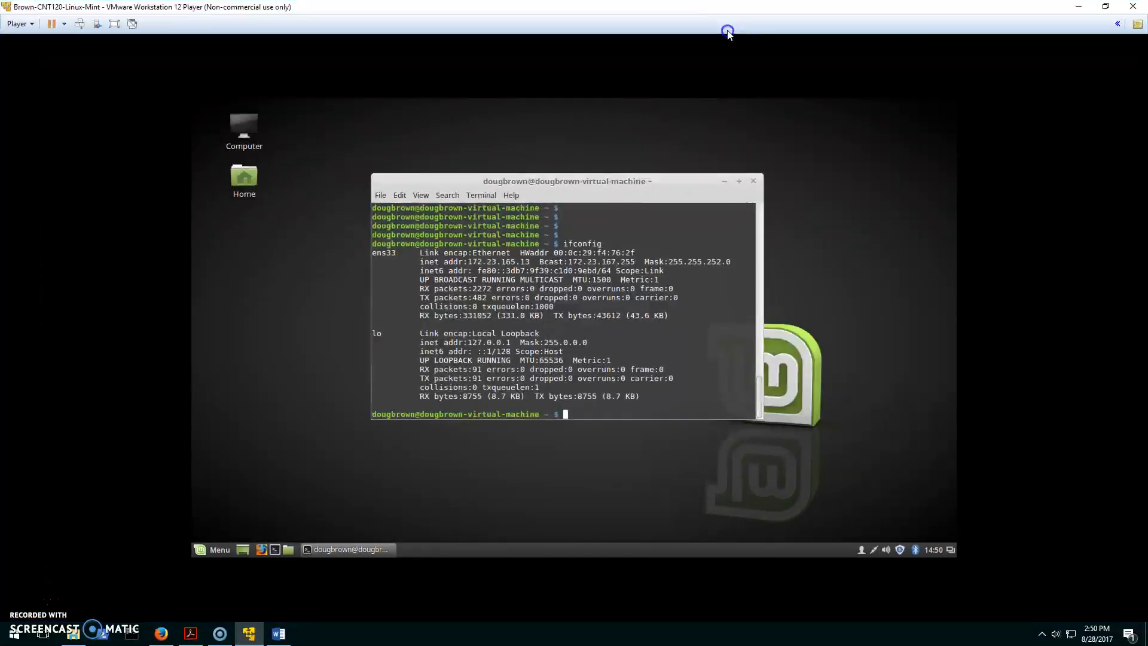
click(1107, 7)
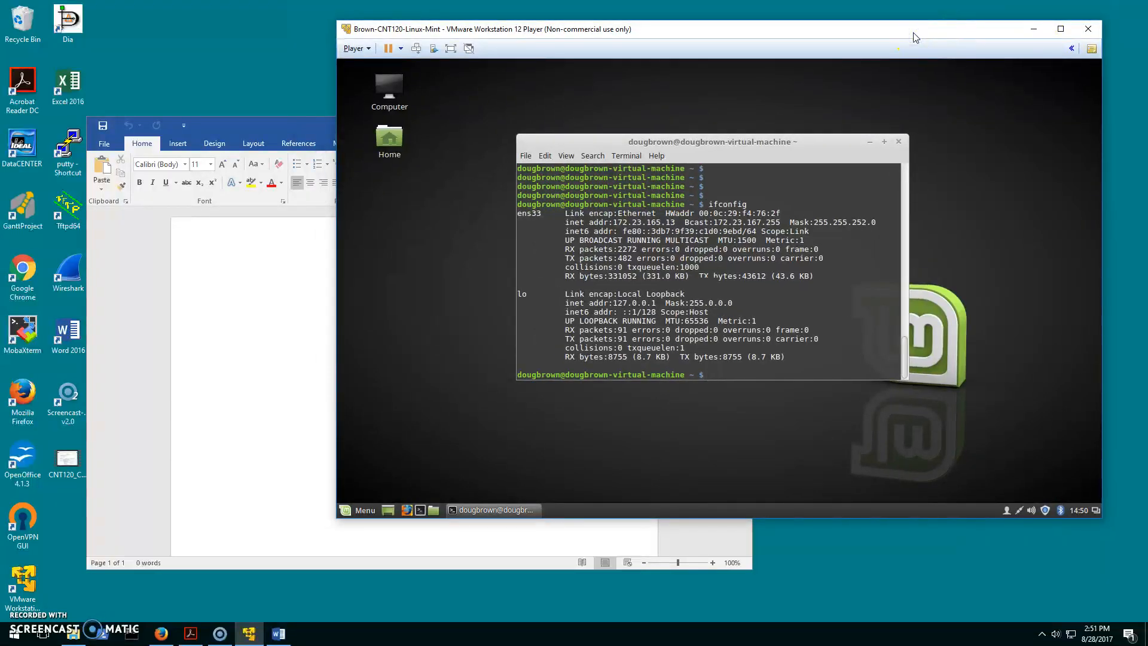
Step: Paste a screenshot of the virtual machine window with the ifconfig output into the Word document, and close Word without saving
click(236, 300)
right_click(239, 299)
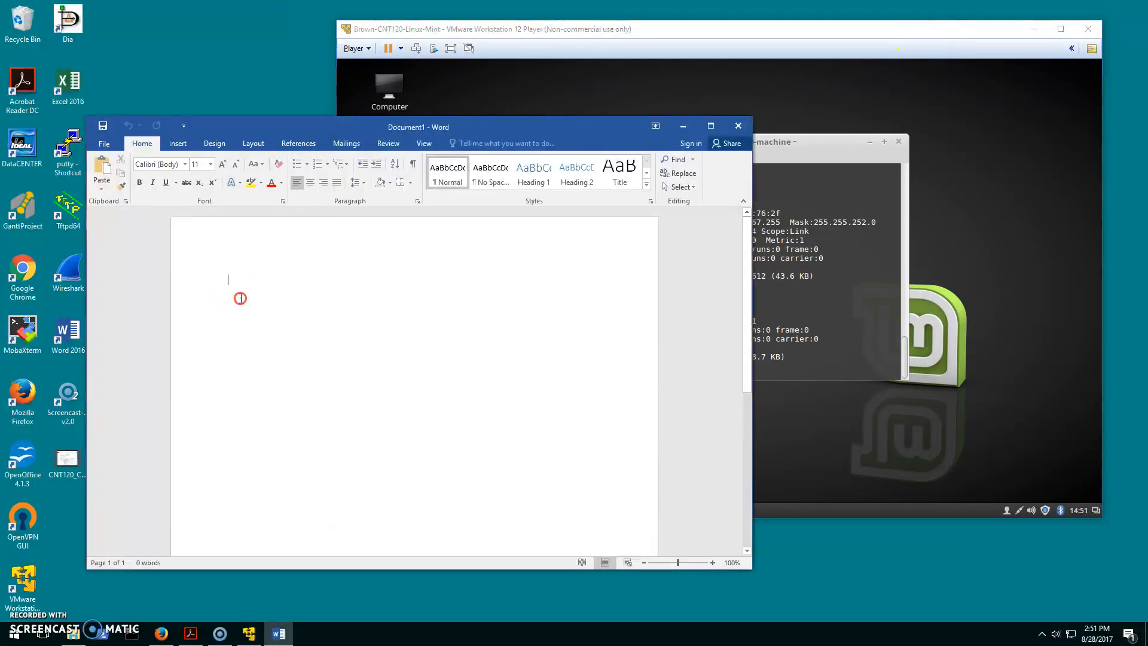
click(265, 351)
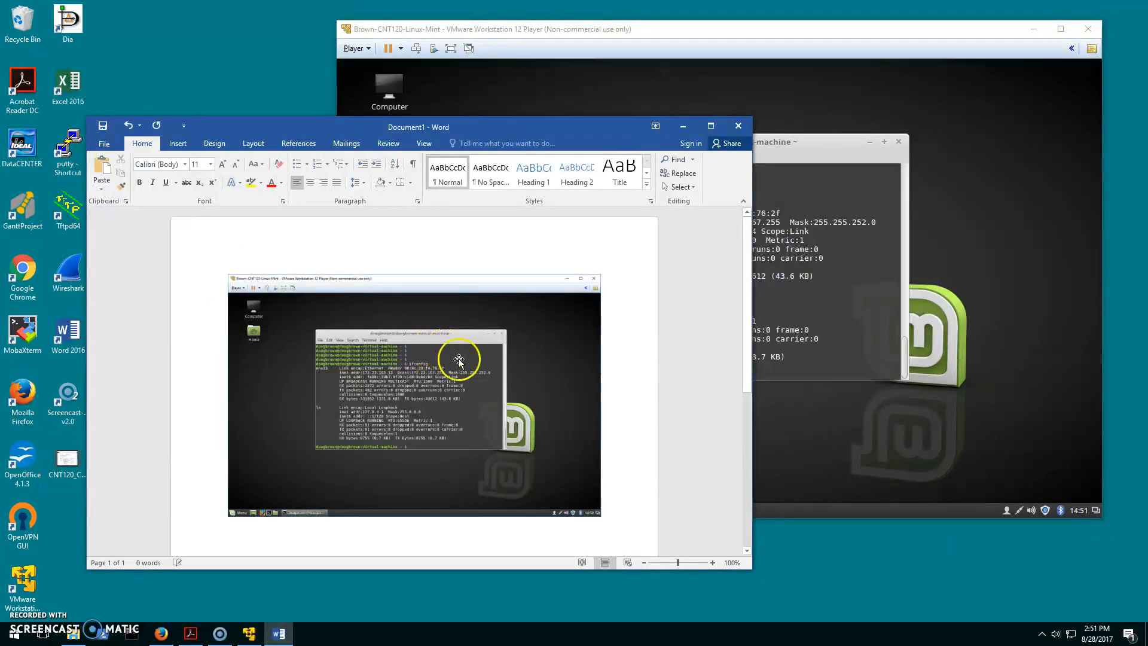
click(393, 392)
click(467, 385)
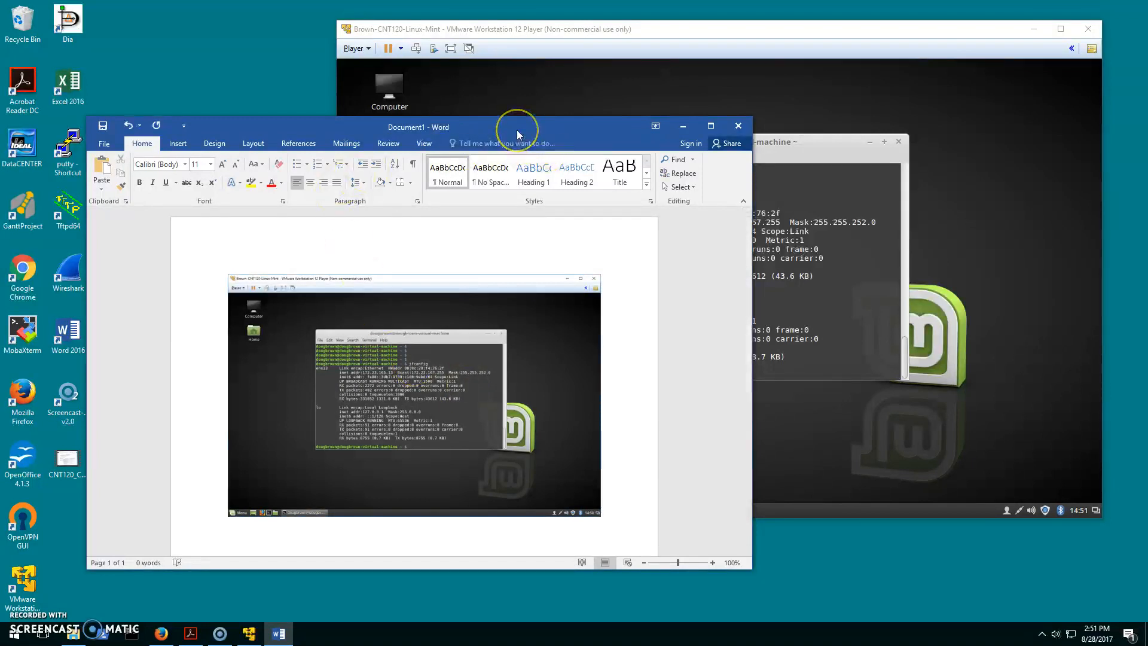
click(738, 126)
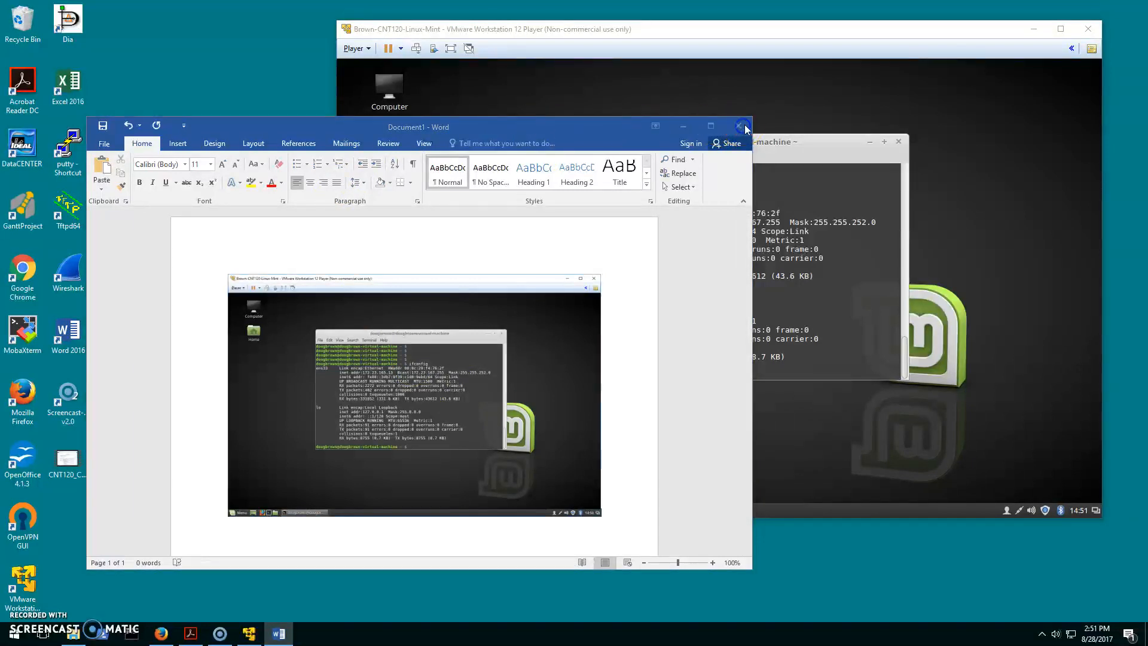
click(574, 339)
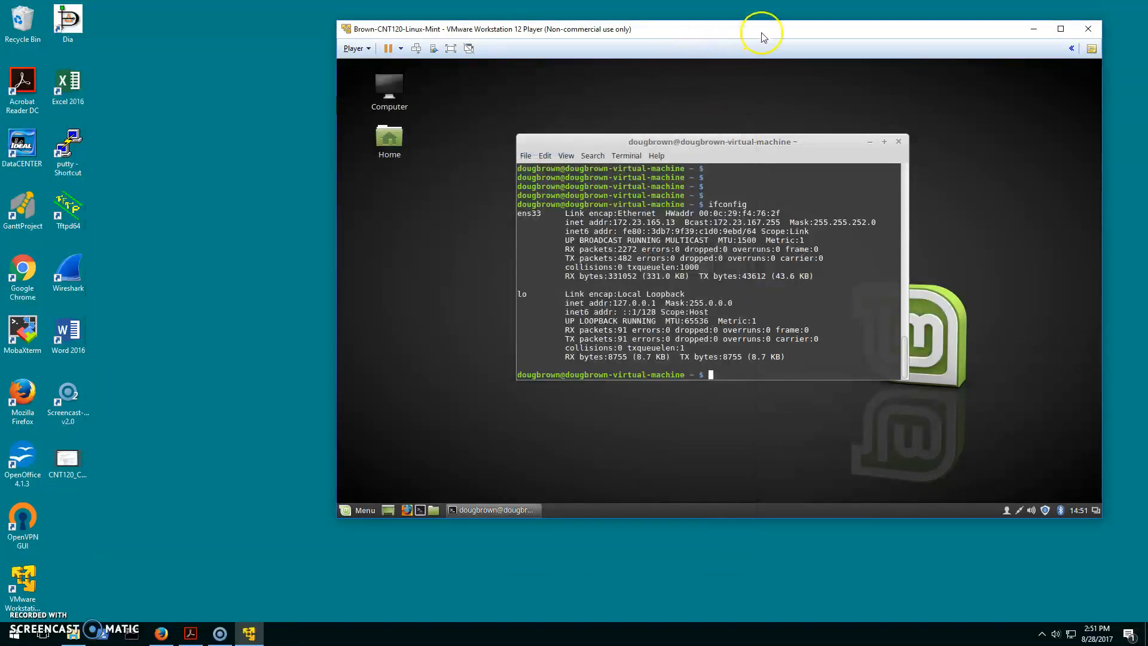
Step: Close the Linux Mint terminal and shut down the virtual machine from within Linux Mint
drag(761, 34, 727, 35)
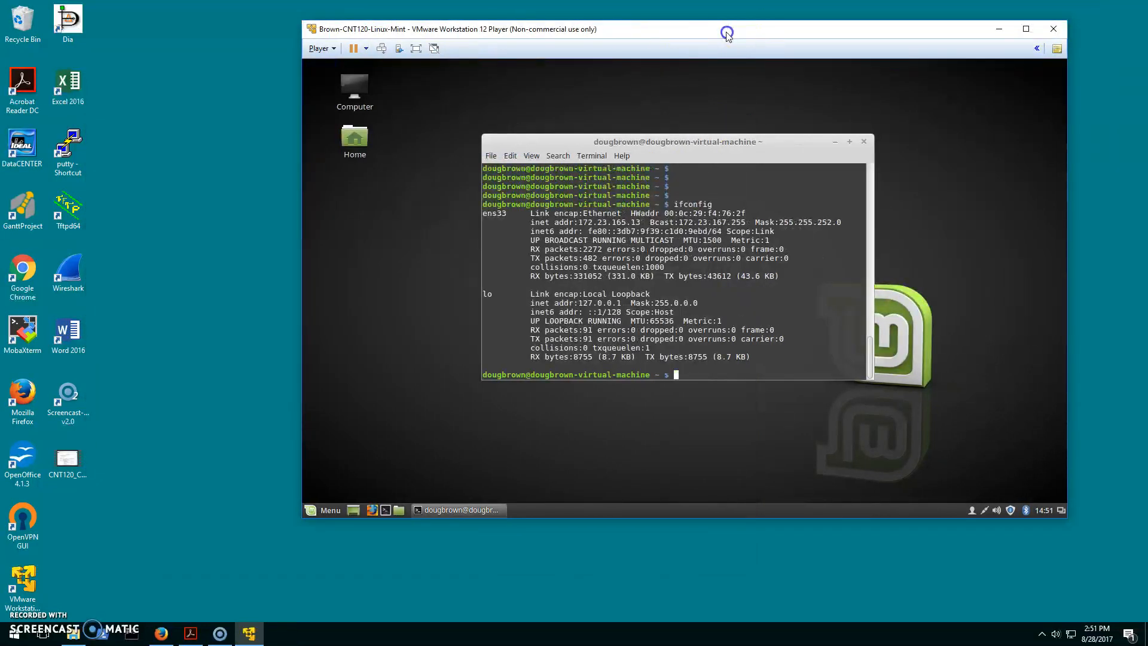
click(864, 142)
click(326, 509)
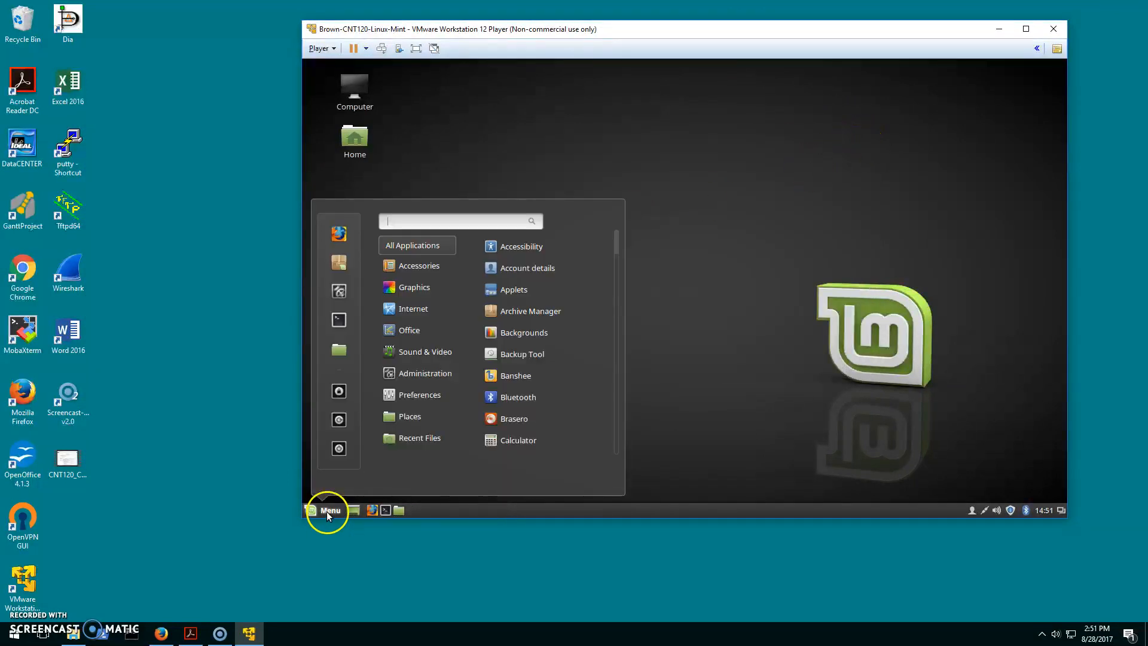
click(339, 450)
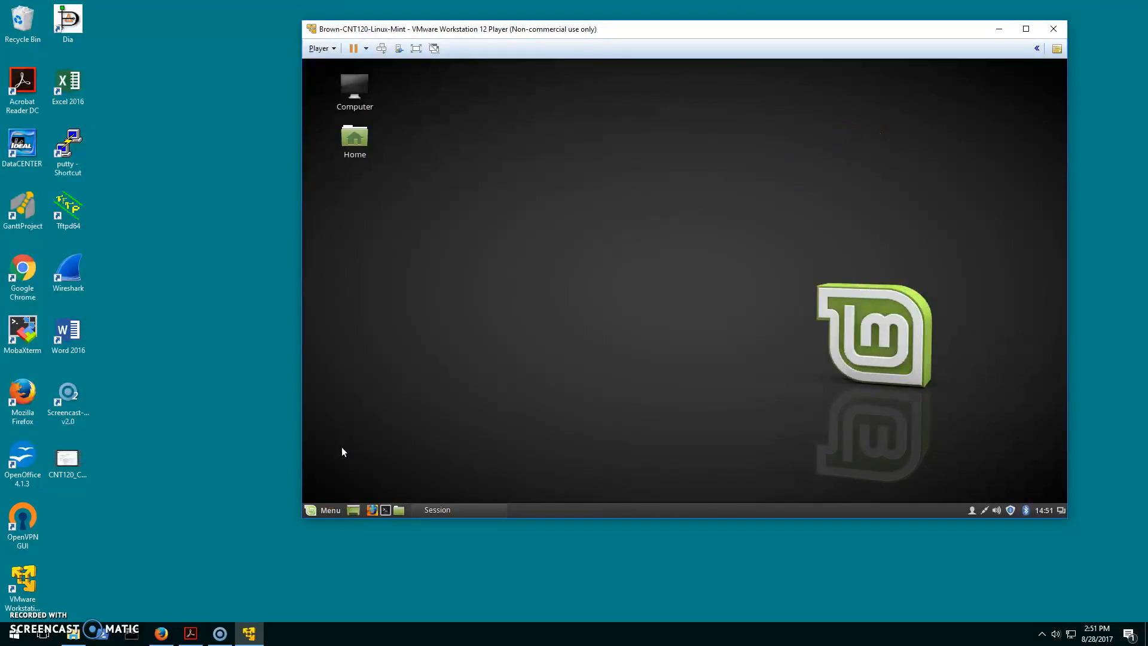
click(808, 310)
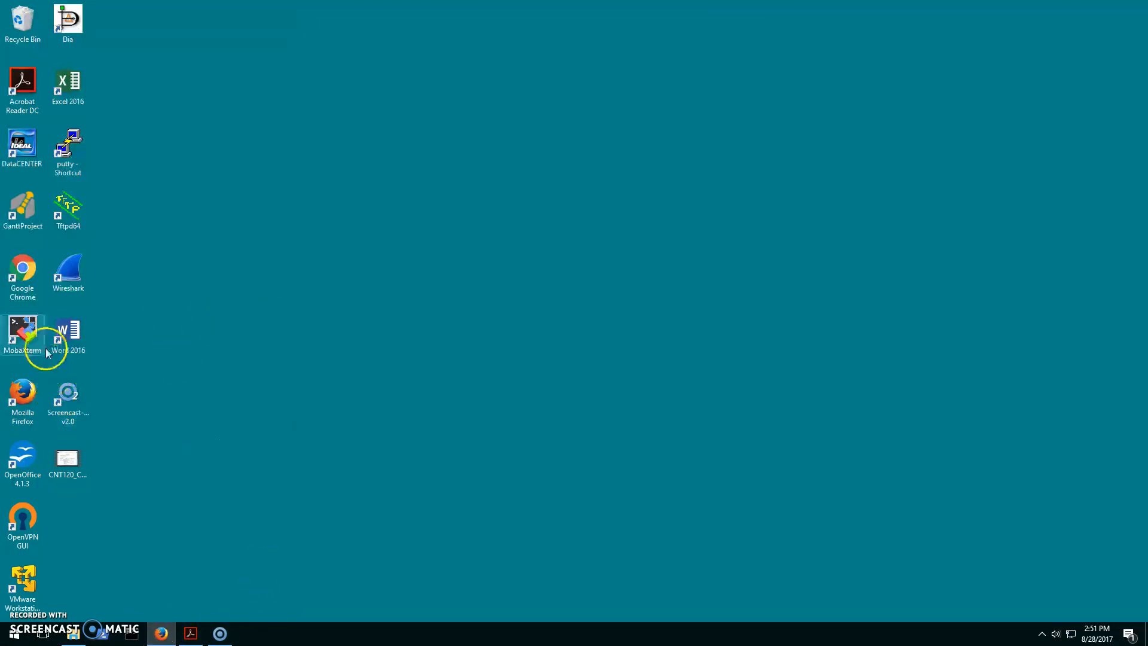
Step: Reopen VMware Workstation 12 Player, select the CNT120 Linux Mint virtual machine to check its state, and close the player
click(22, 574)
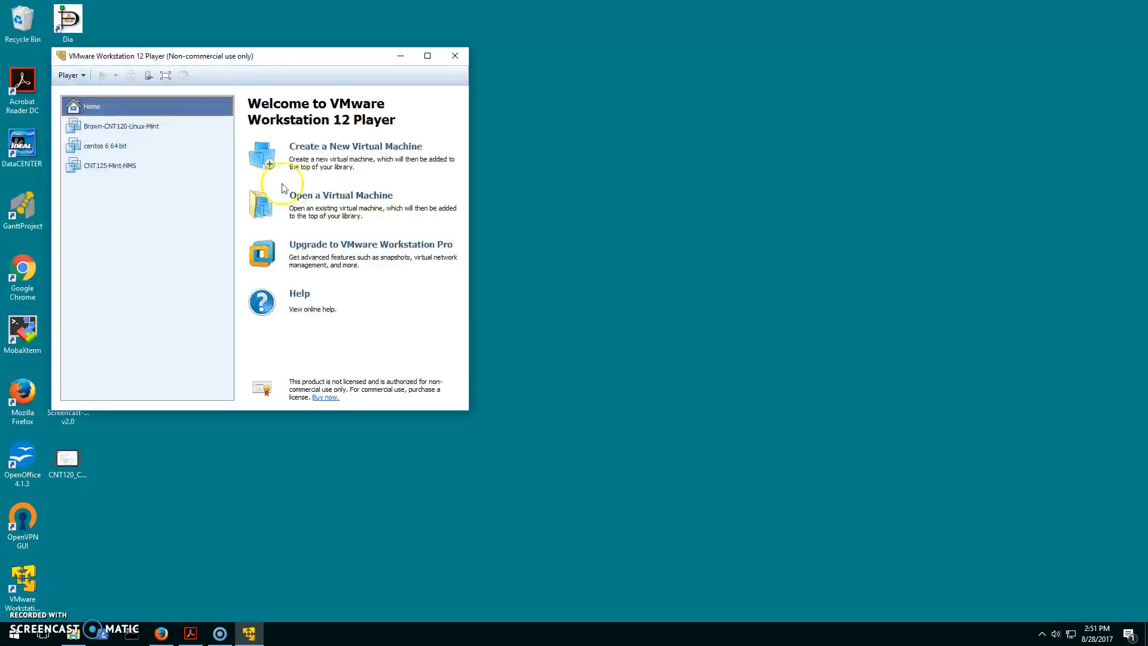
click(101, 125)
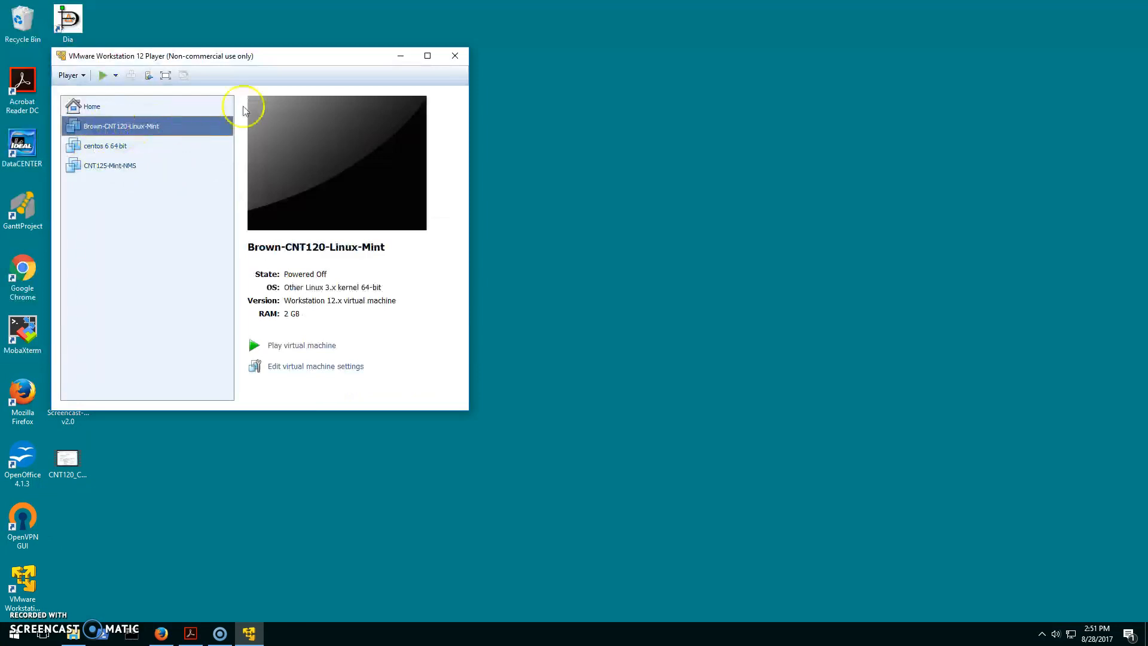
click(454, 55)
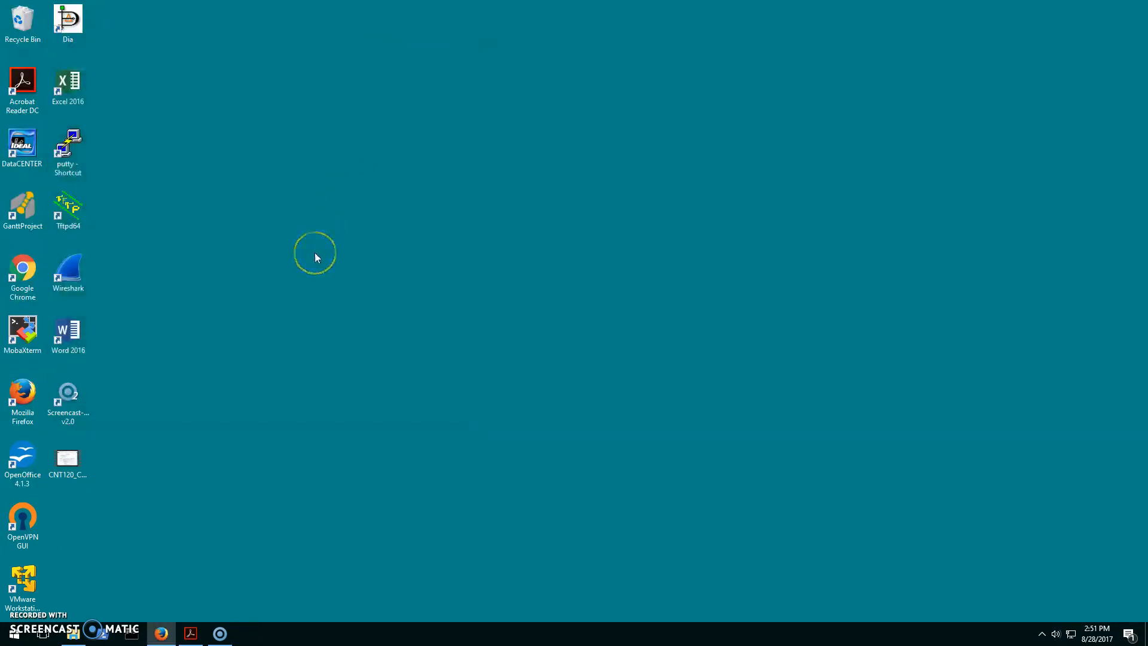